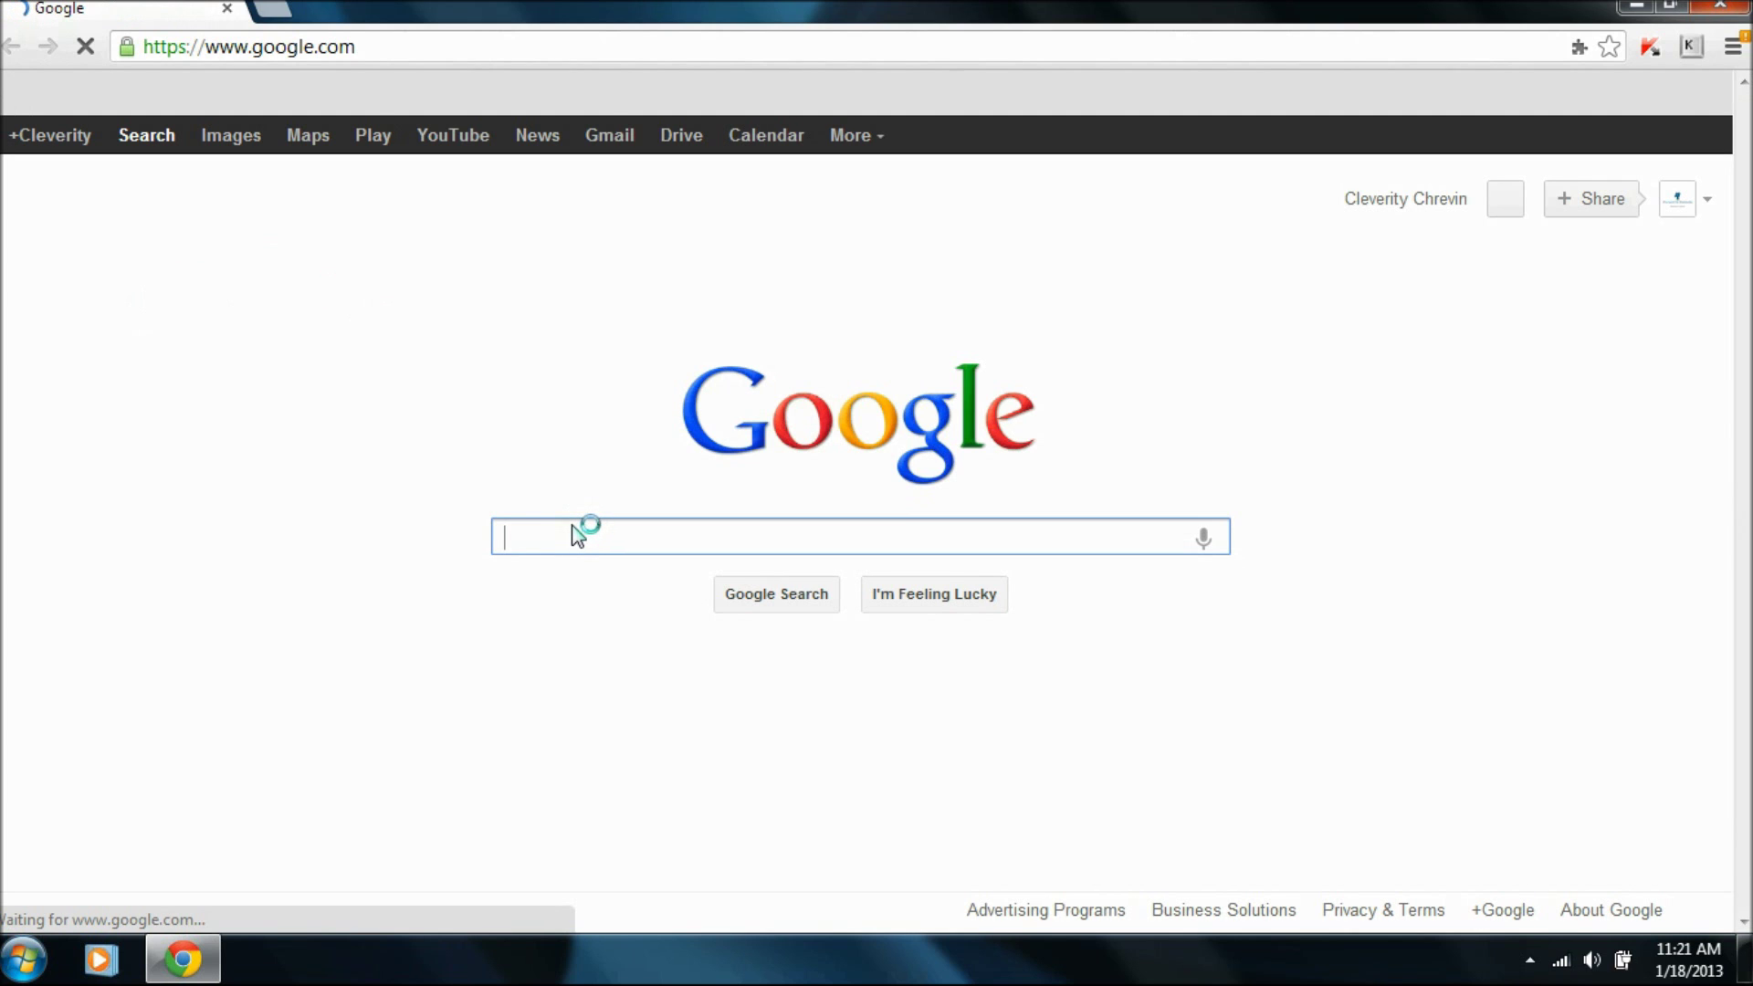
- Search Google for "technic pack" and open the Technic Pack home page at technicpack.net
text(technic pack)
key(Return)
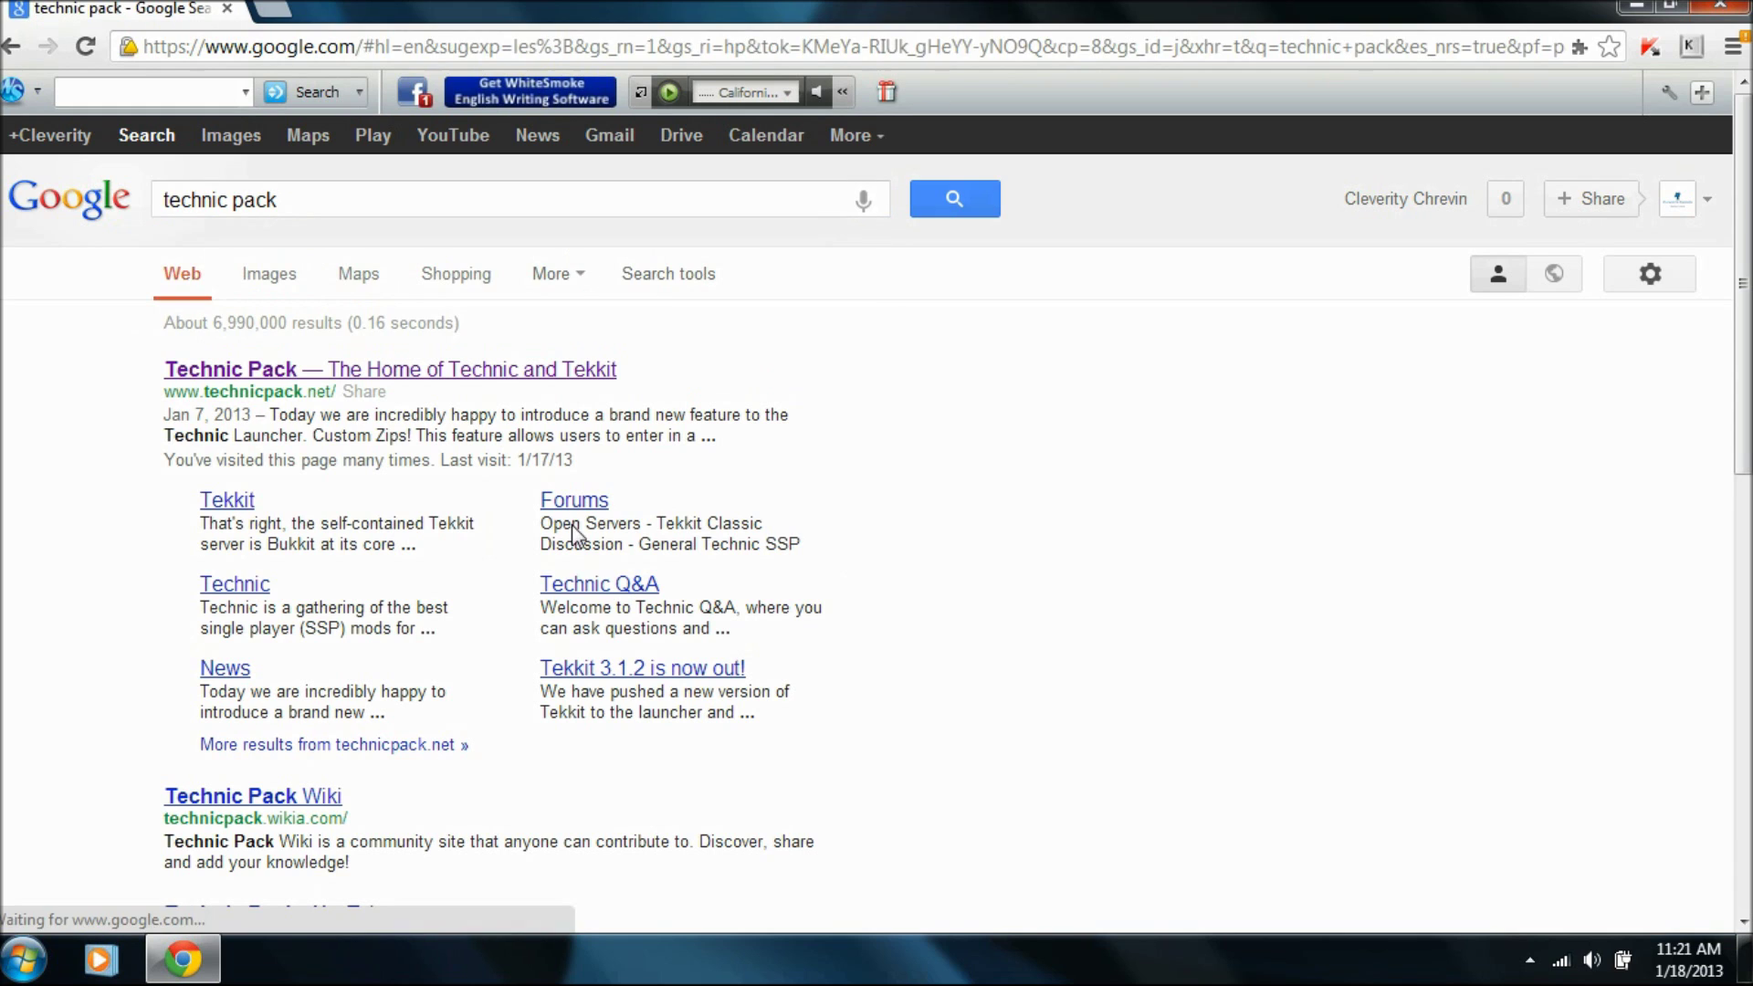
click(460, 370)
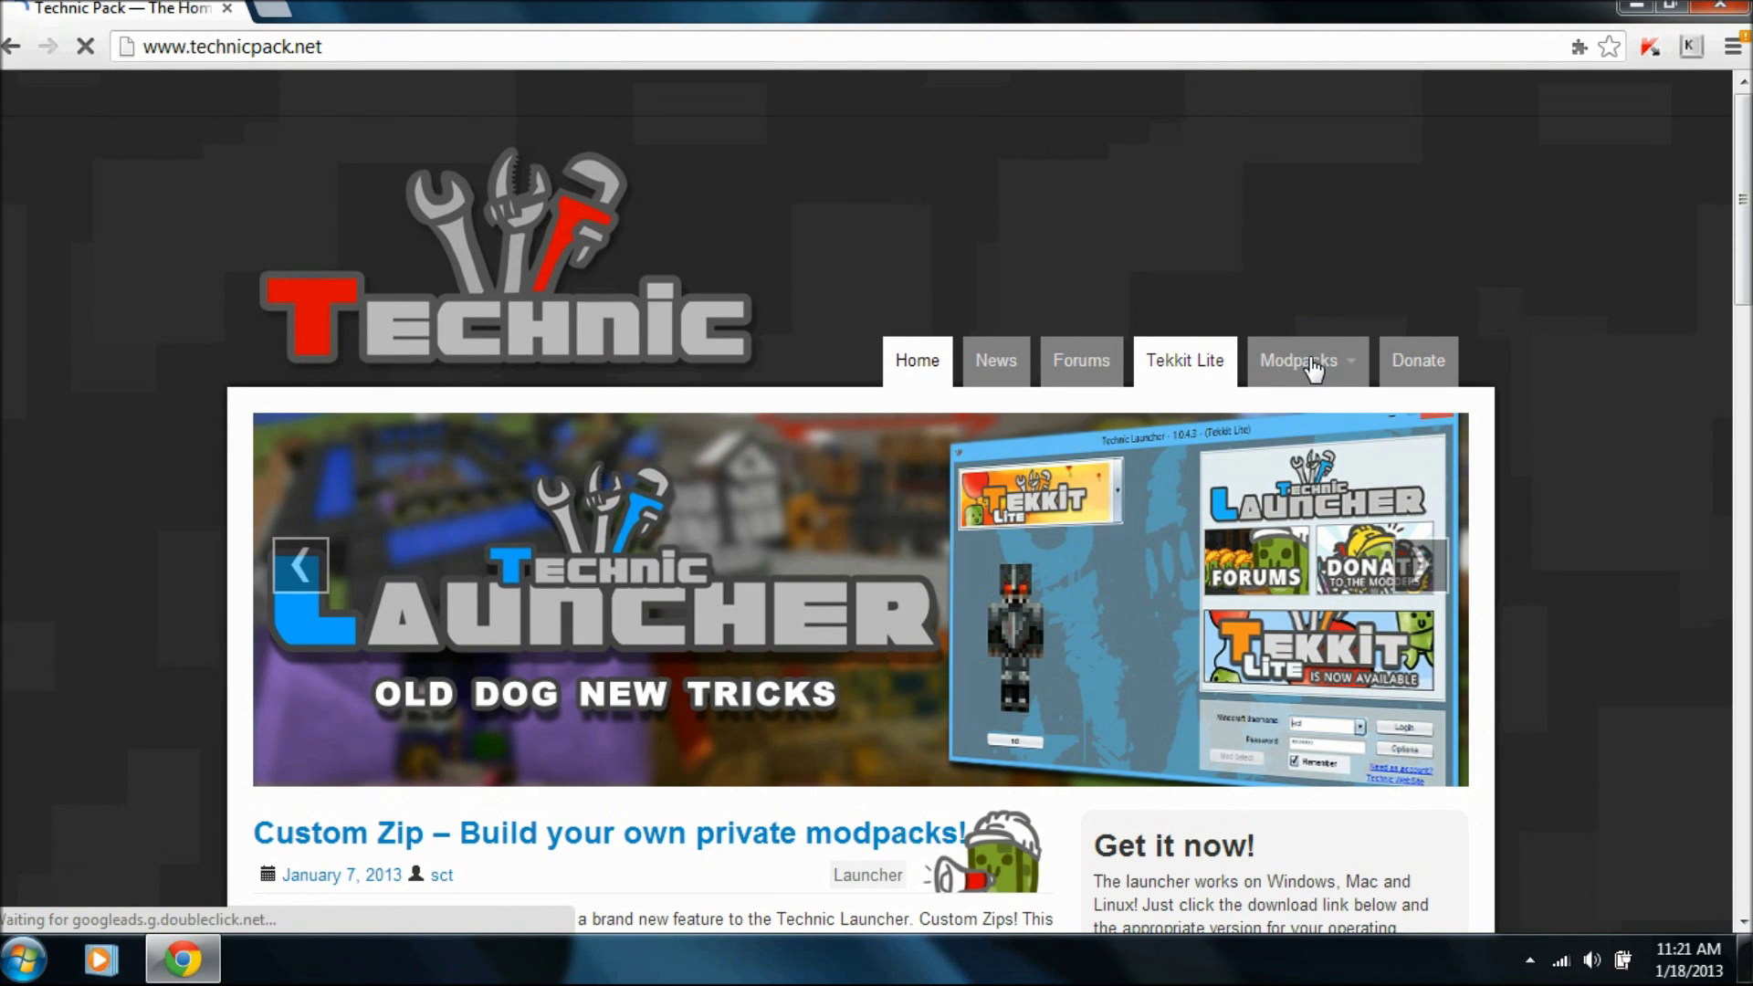
- Download the Voltz Server 1.0.8 from the Voltz modpack page and close the browser
click(1320, 372)
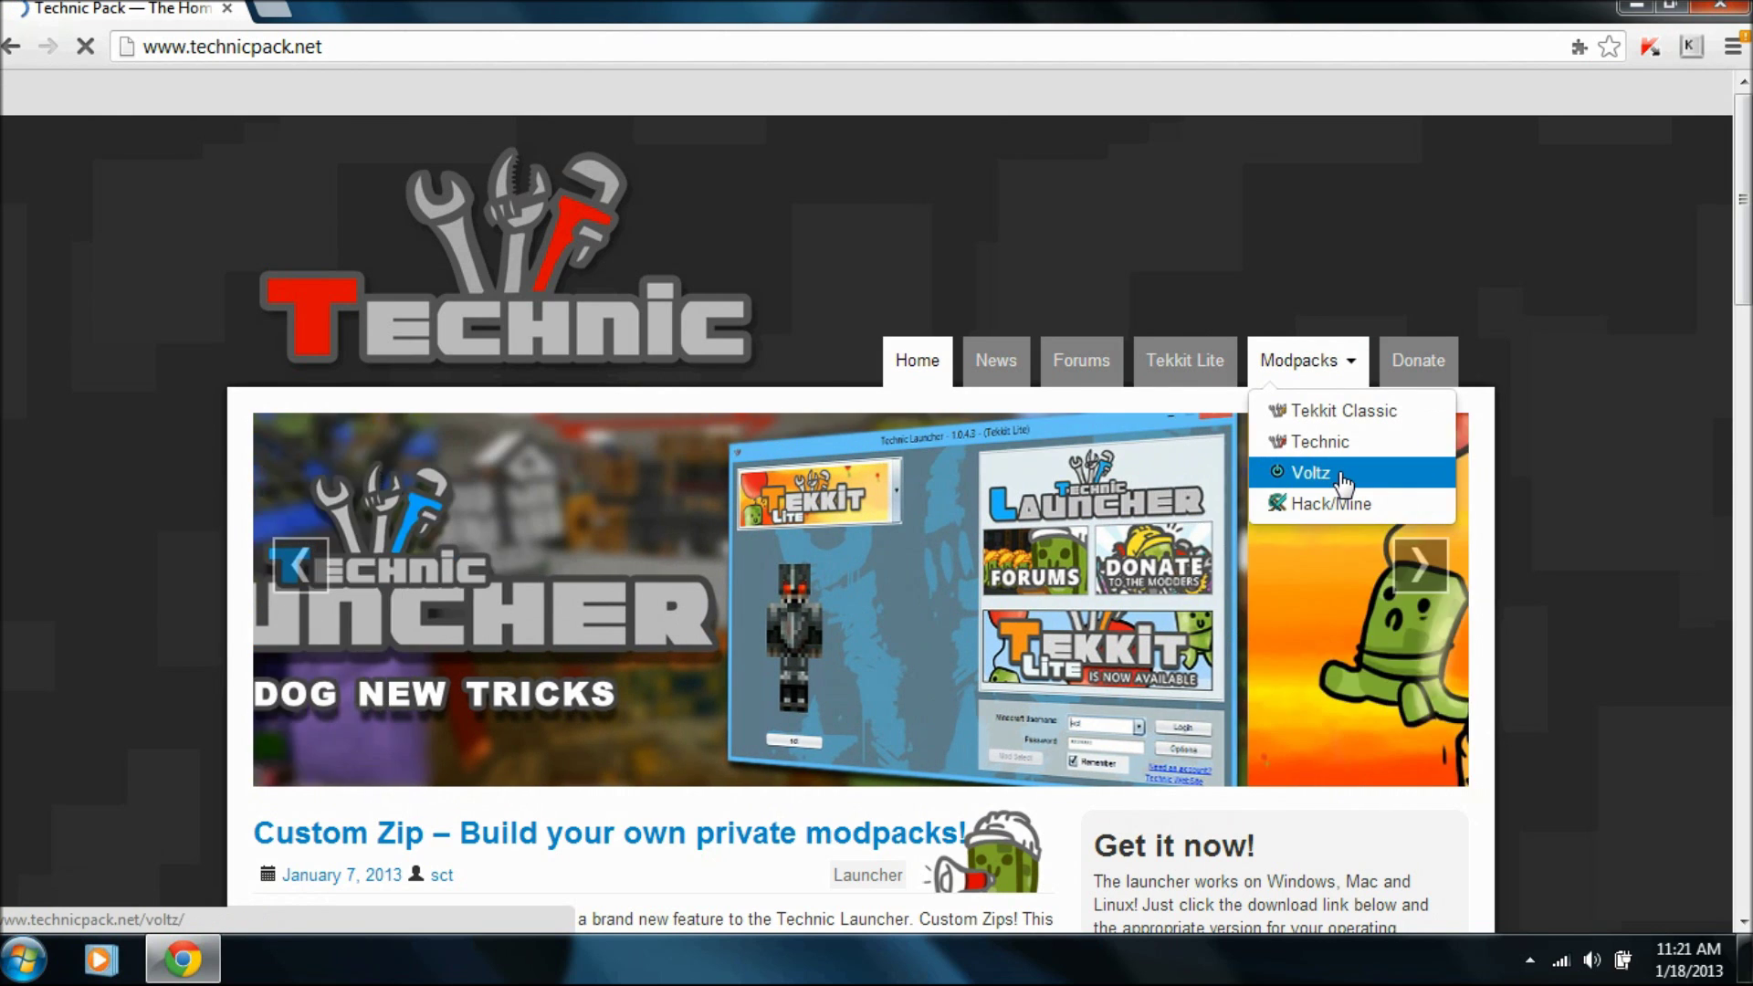
click(1342, 479)
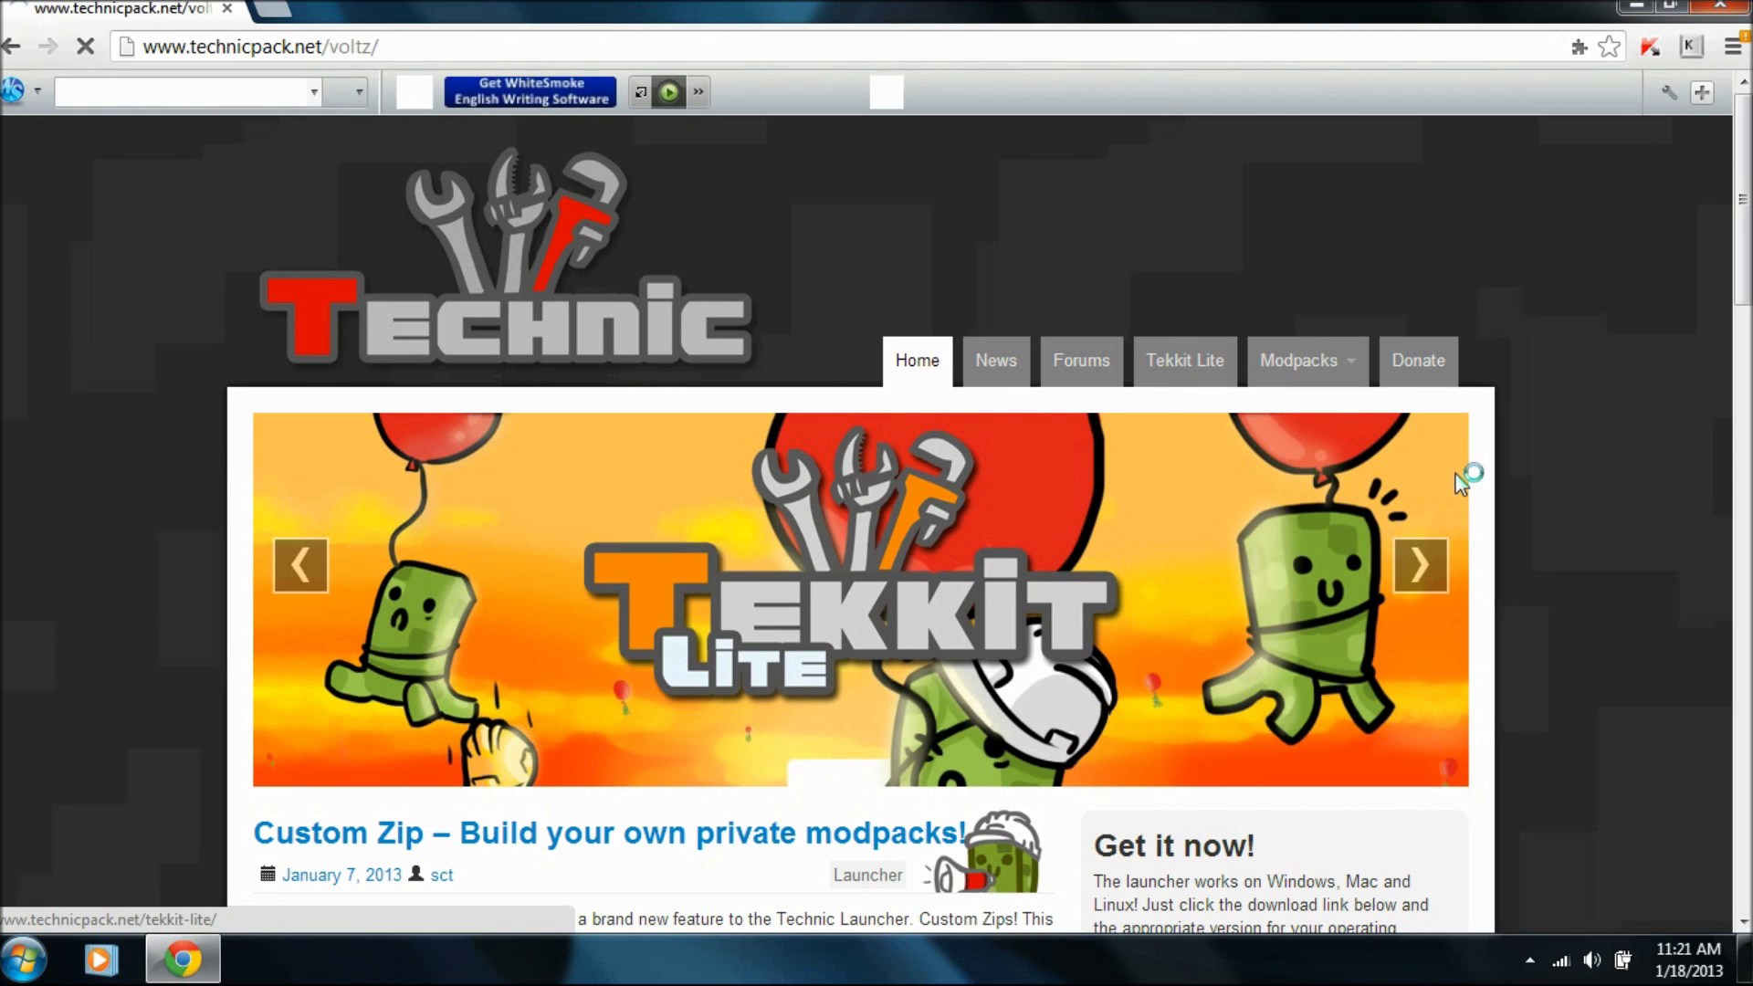
scroll(1413, 474, down, 8)
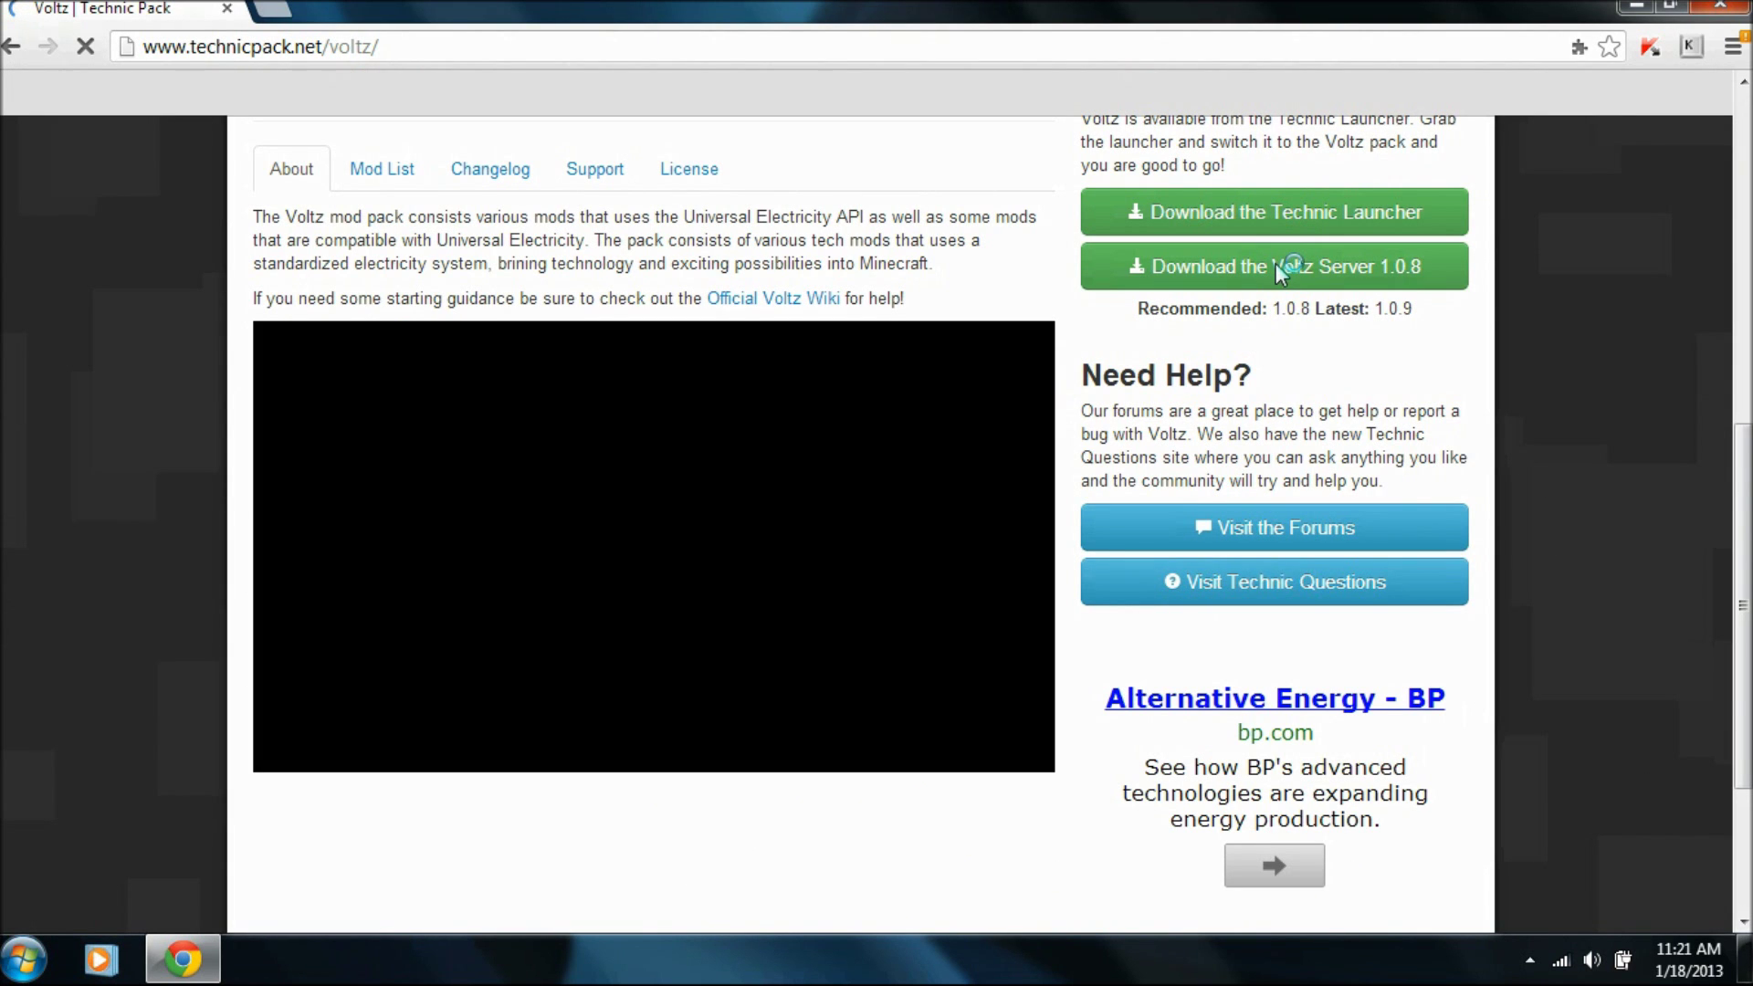
click(1283, 265)
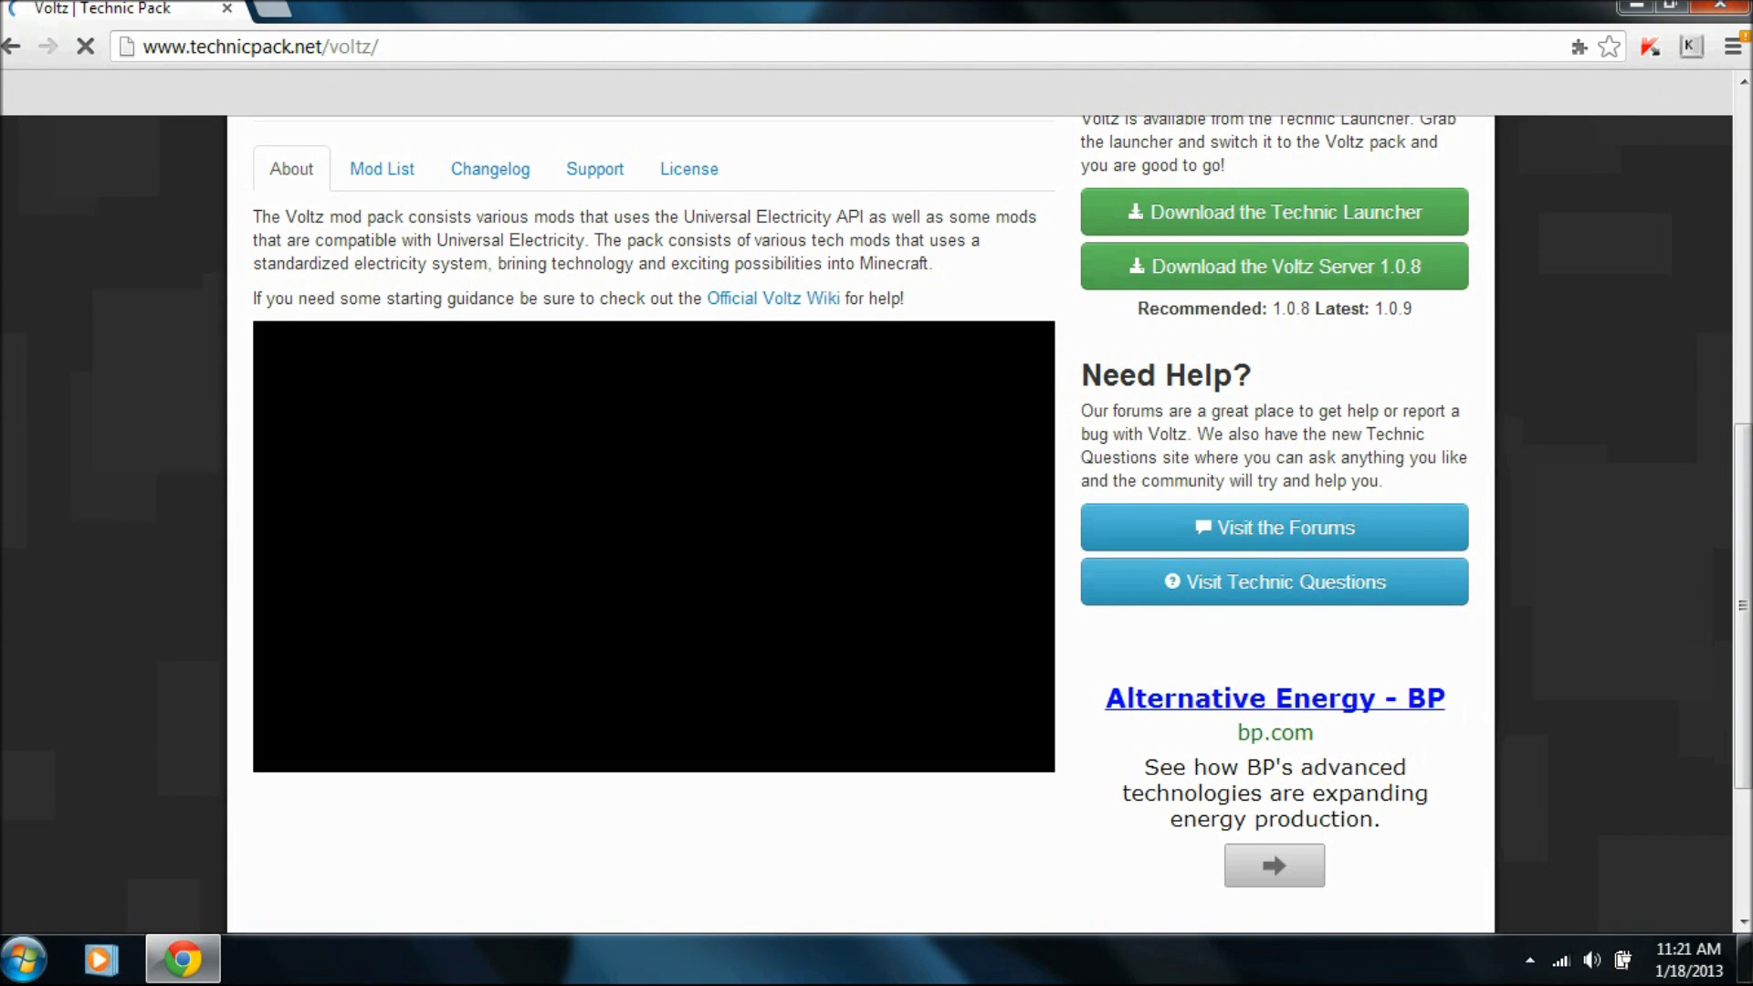
click(1739, 9)
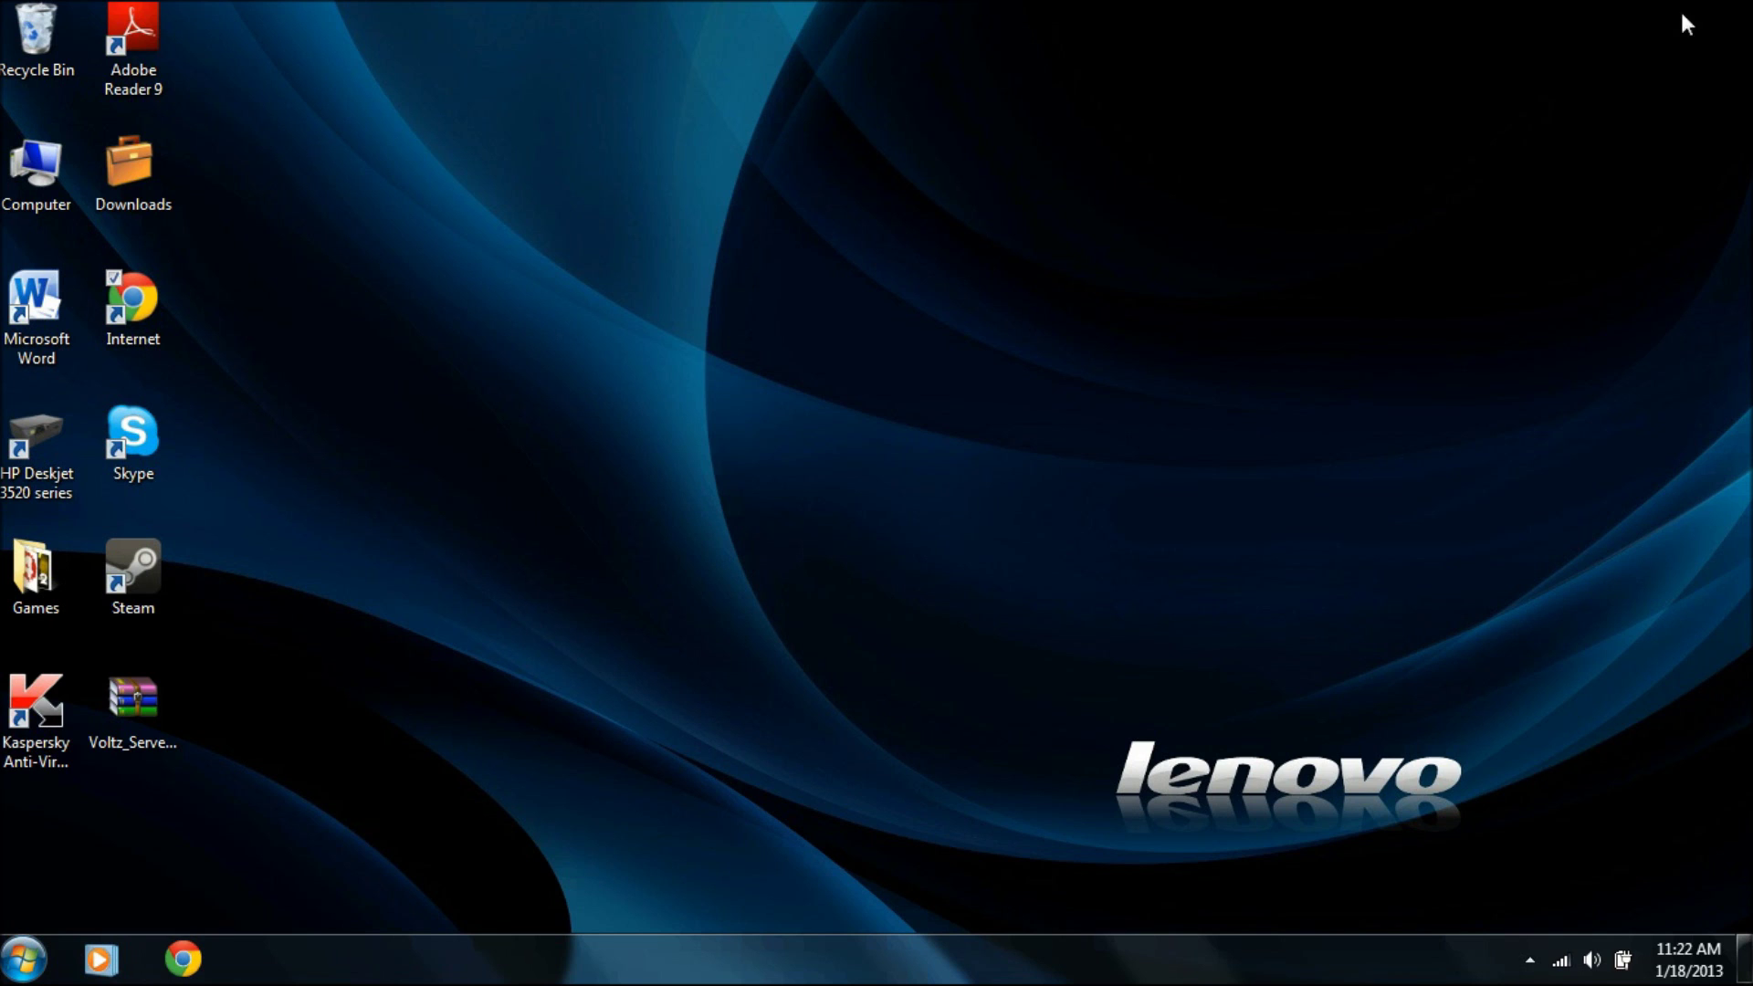
- Open the Voltz server archive from the desktop, dismissing the license reminders and closing the duplicate archive window
double_click(152, 726)
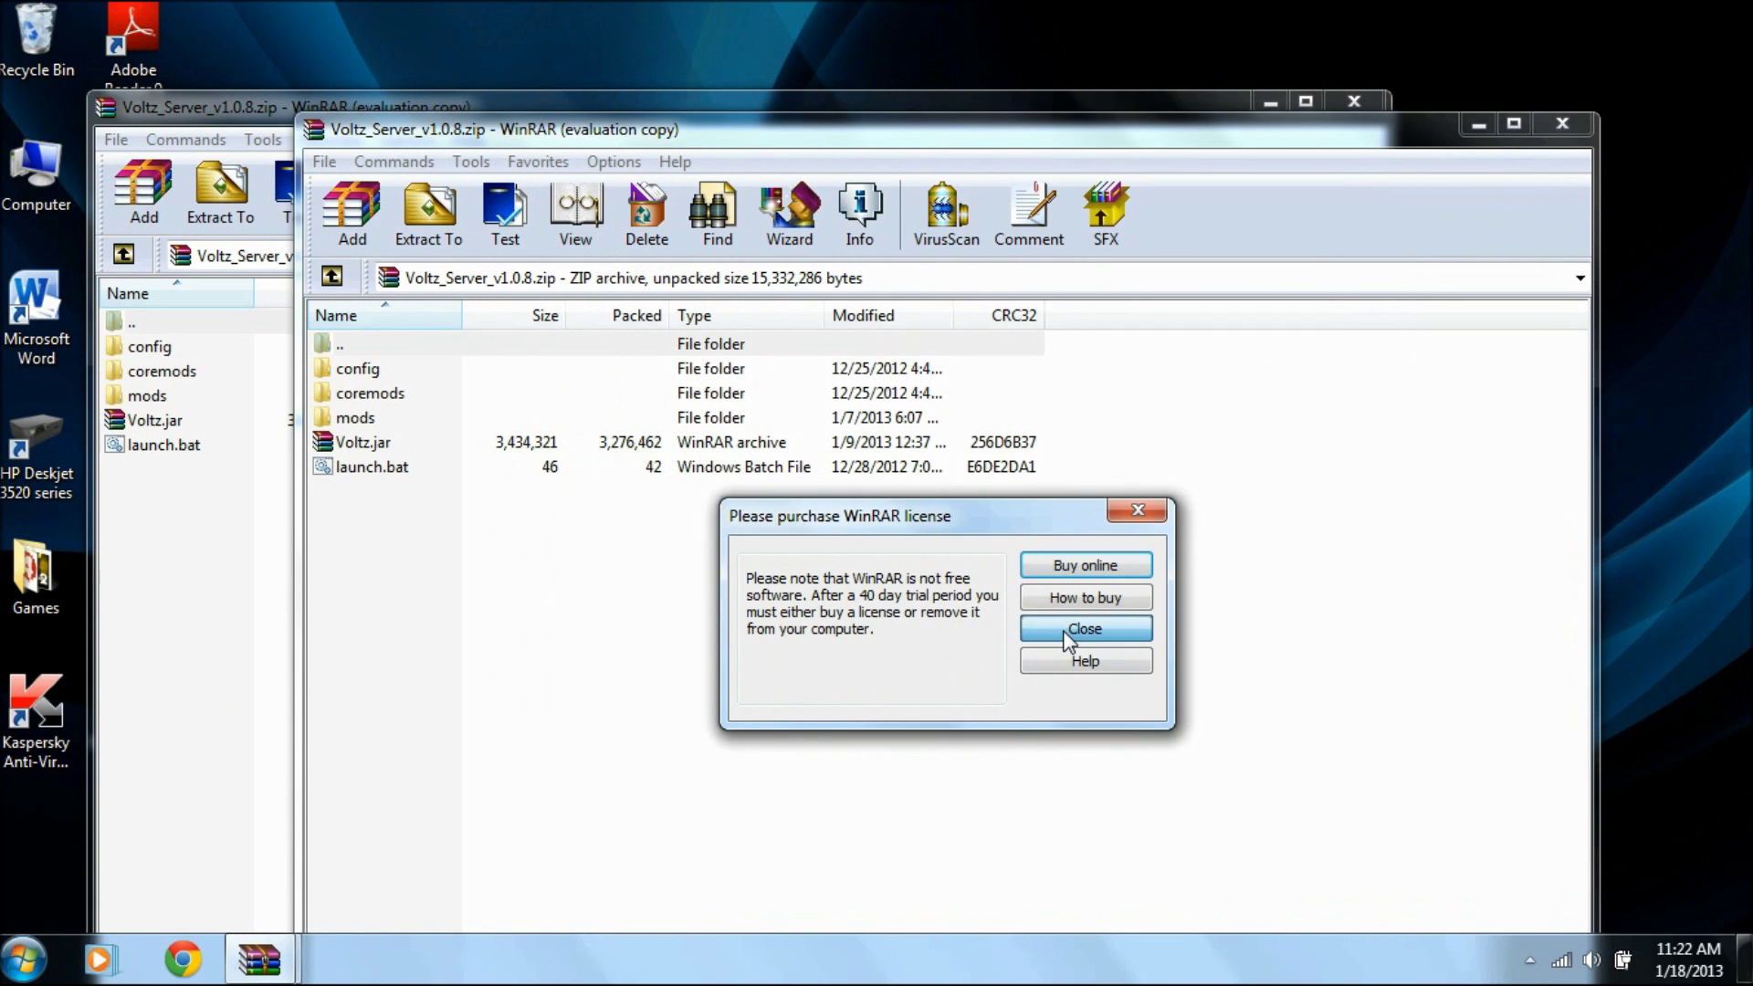
click(1085, 628)
click(1565, 114)
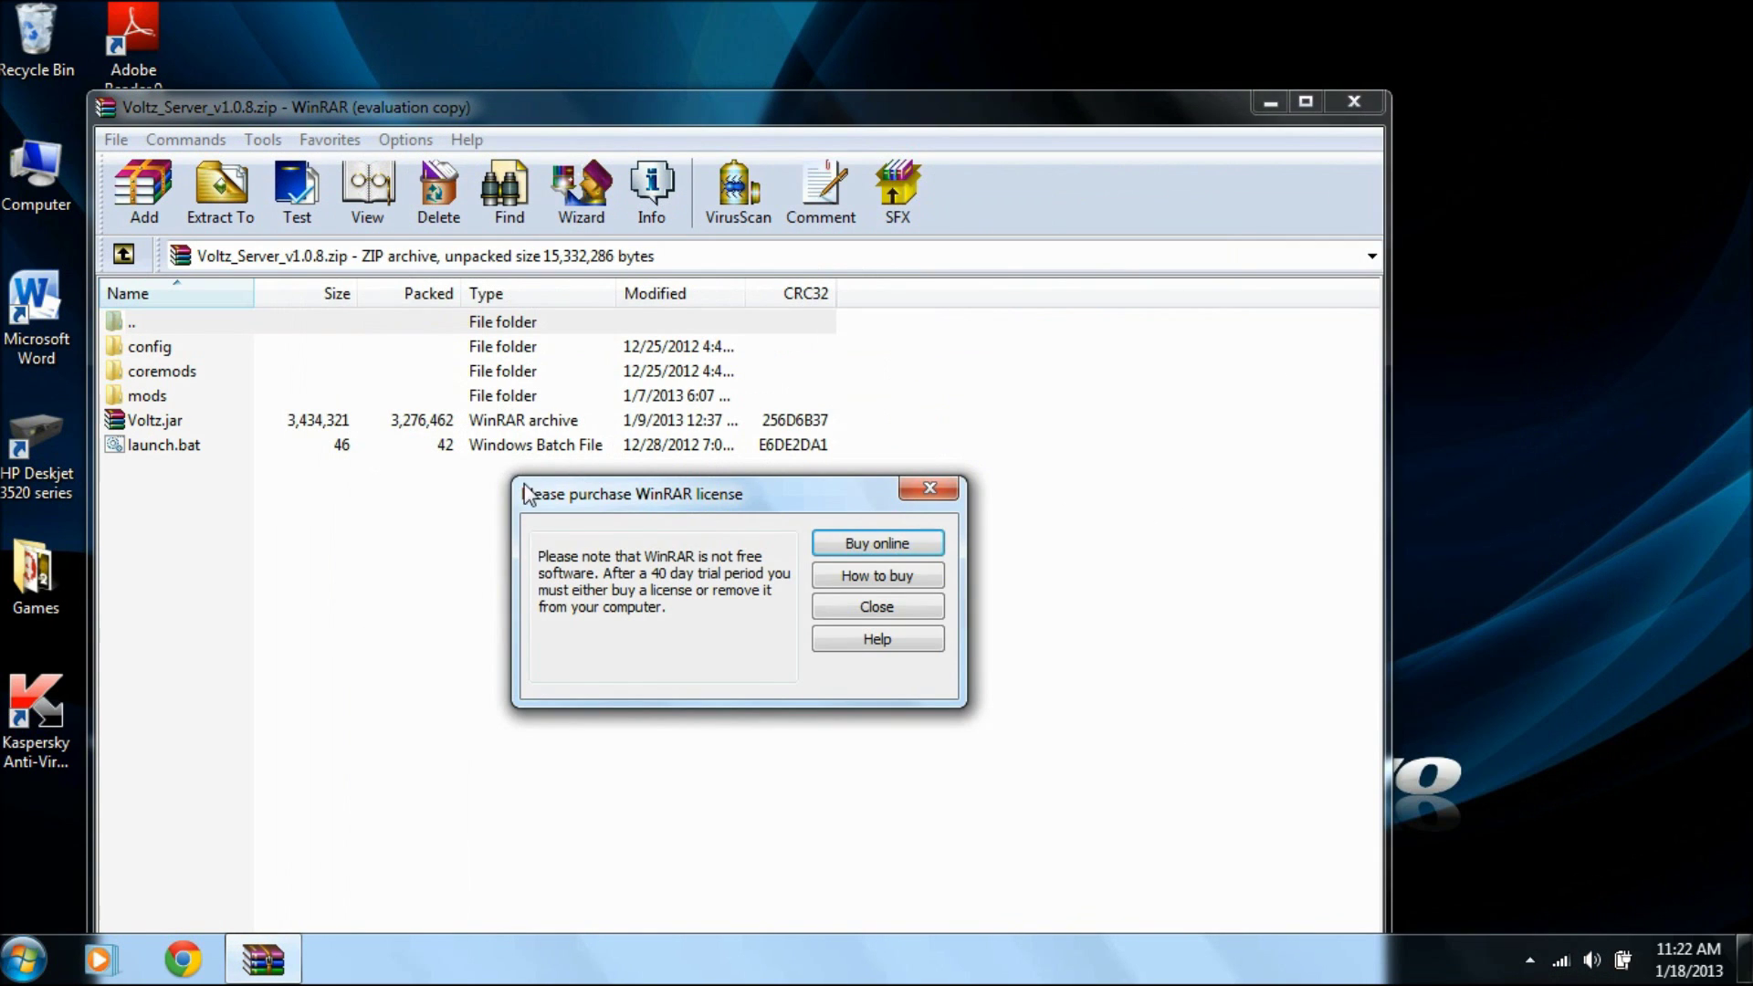
key(Escape)
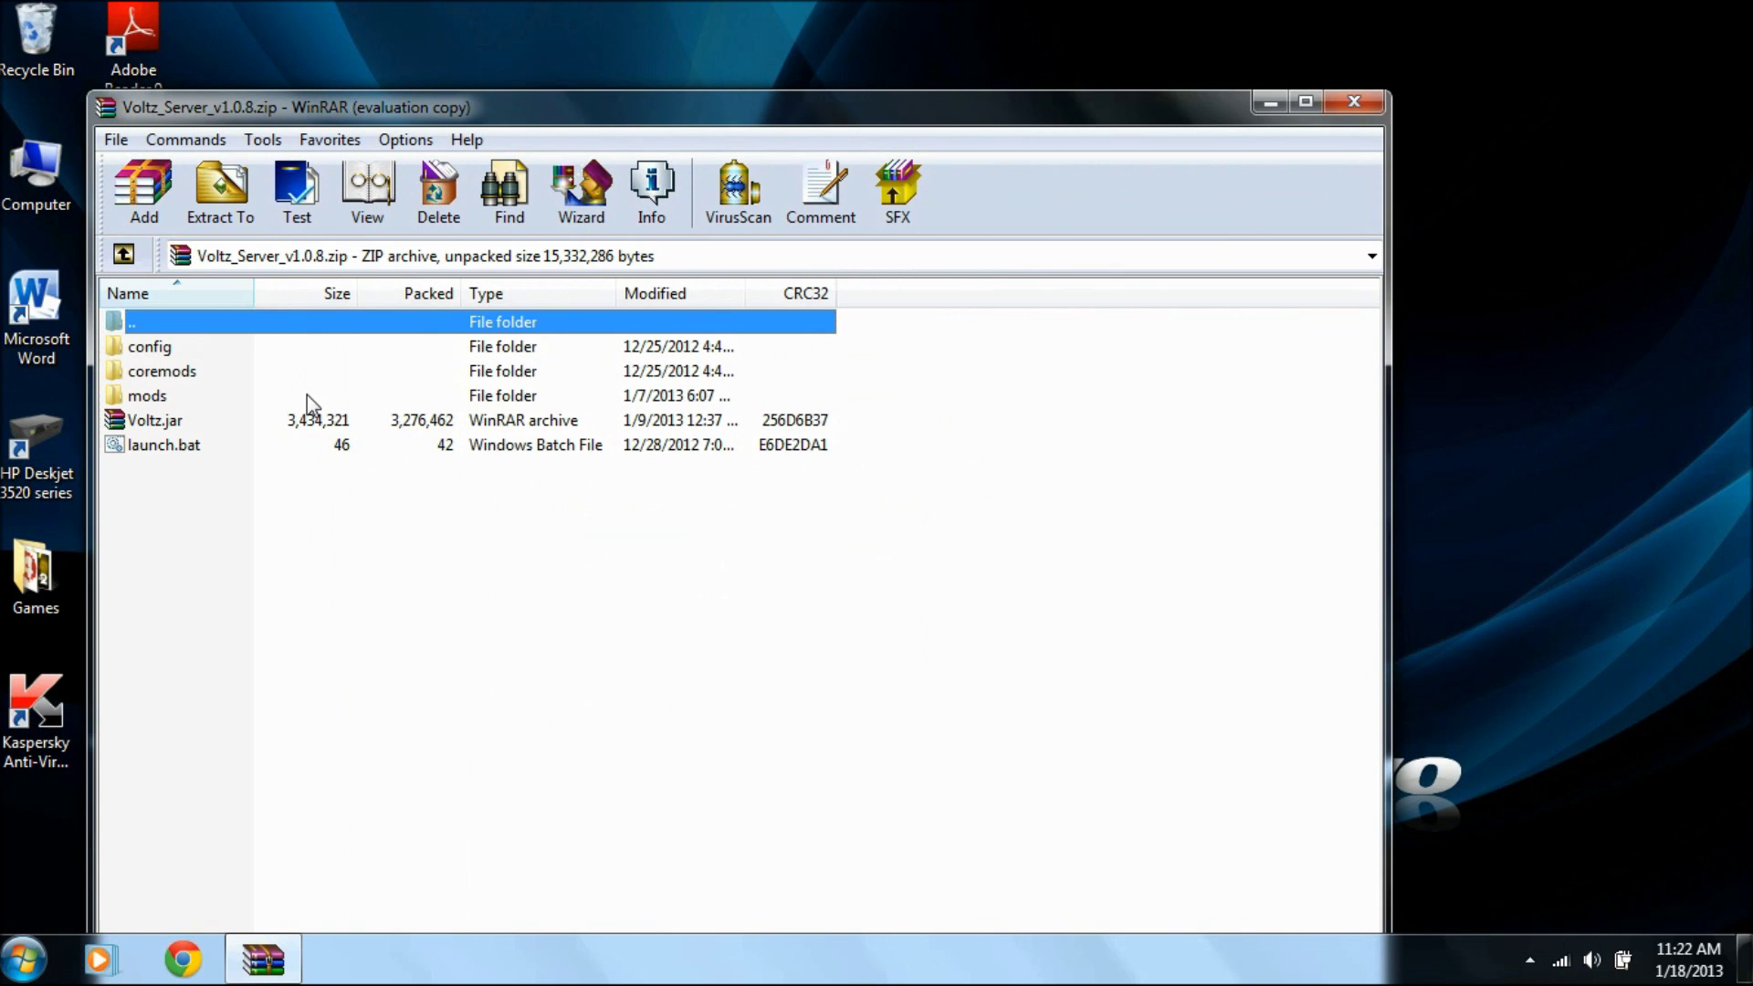
- Try to run launch.bat directly from inside the Voltz server archive
click(293, 445)
double_click(292, 445)
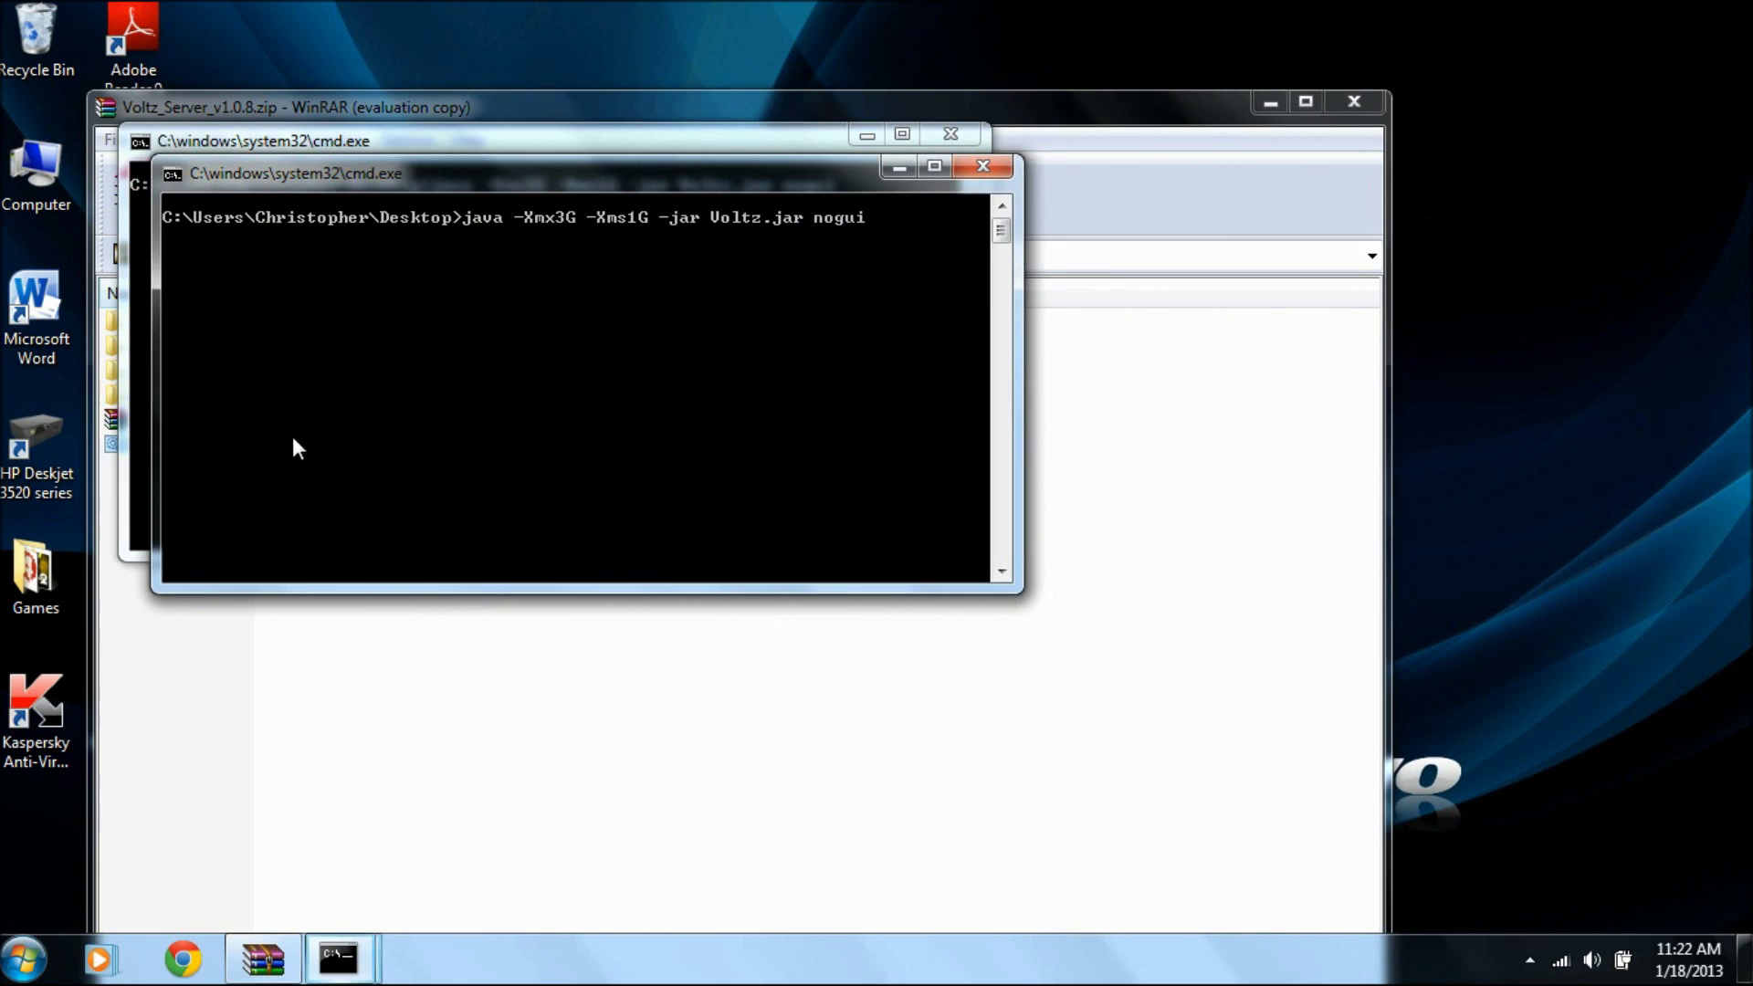
click(1000, 167)
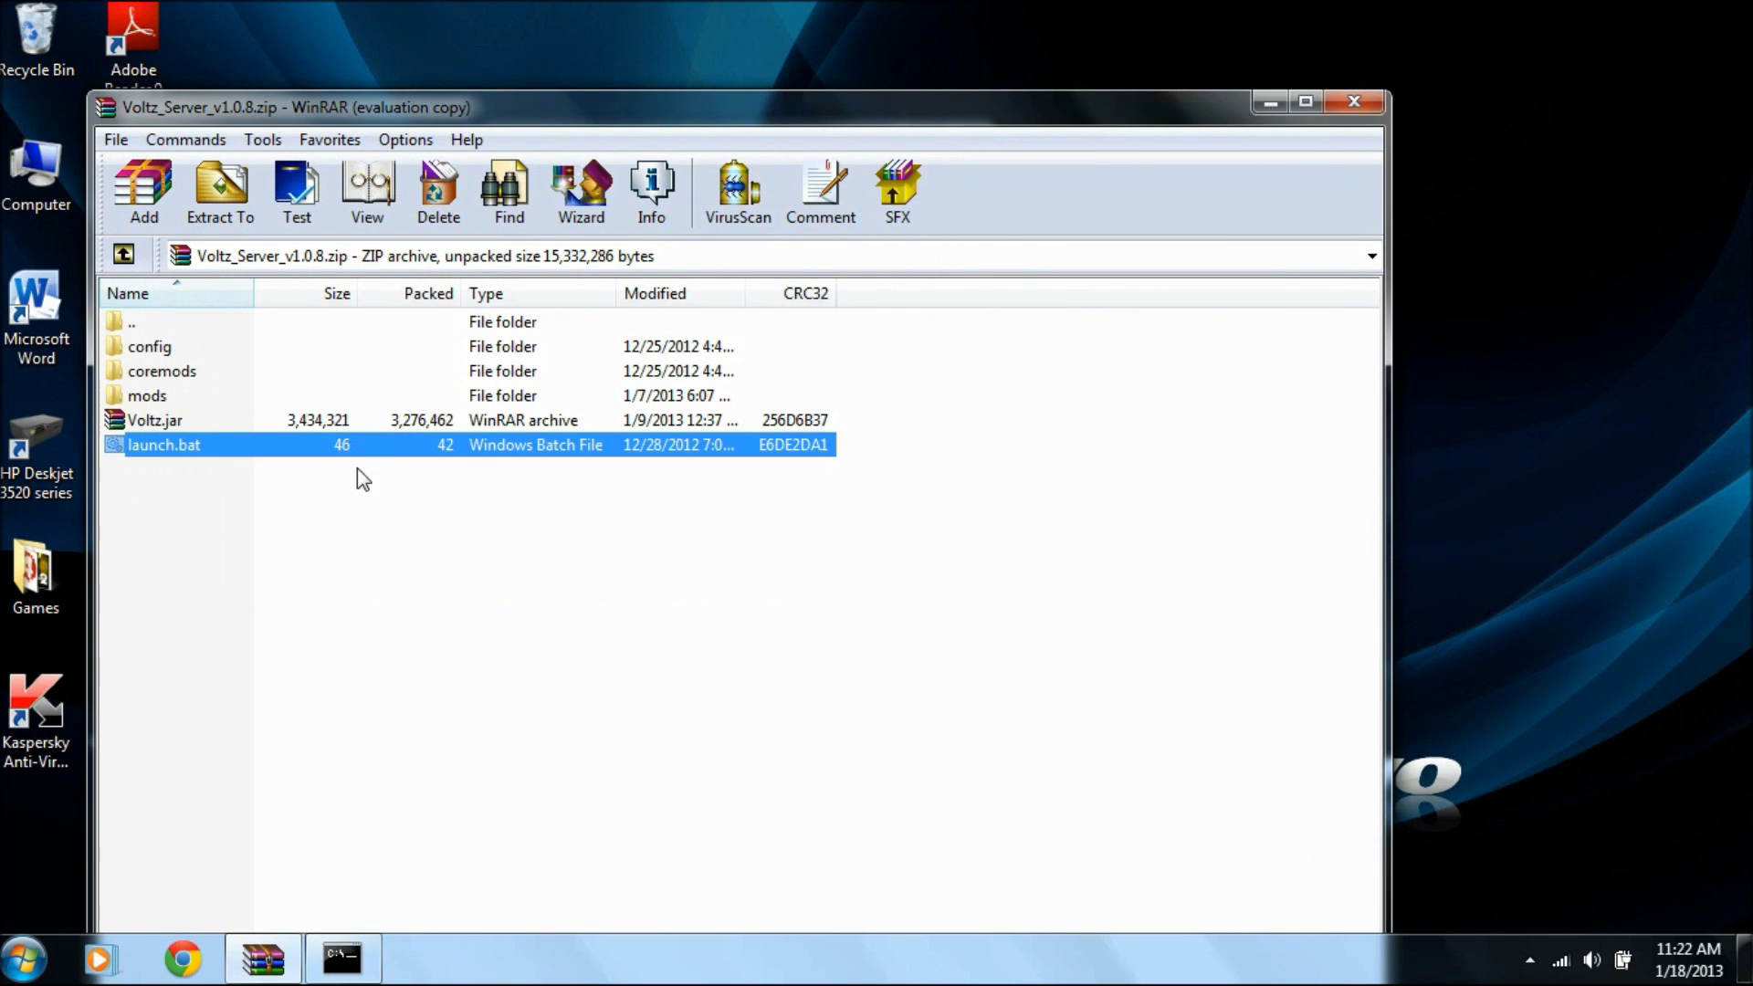
double_click(370, 444)
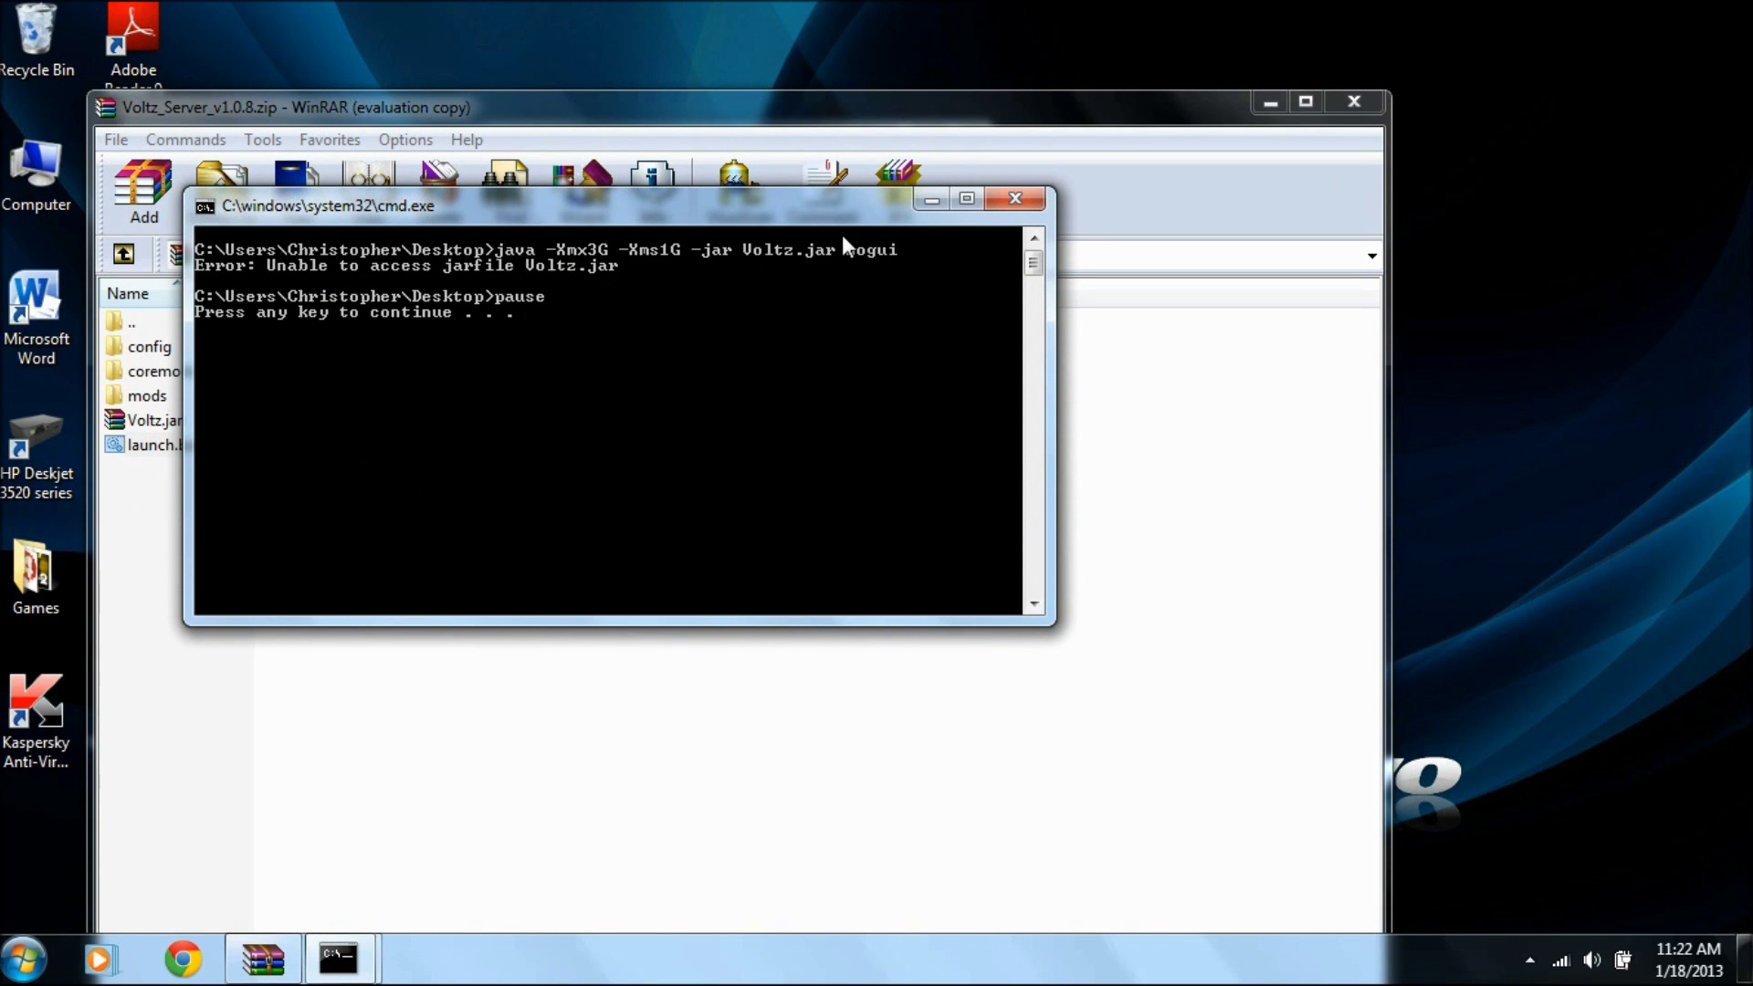
key(Return)
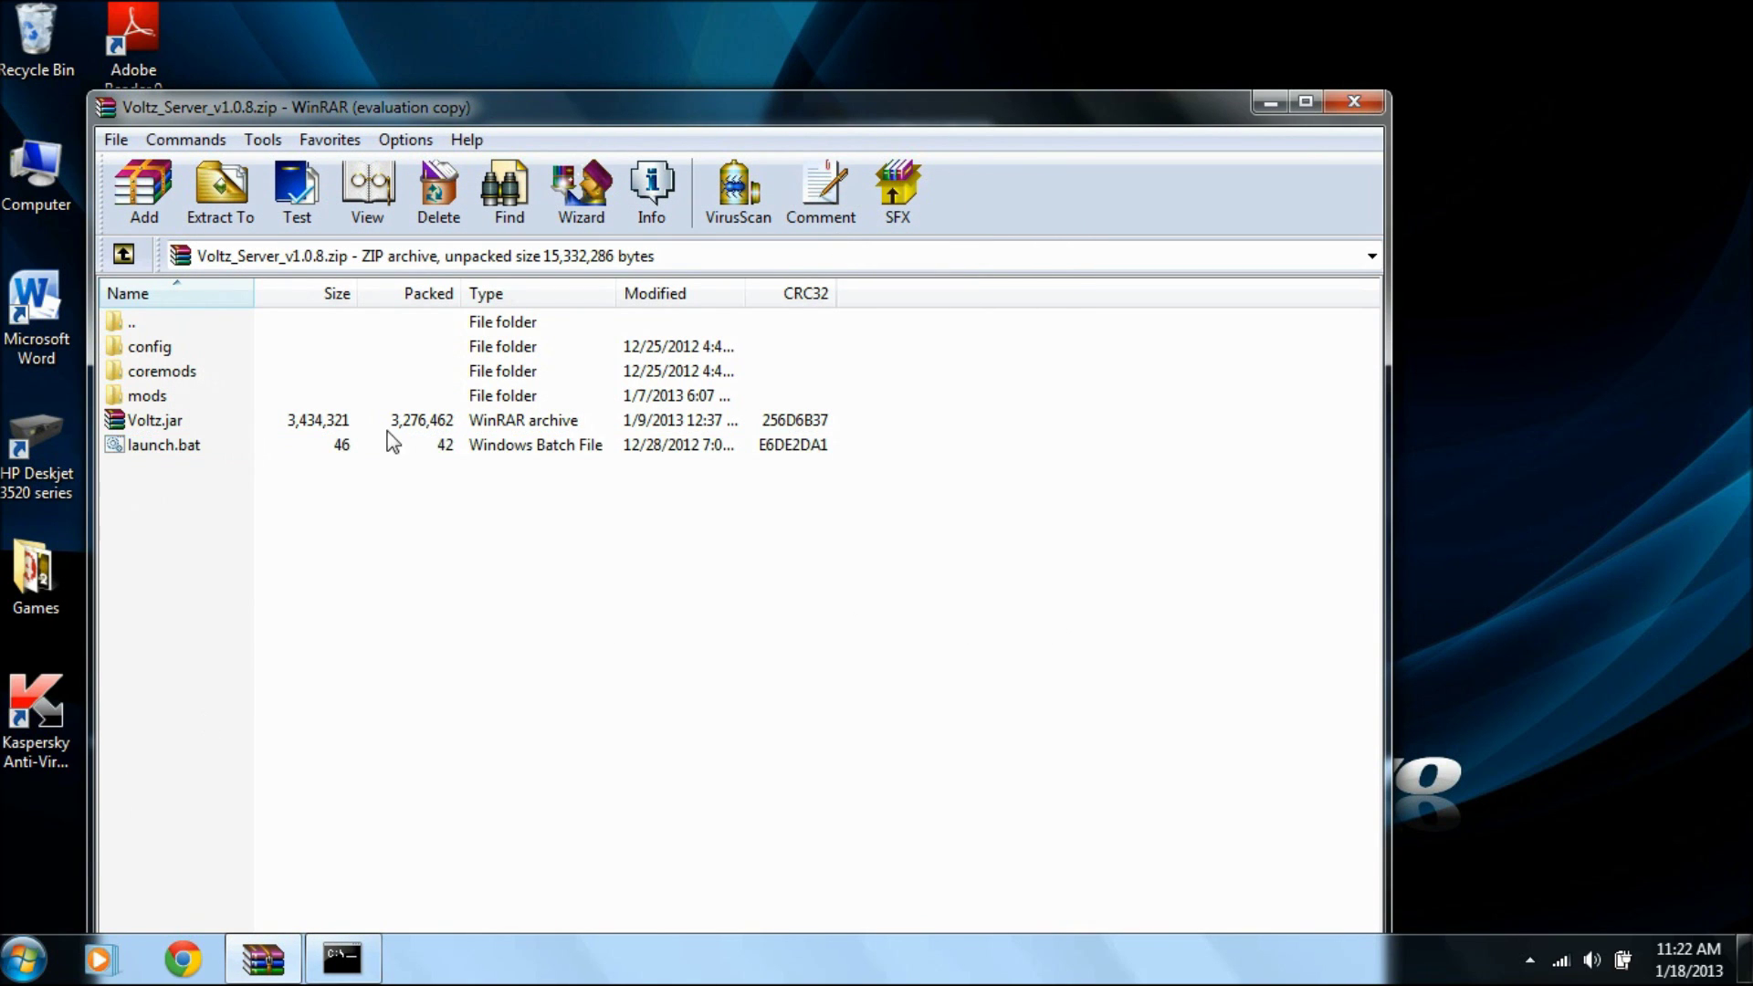
- Extract all files and folders of the archive into a new desktop folder named "Voltz Server"
drag(332, 578, 247, 340)
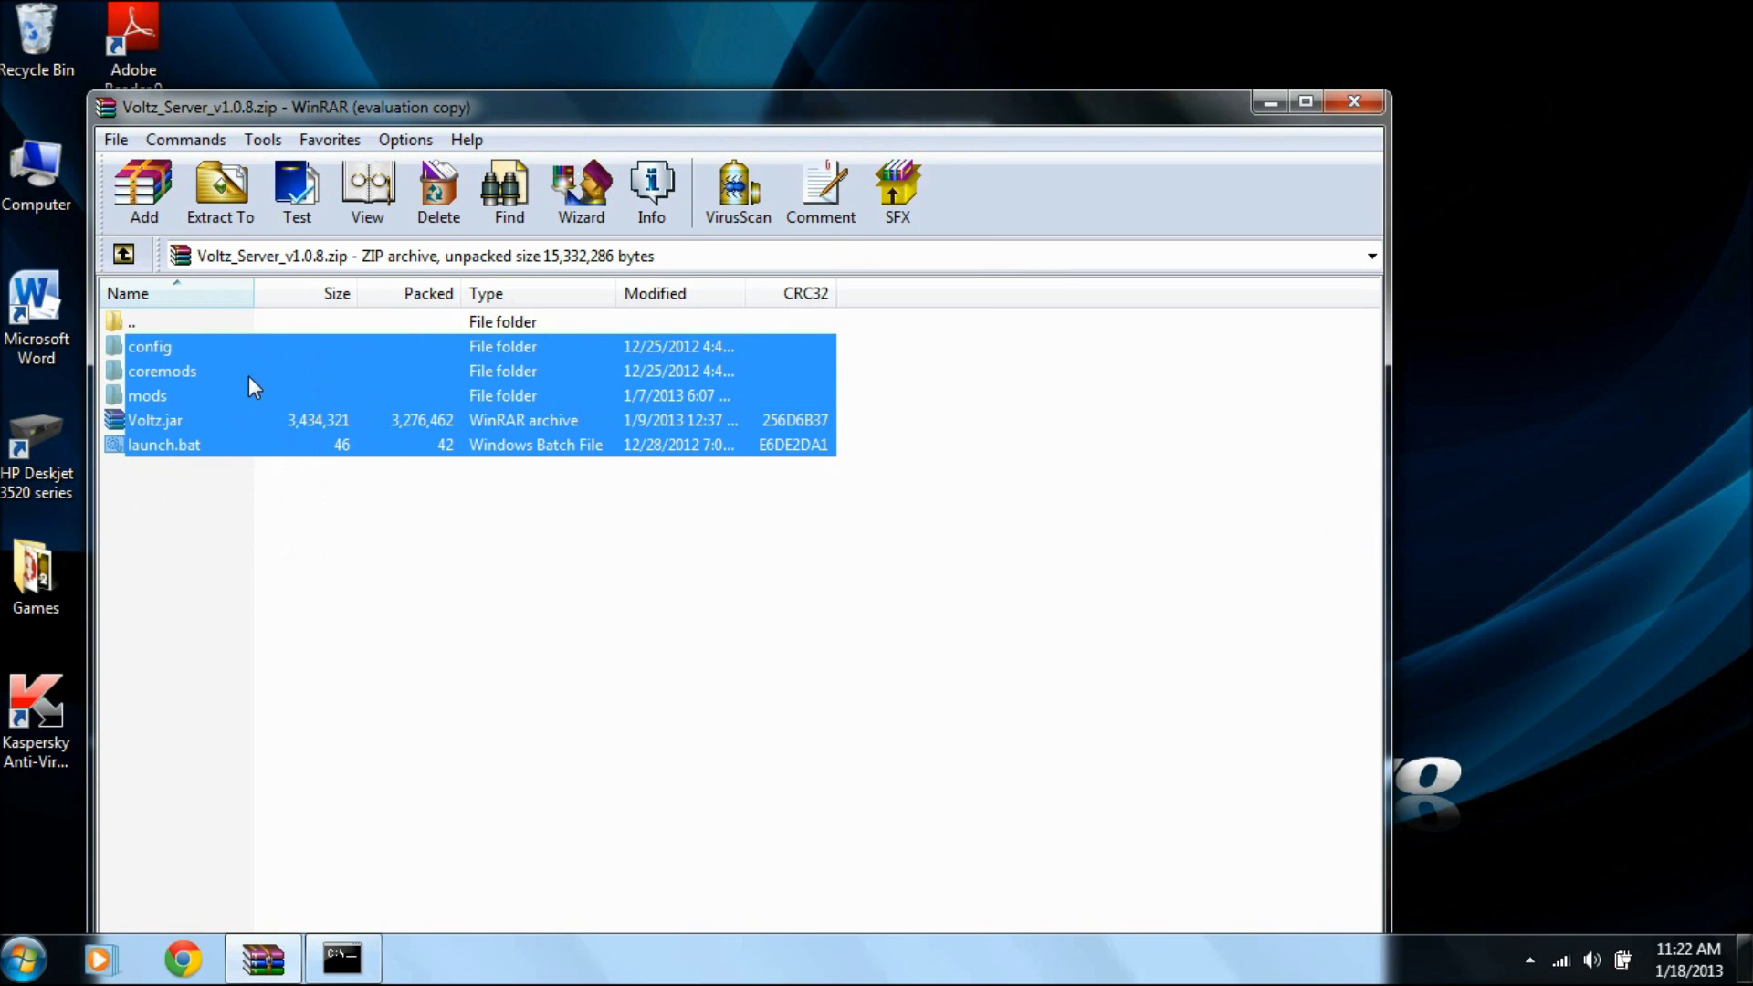
right_click(248, 375)
click(338, 459)
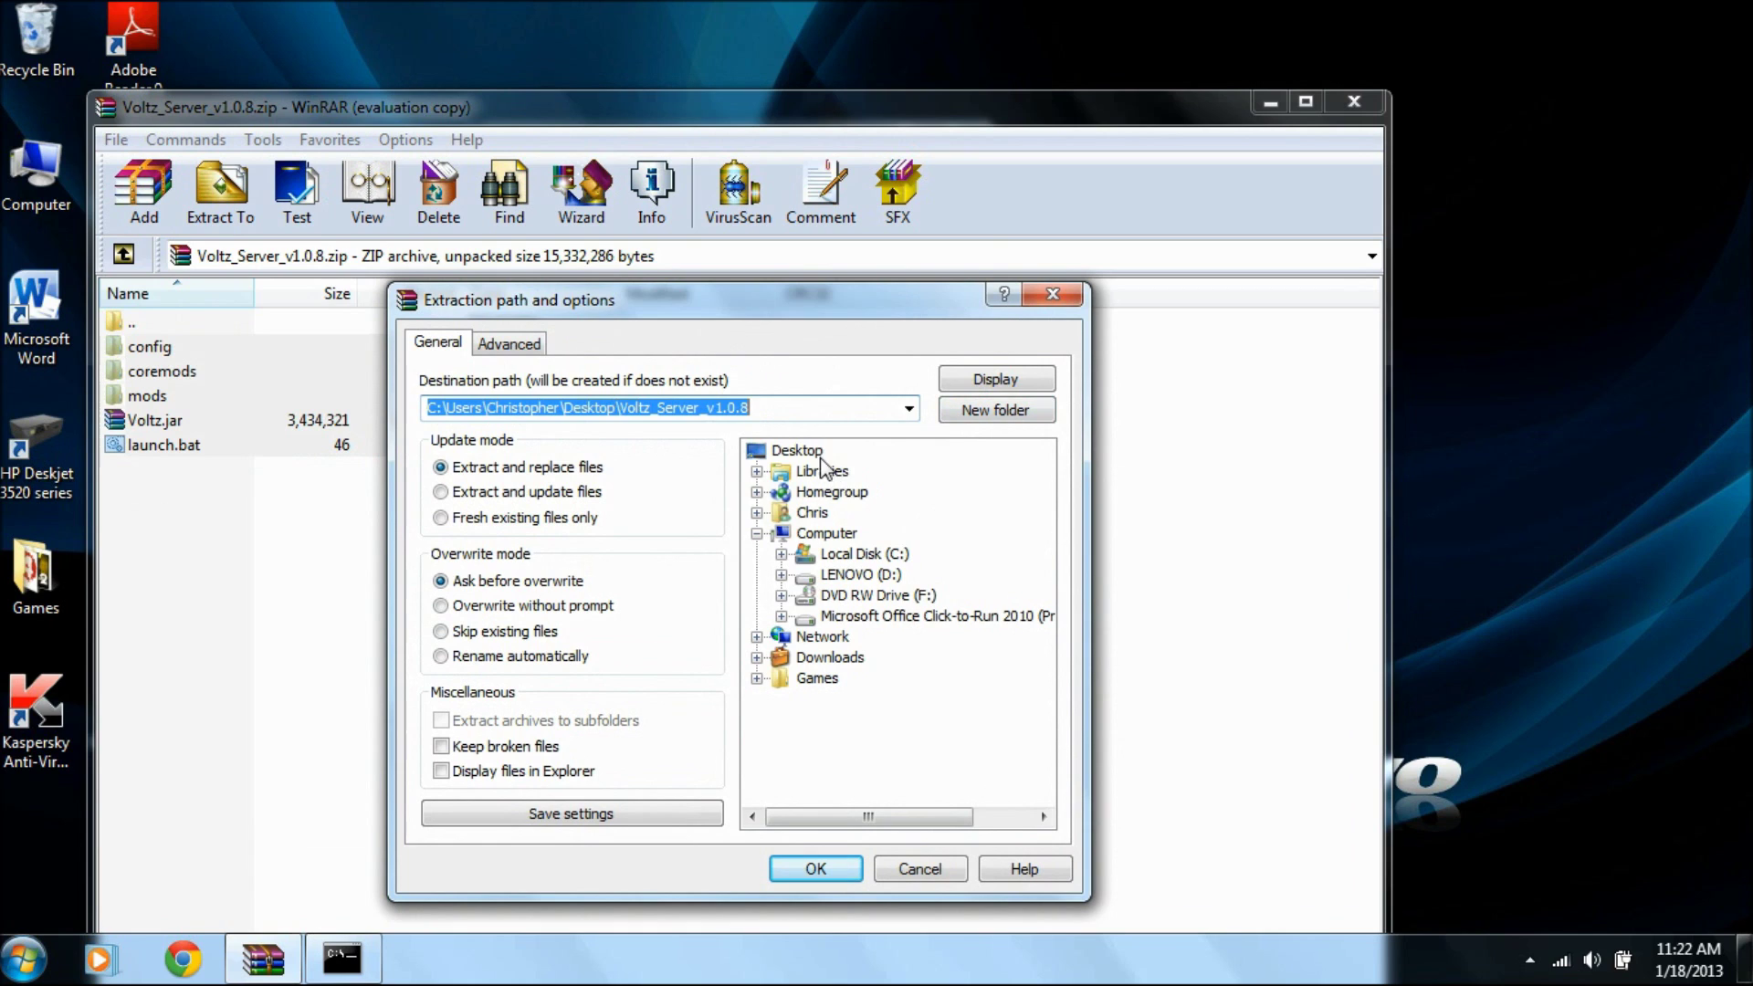
double_click(817, 453)
click(978, 403)
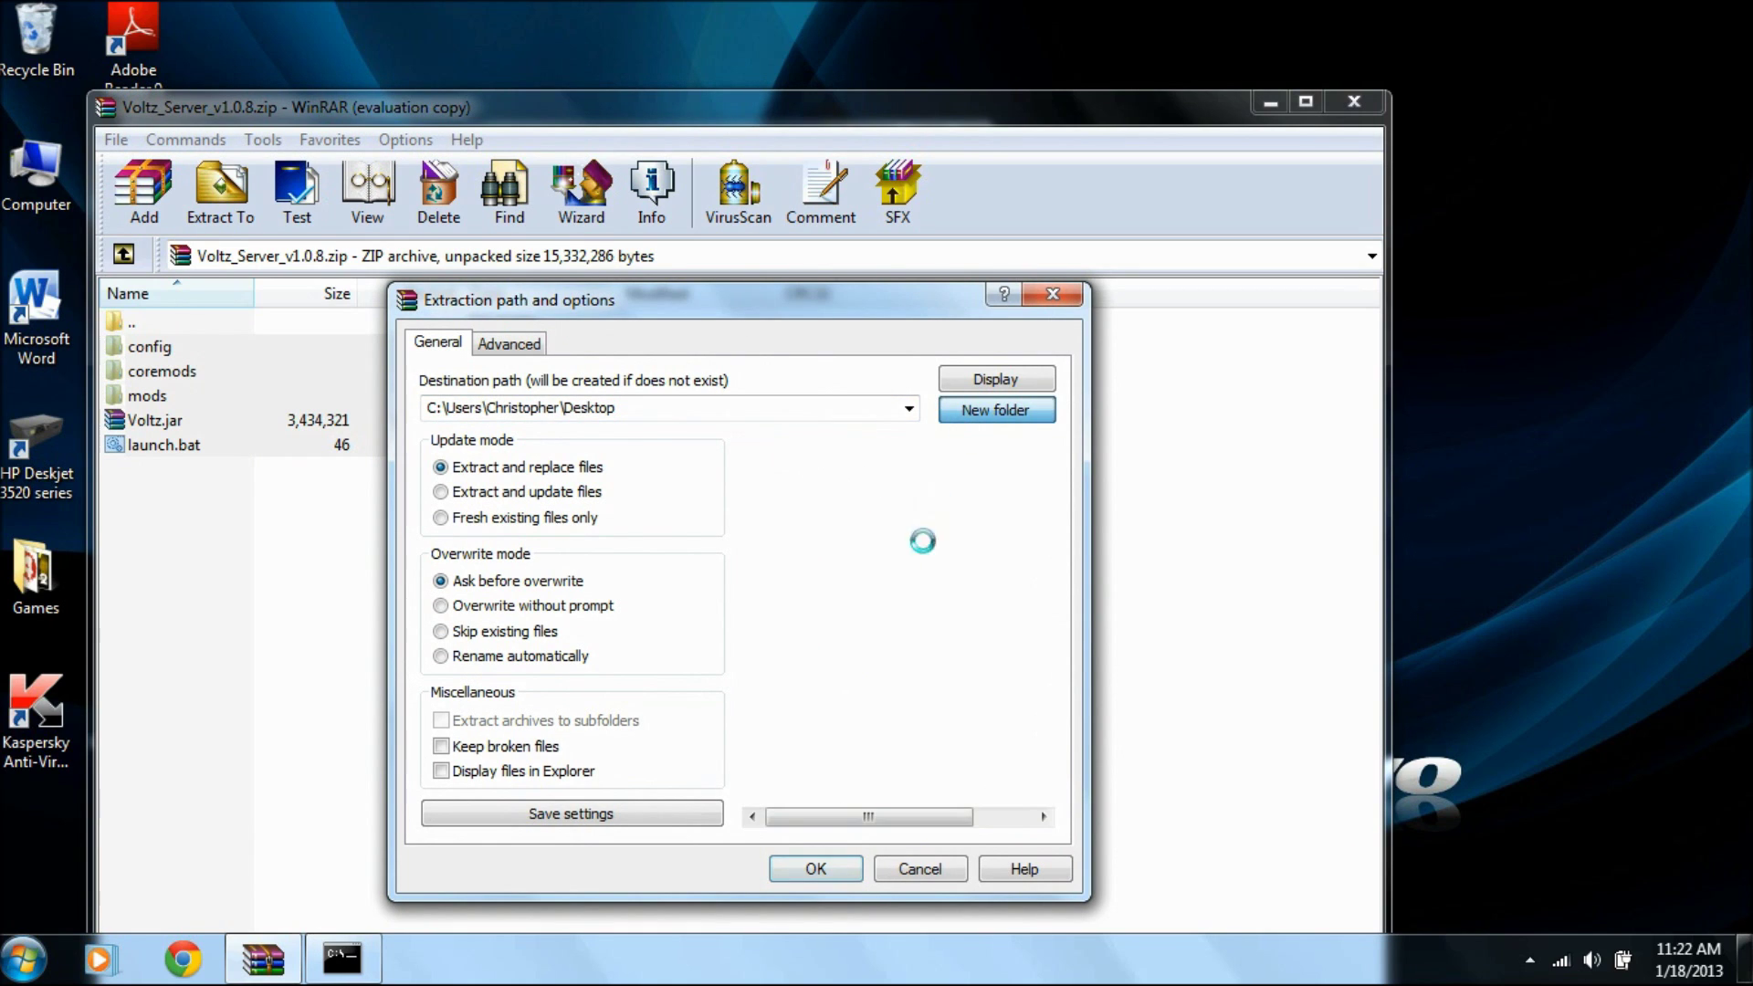
key(BackSpace)
text(V)
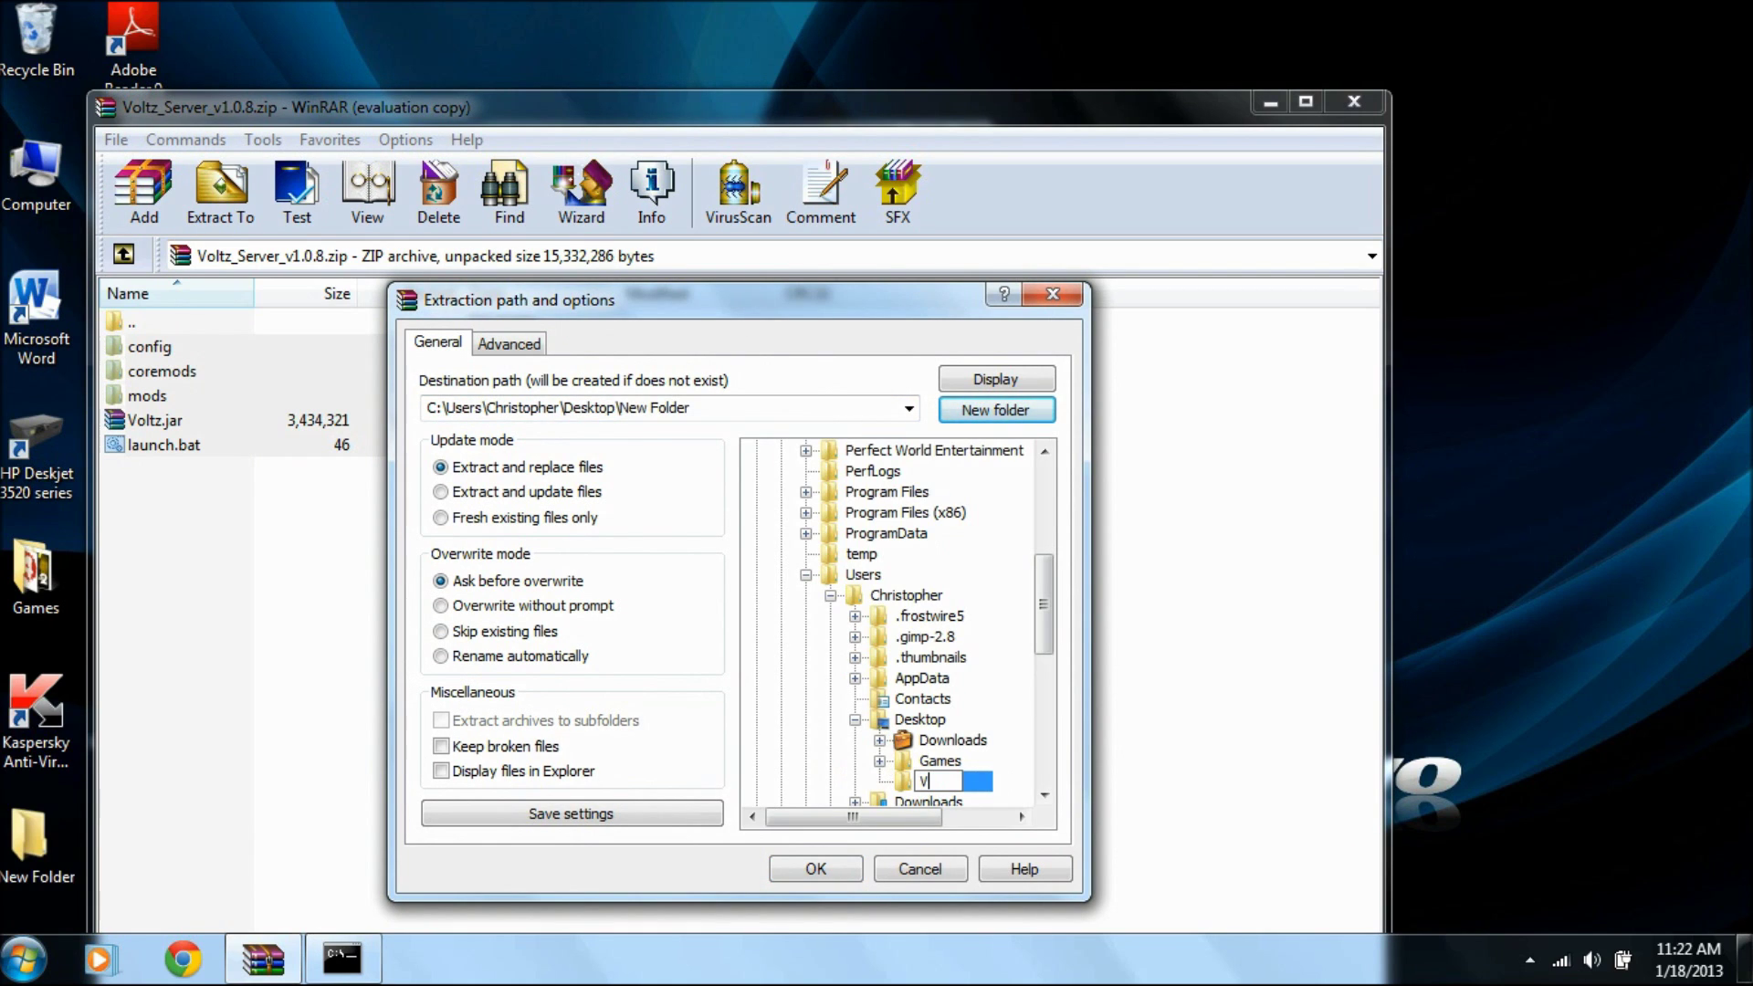
text(oltz Server)
click(820, 882)
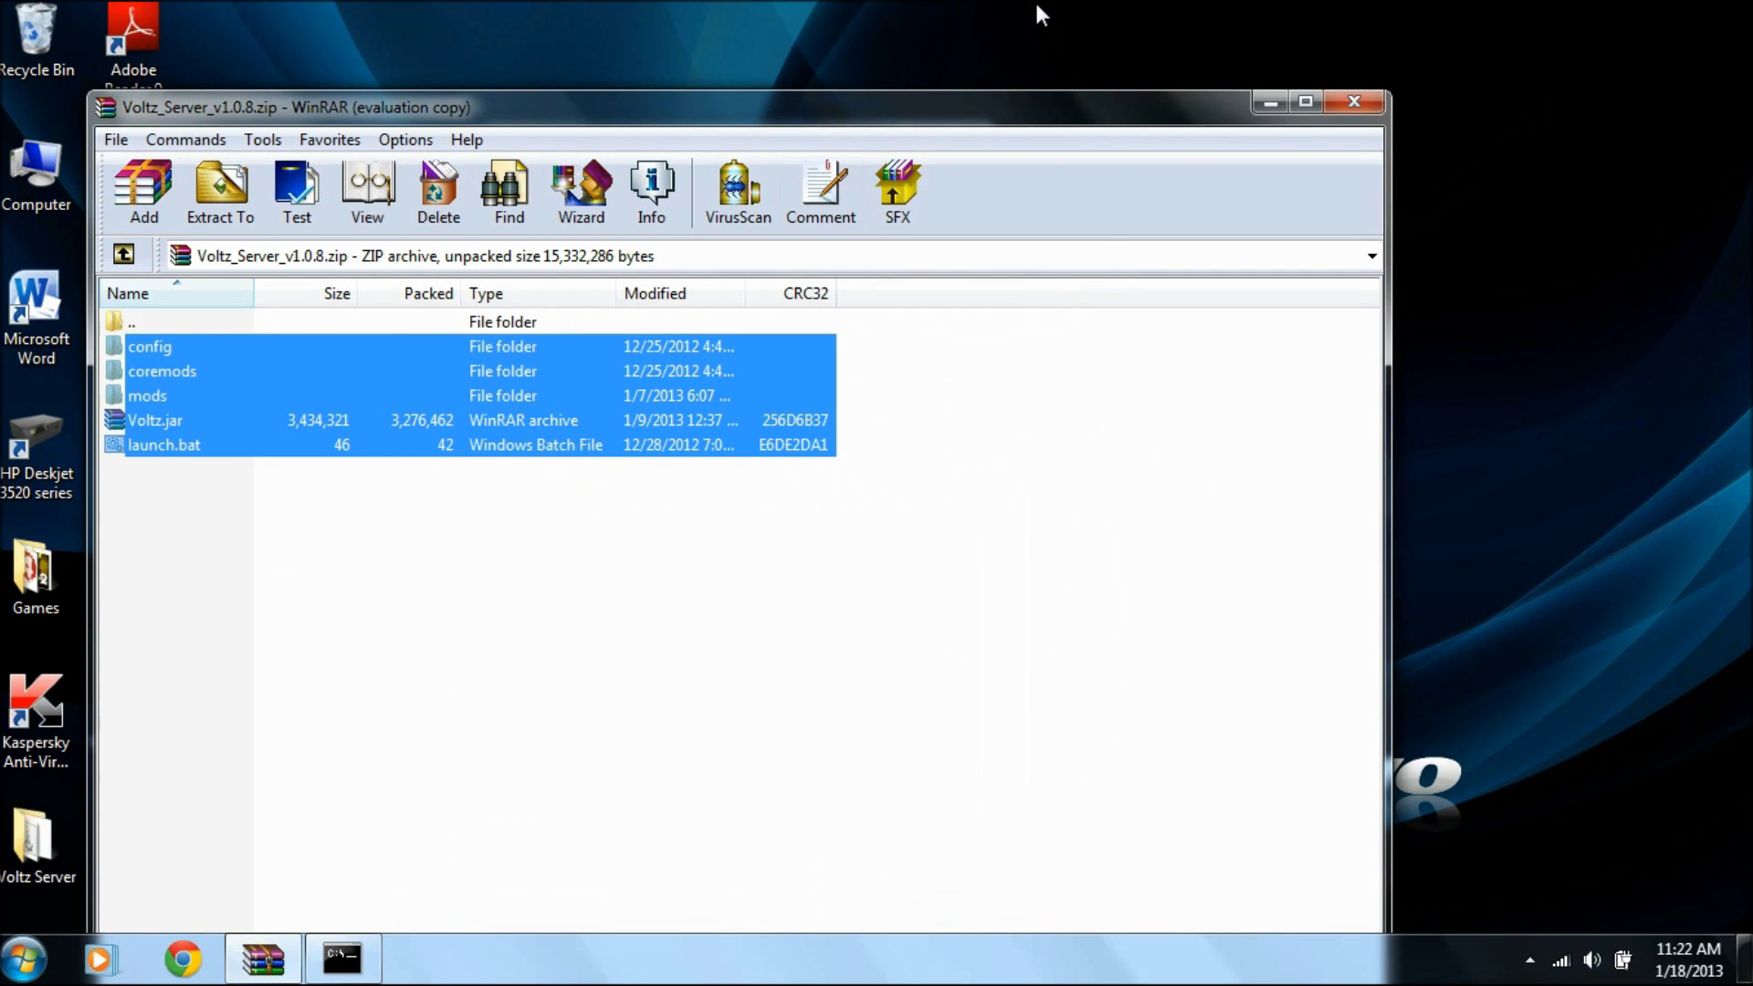
- Close the archive and the leftover console, run launch from the Voltz Server folder, and minimize both resulting windows
click(1367, 105)
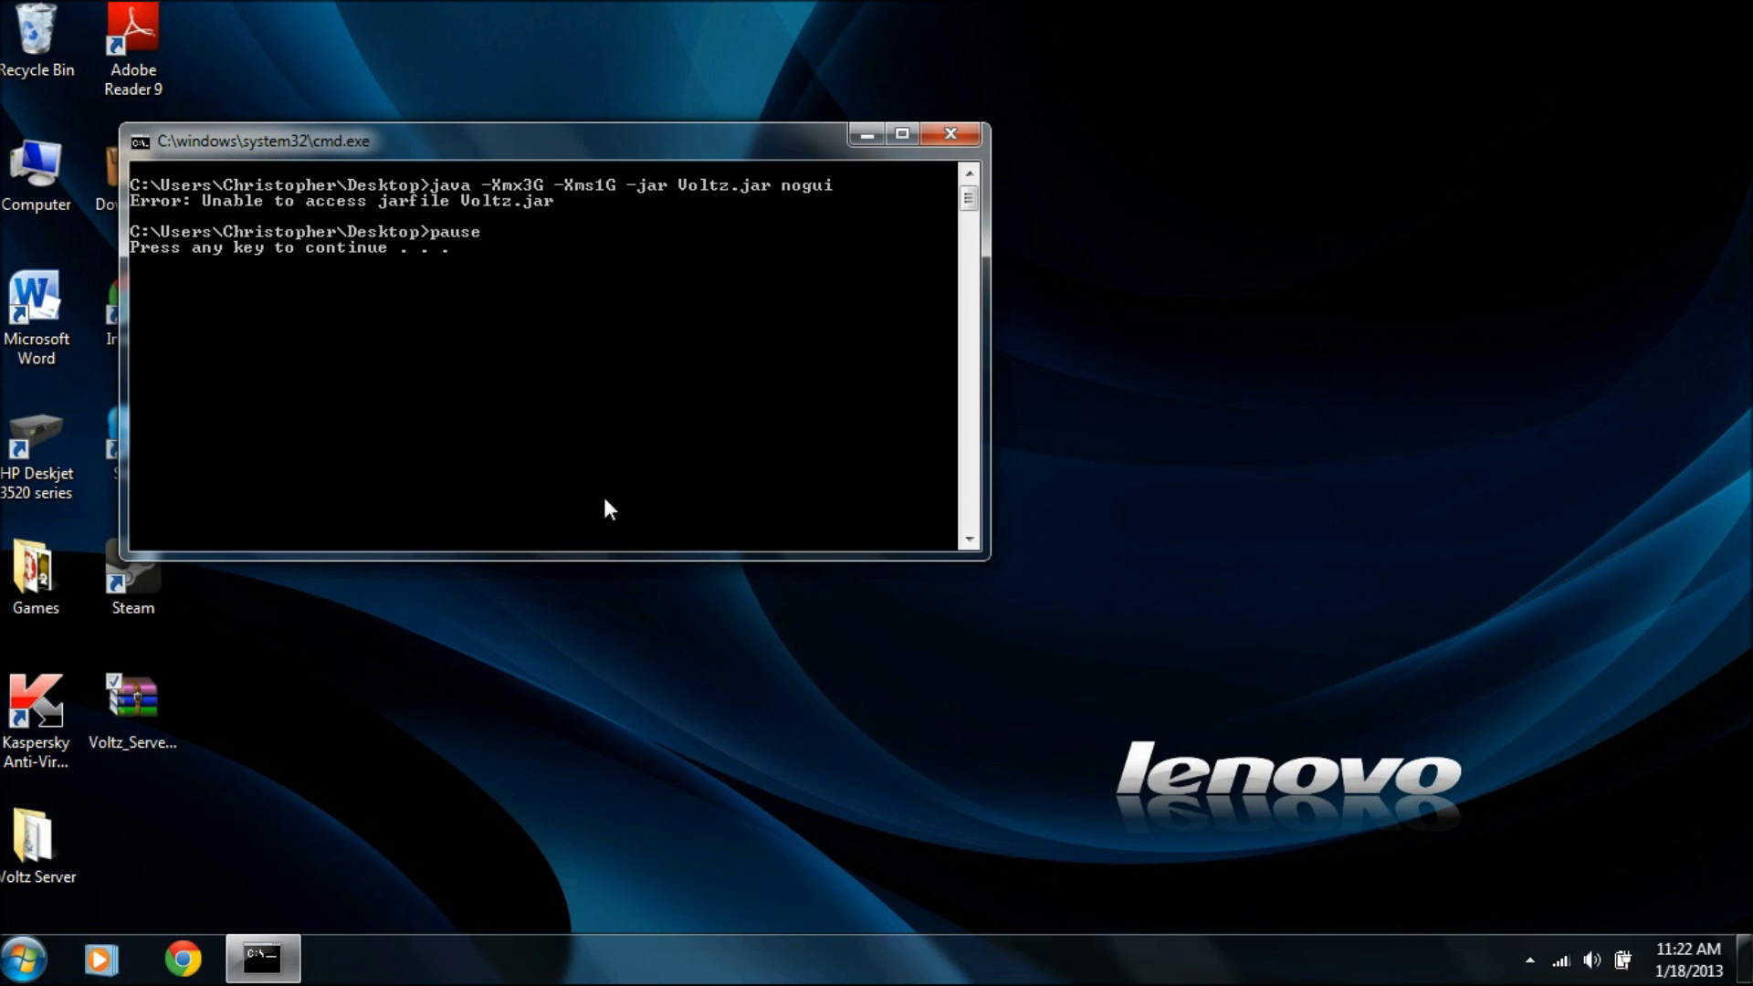
click(965, 134)
double_click(35, 838)
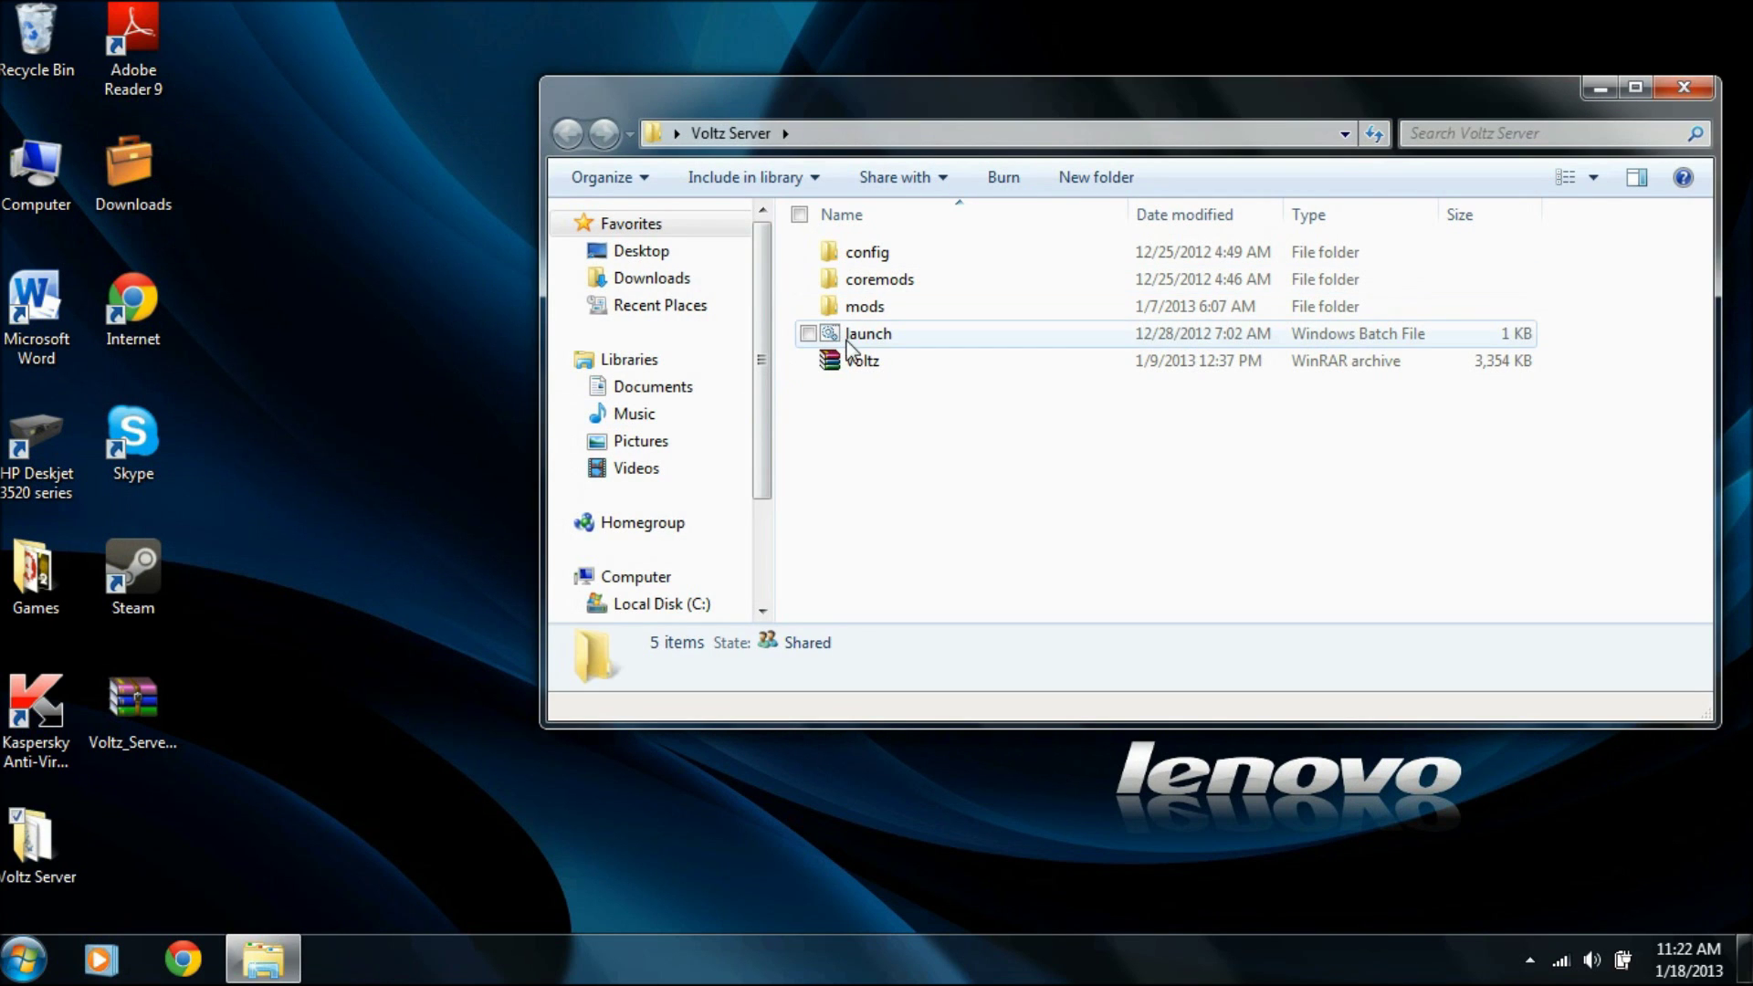
double_click(863, 334)
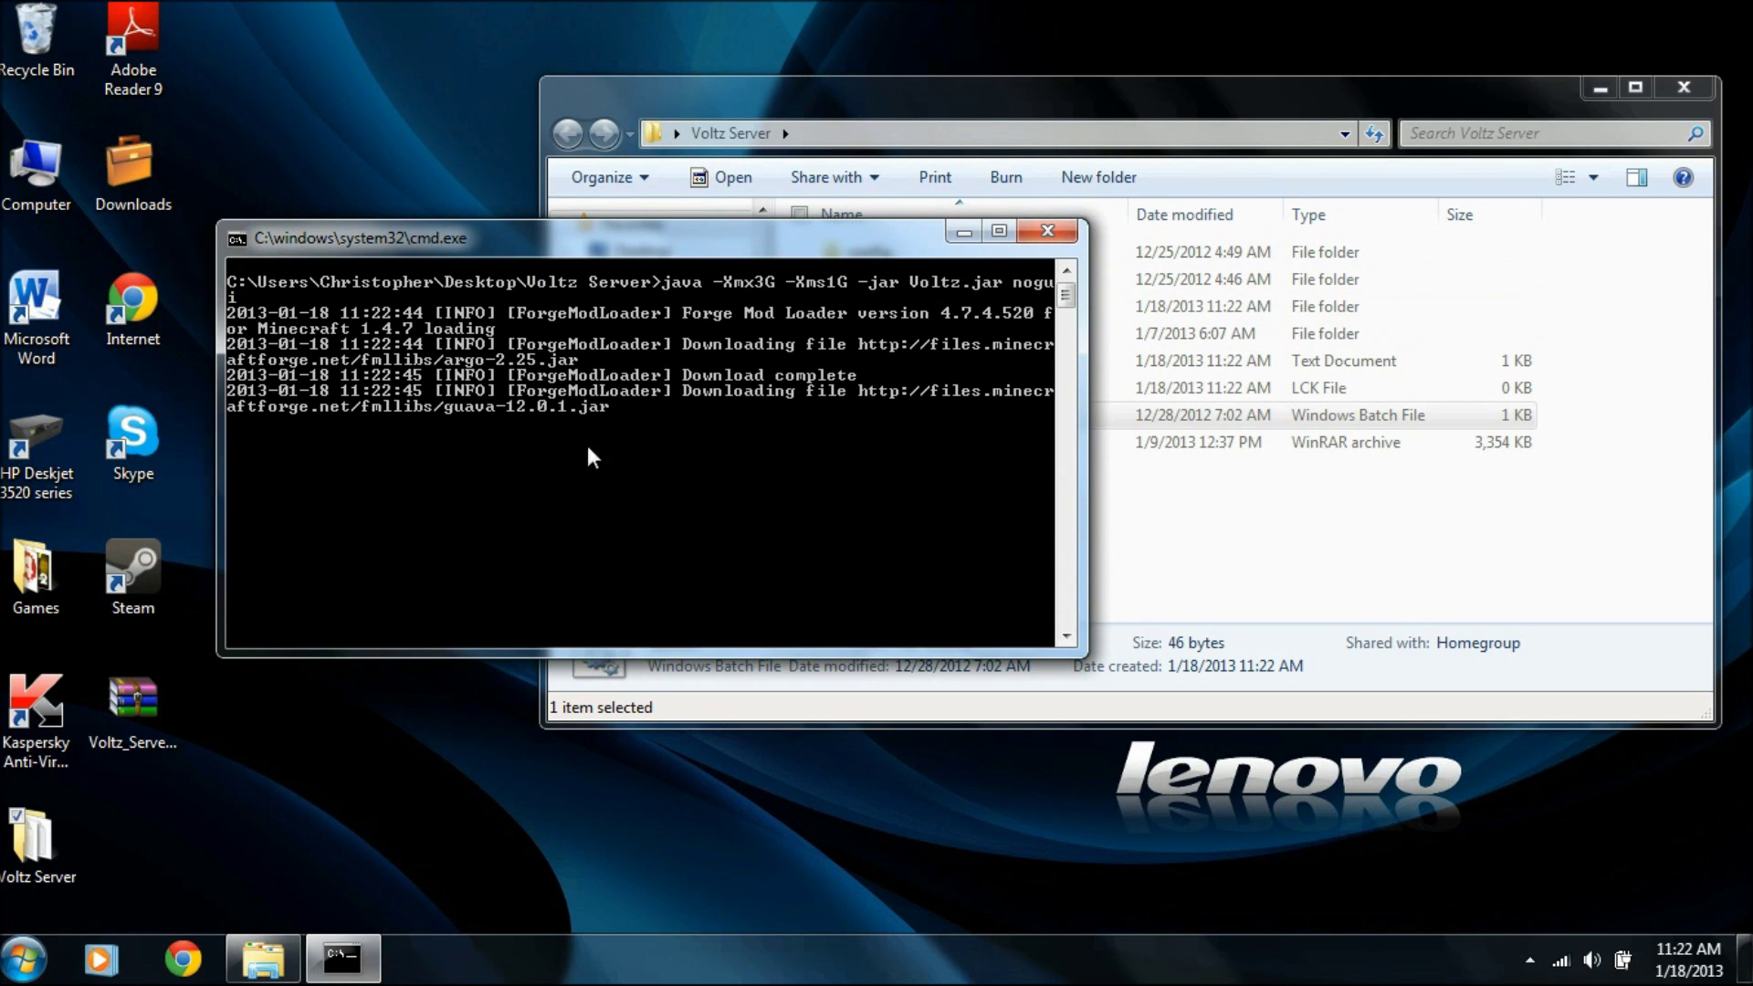
click(1365, 107)
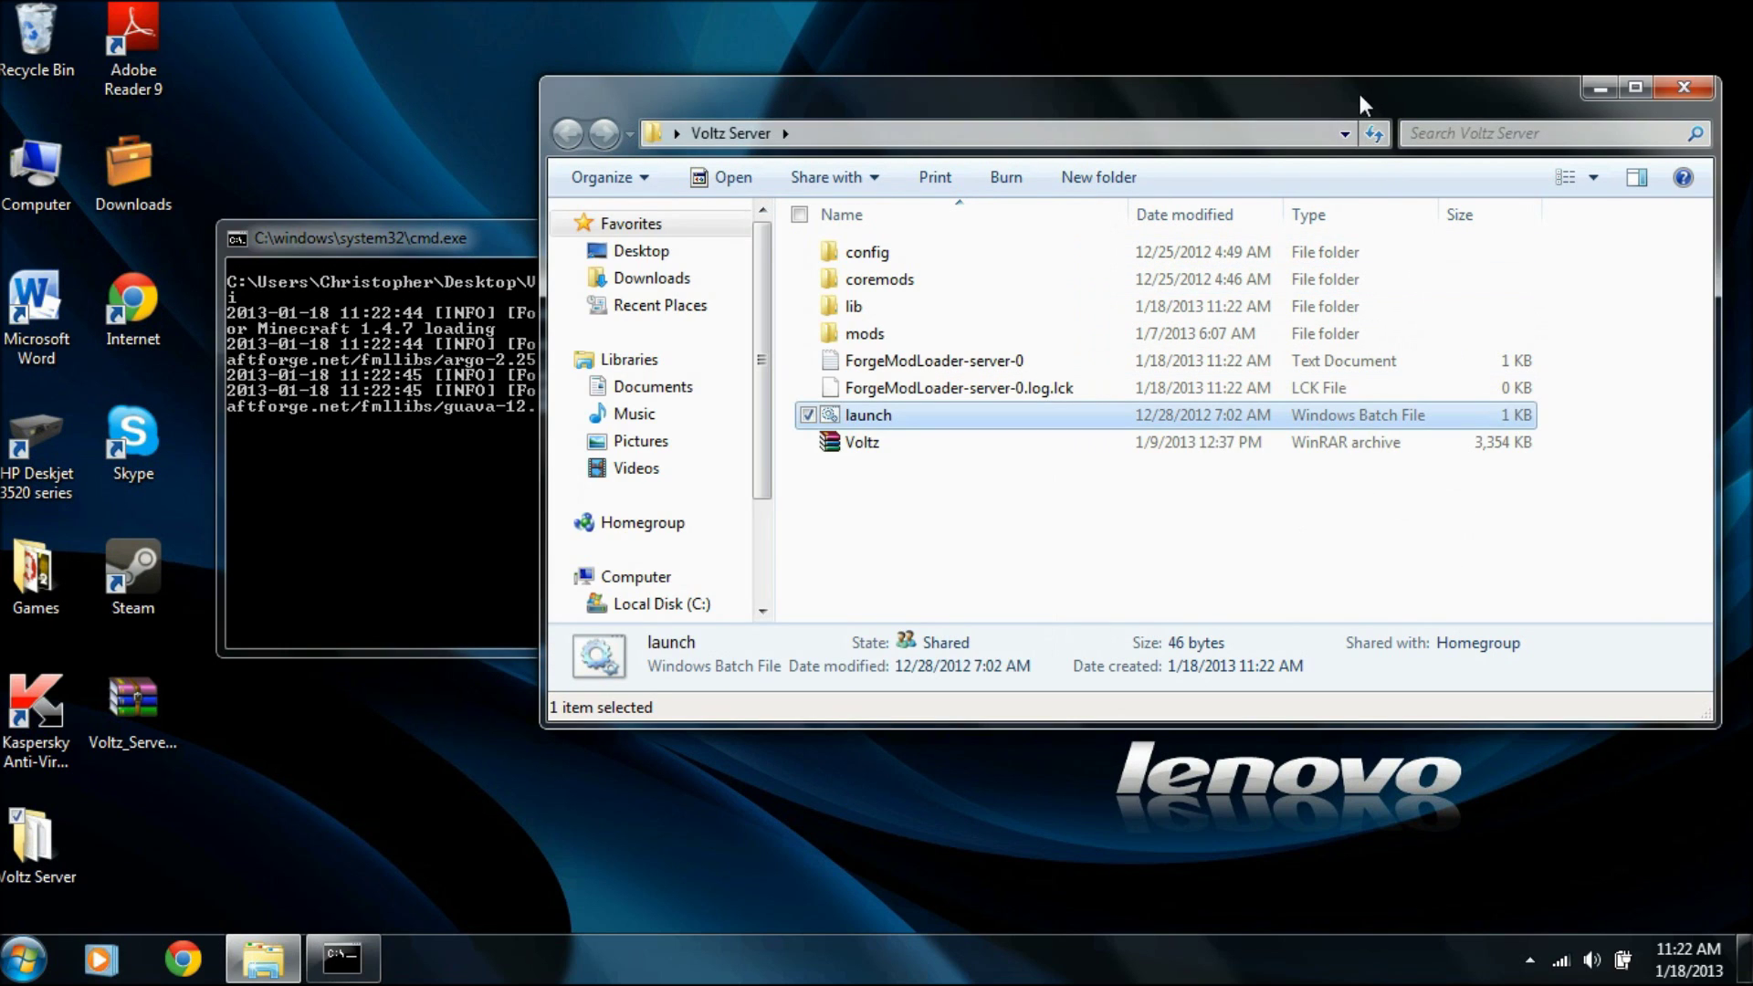
click(1600, 89)
click(963, 231)
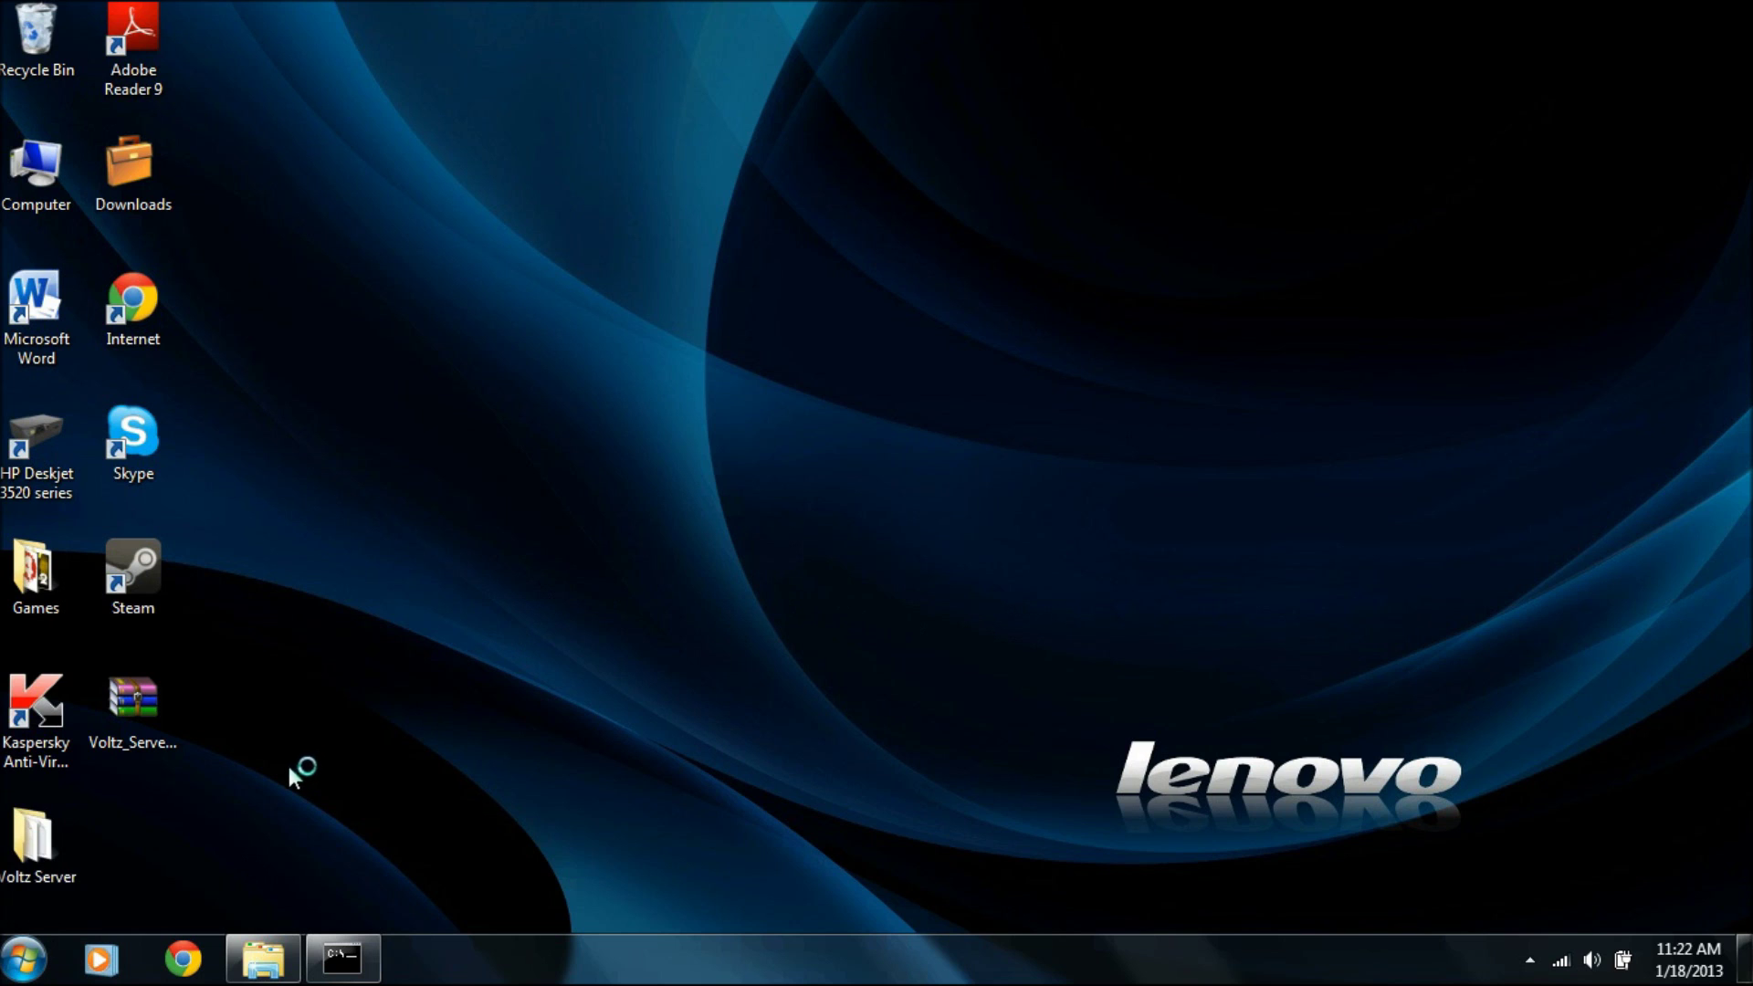
key(s)
key(t)
key(Return)
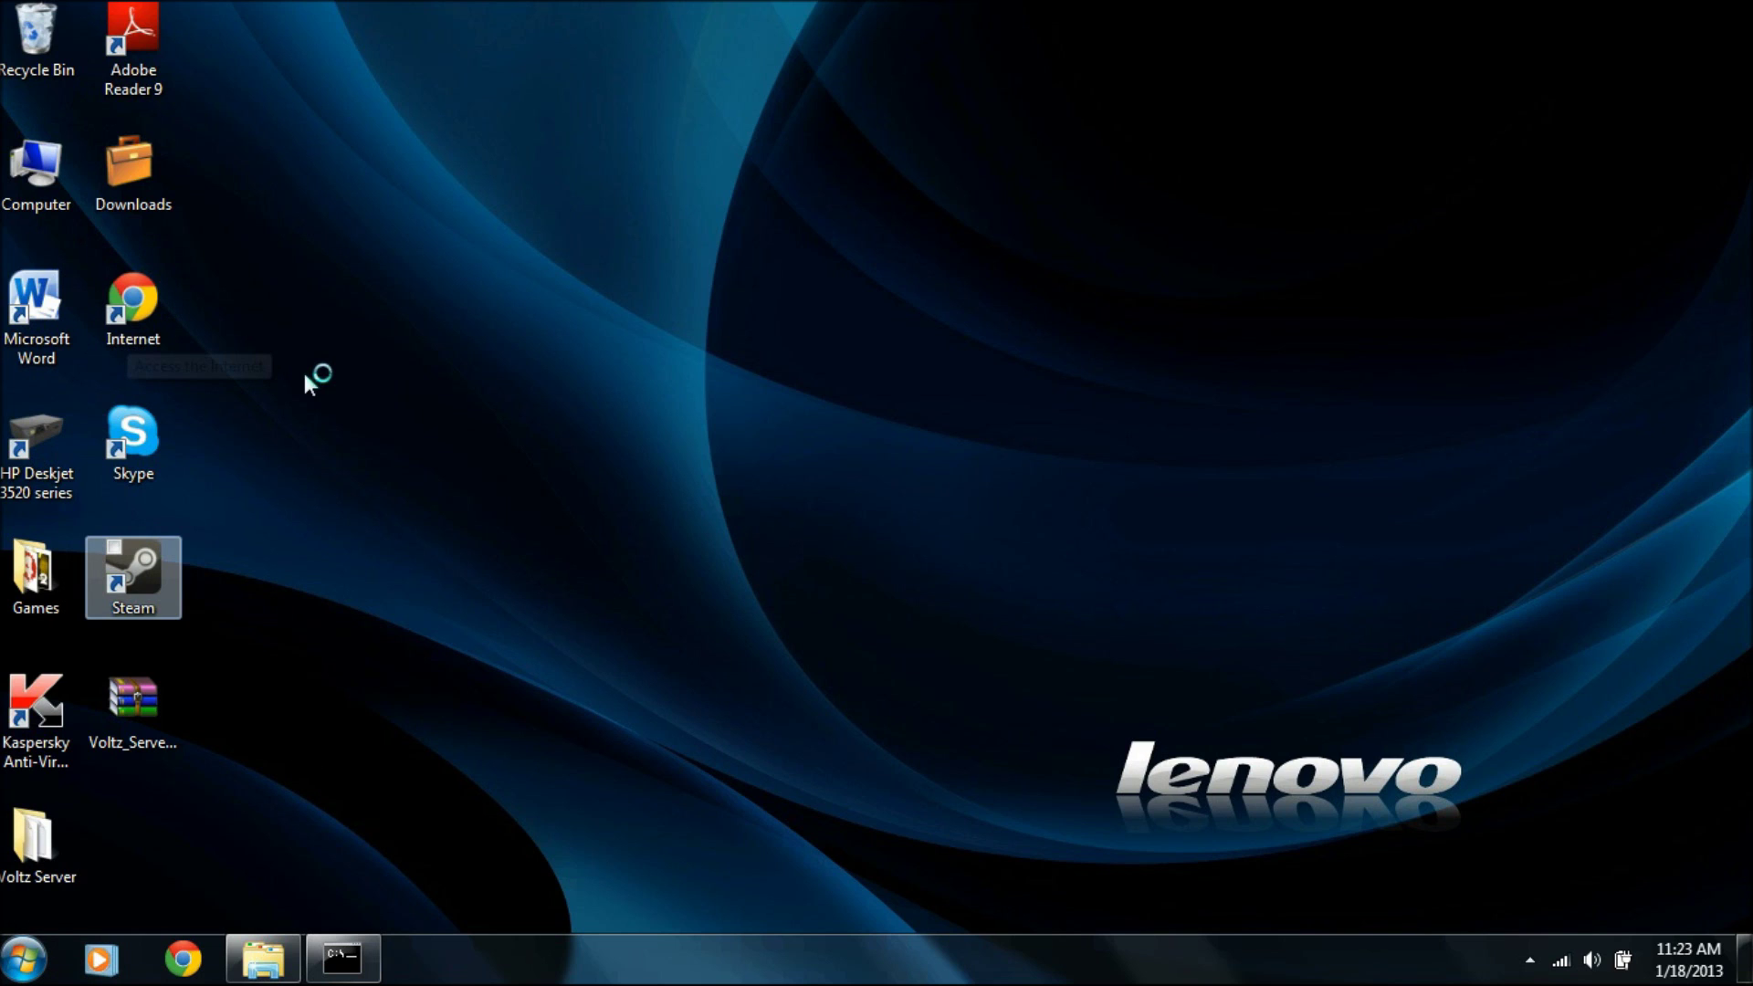
click(264, 369)
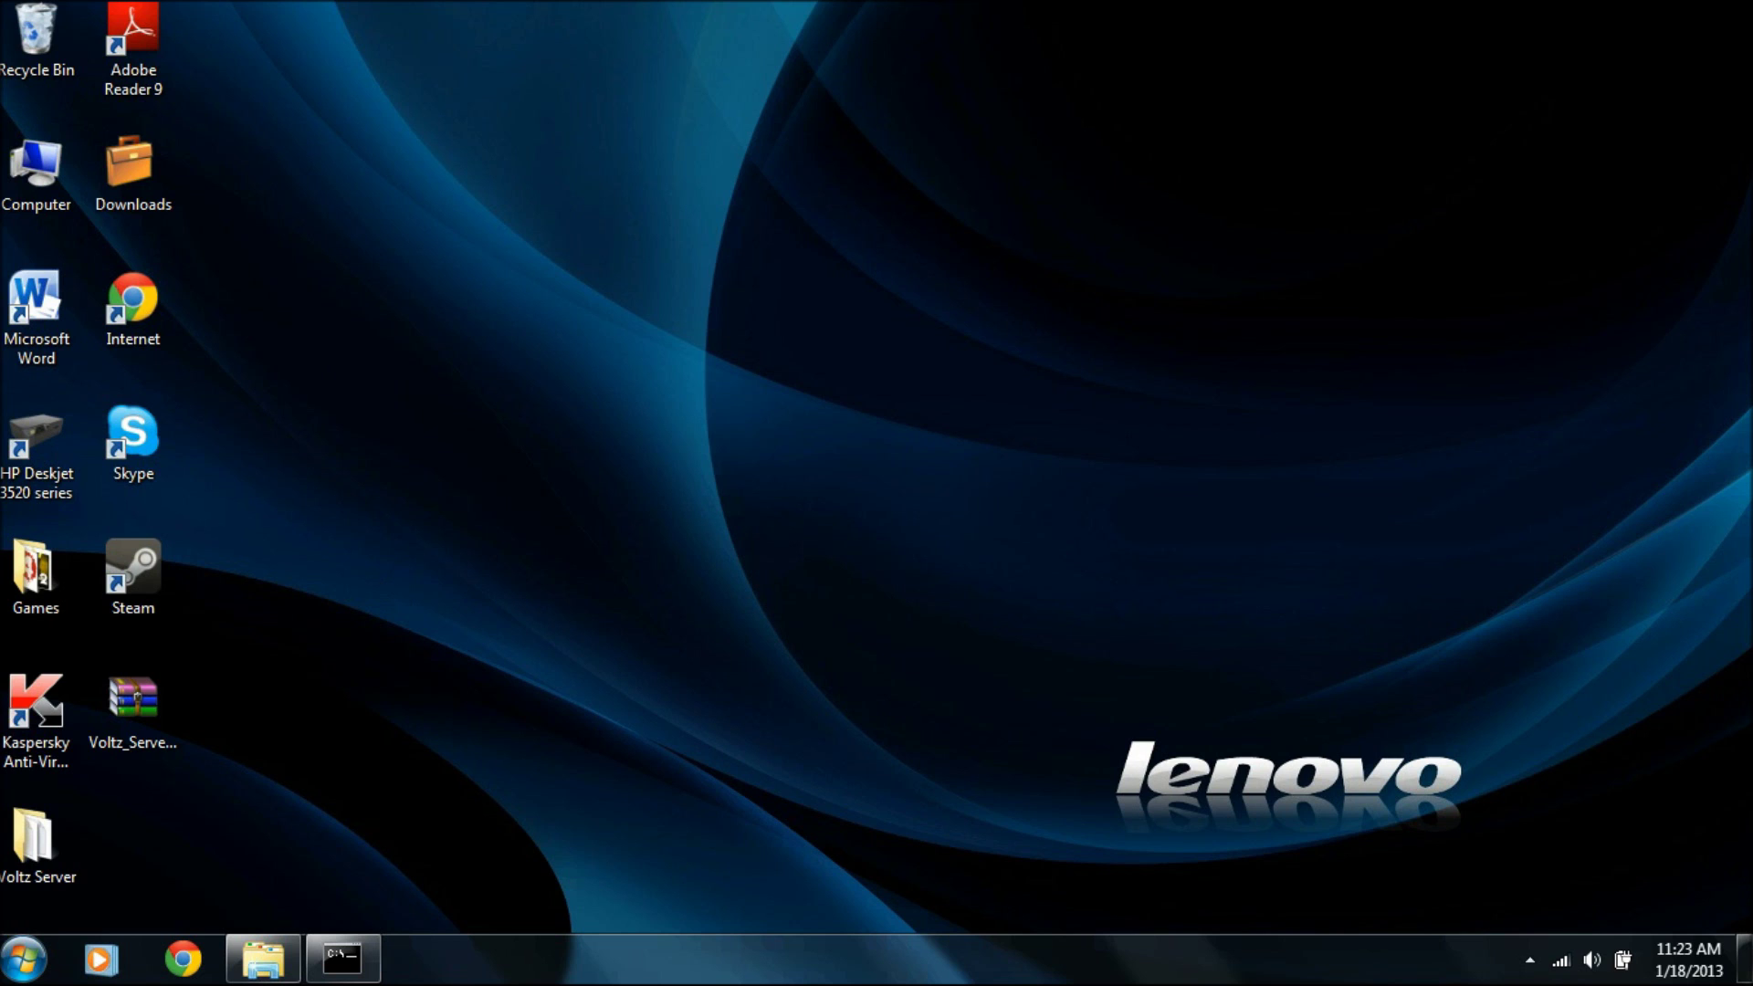
- Search the installed programs for "command" and open Command Prompt
click(25, 958)
click(57, 892)
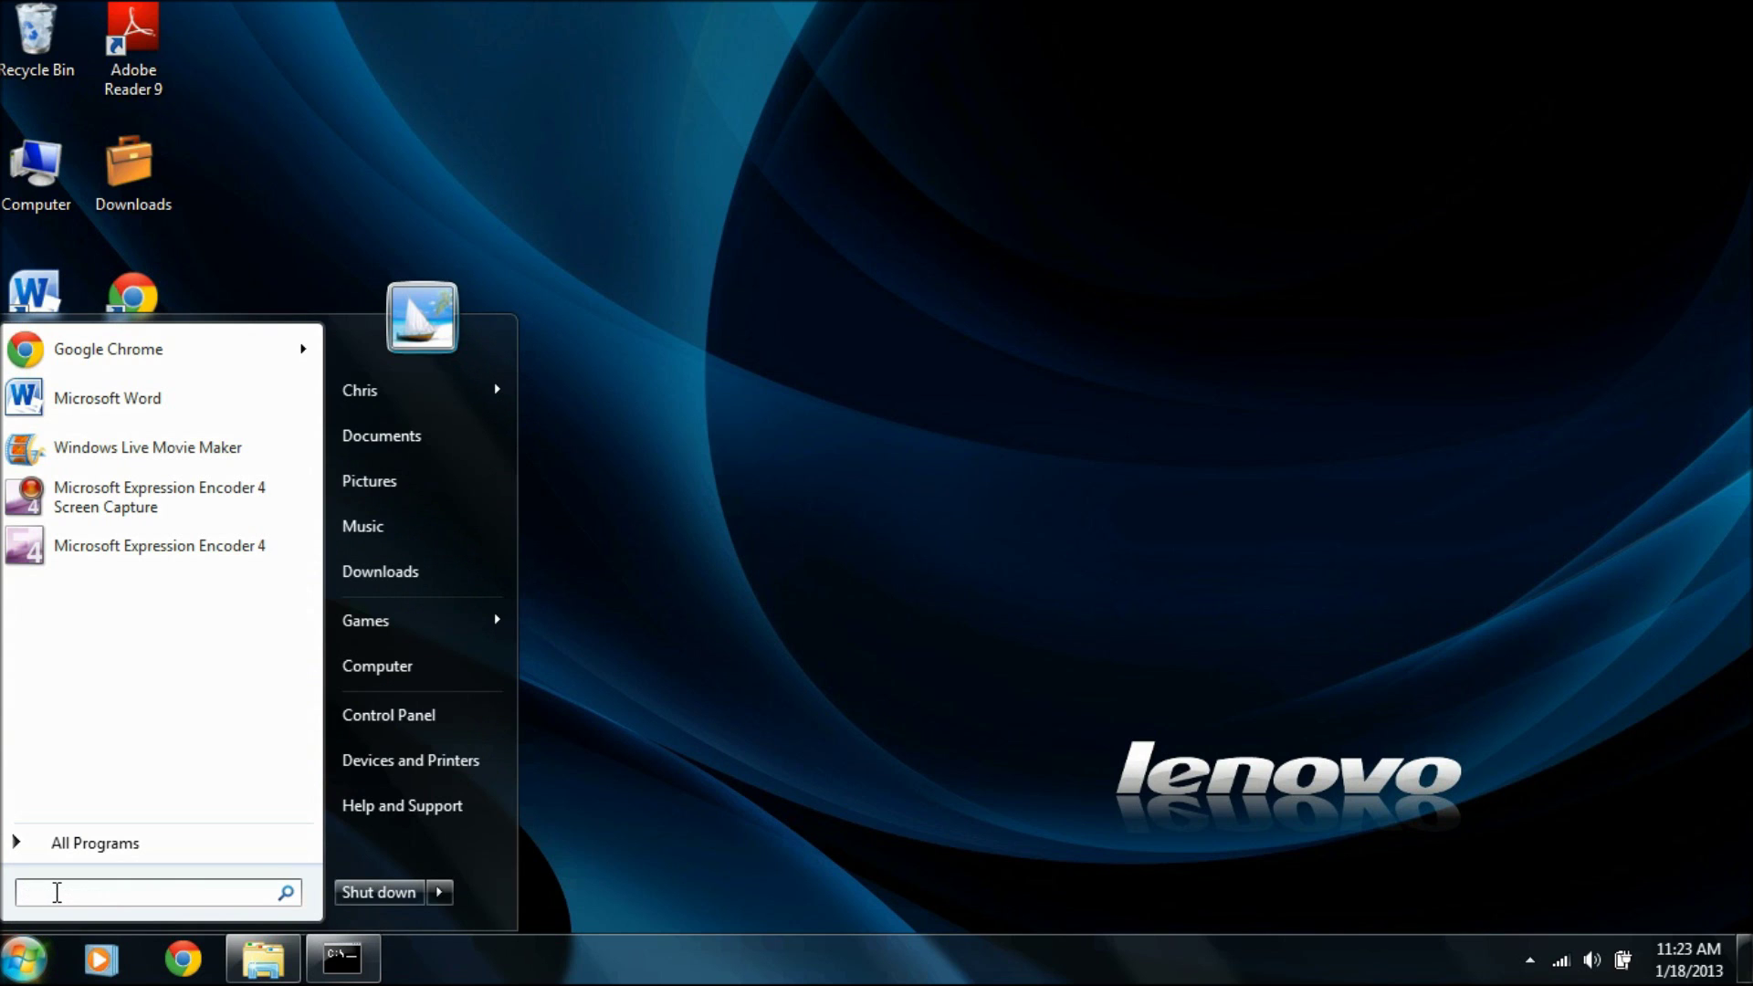
text(command)
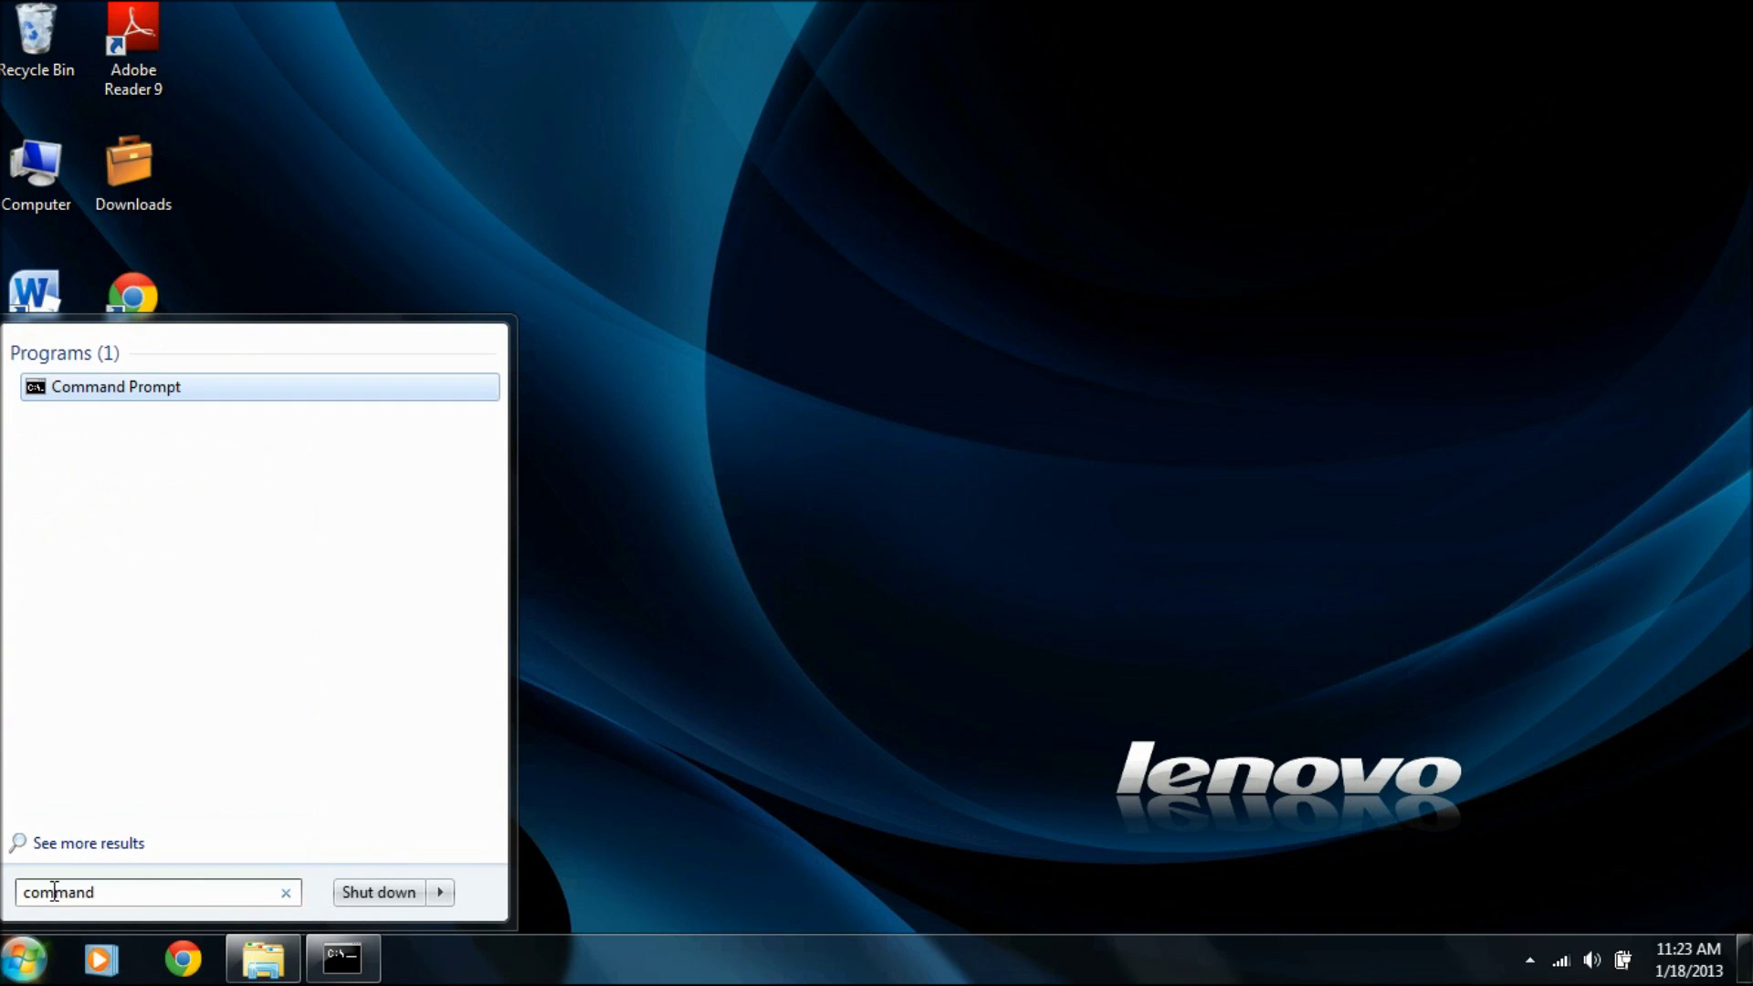
click(256, 392)
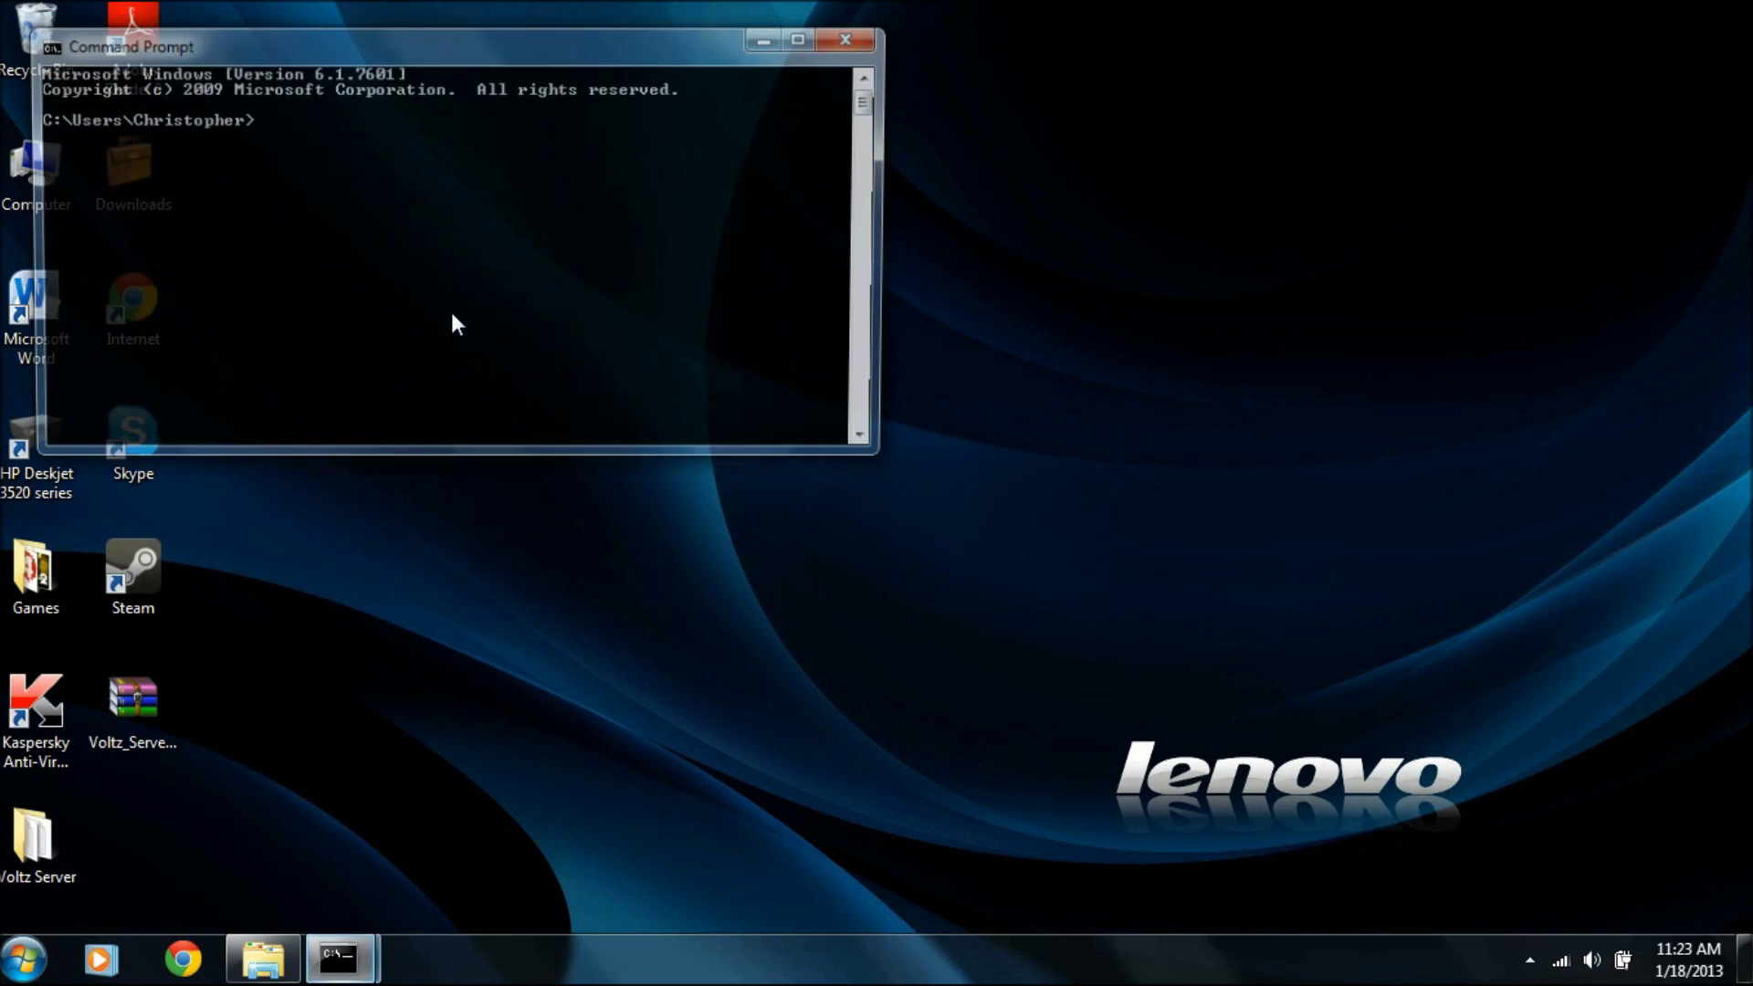
- Run ipconfig, look up the wireless adapter's IPv4 address in the output, and minimize the console
text(ip)
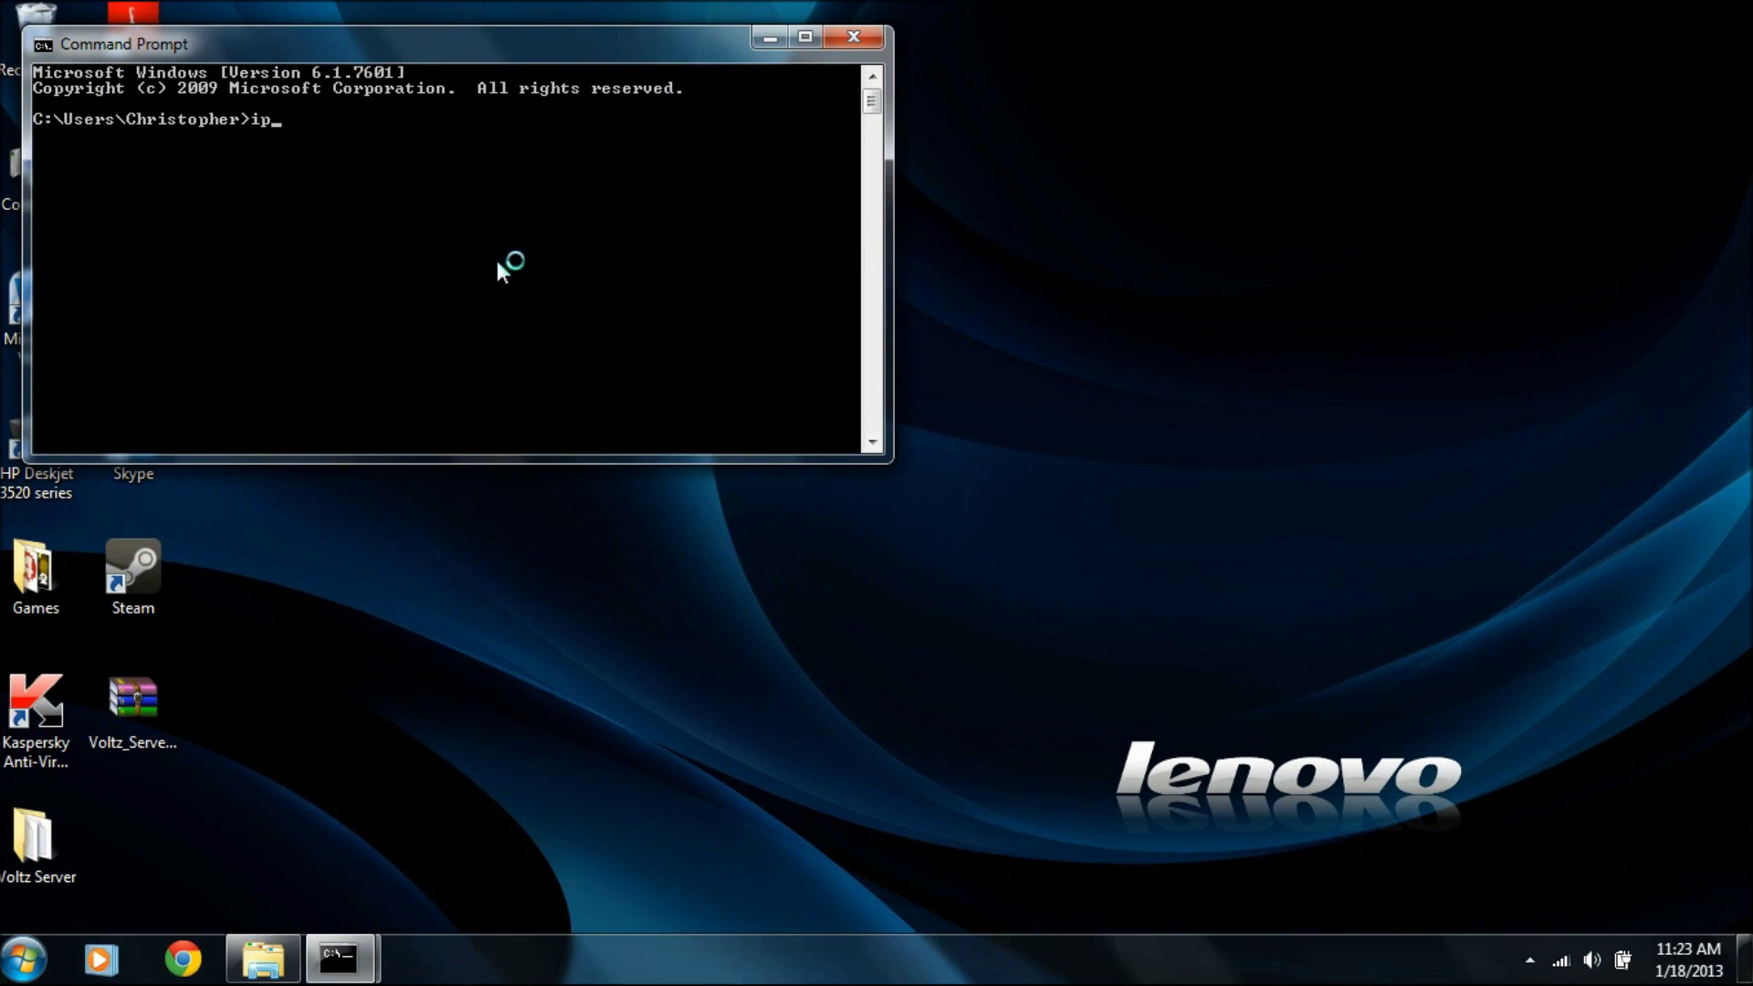
text(config)
key(Return)
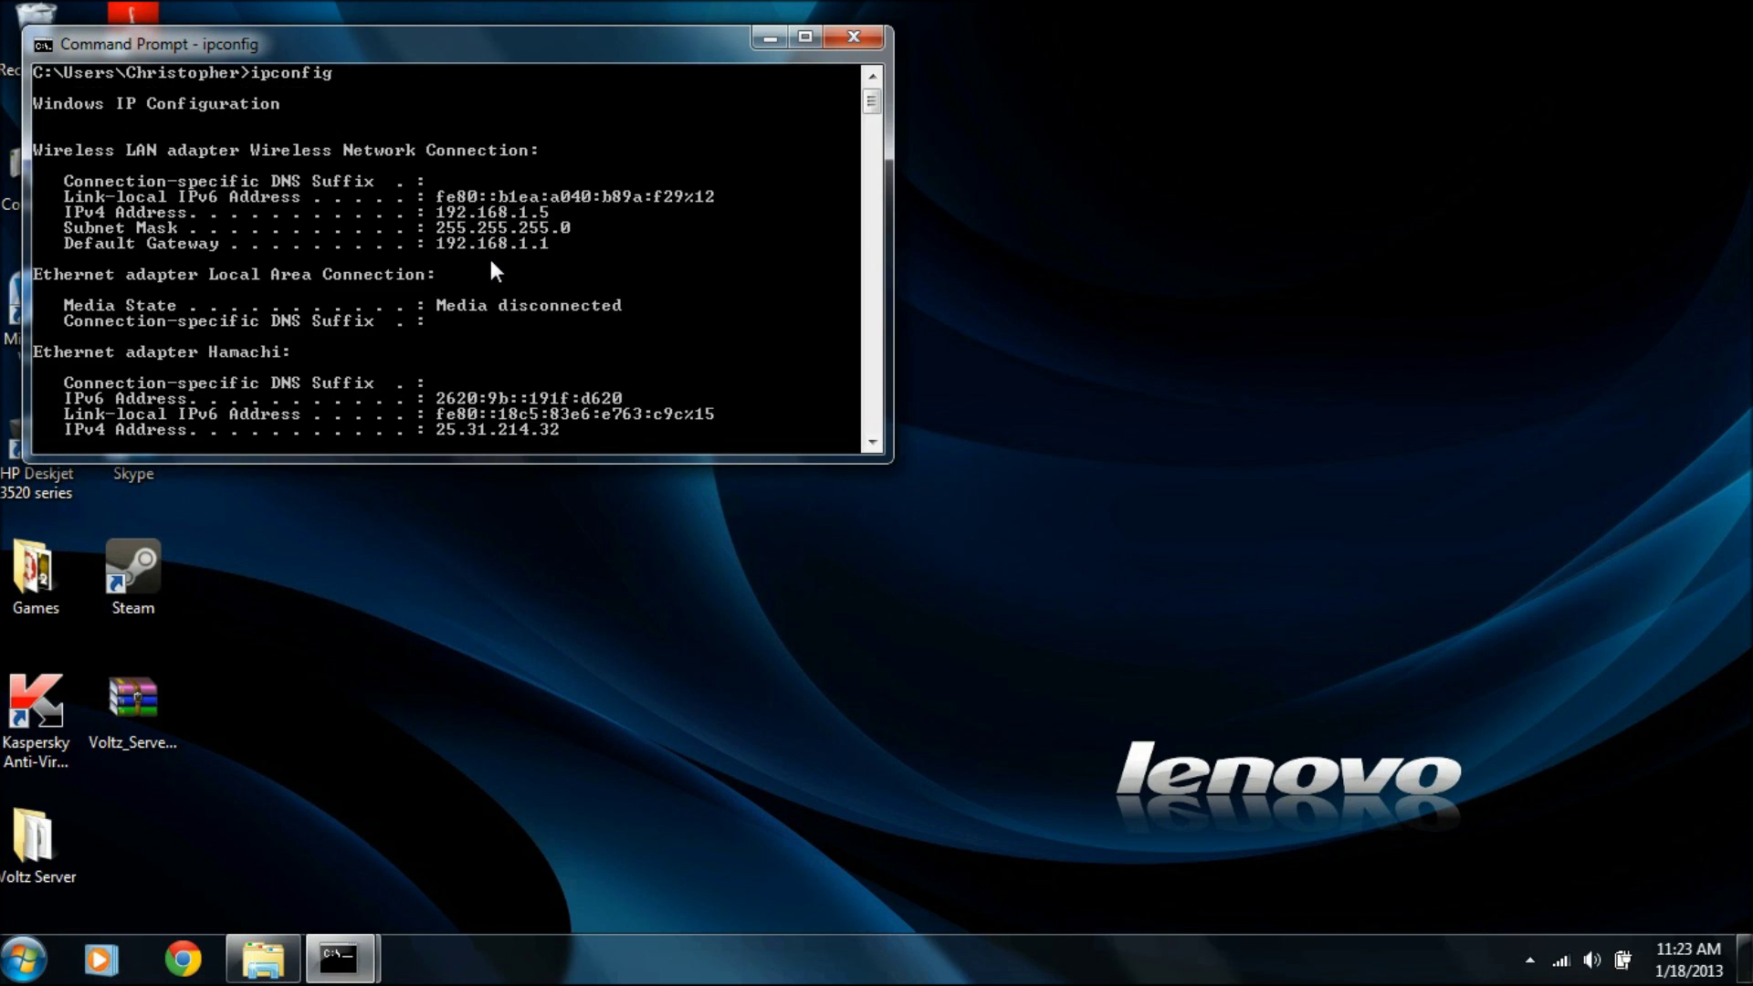
scroll(490, 259, up, 6)
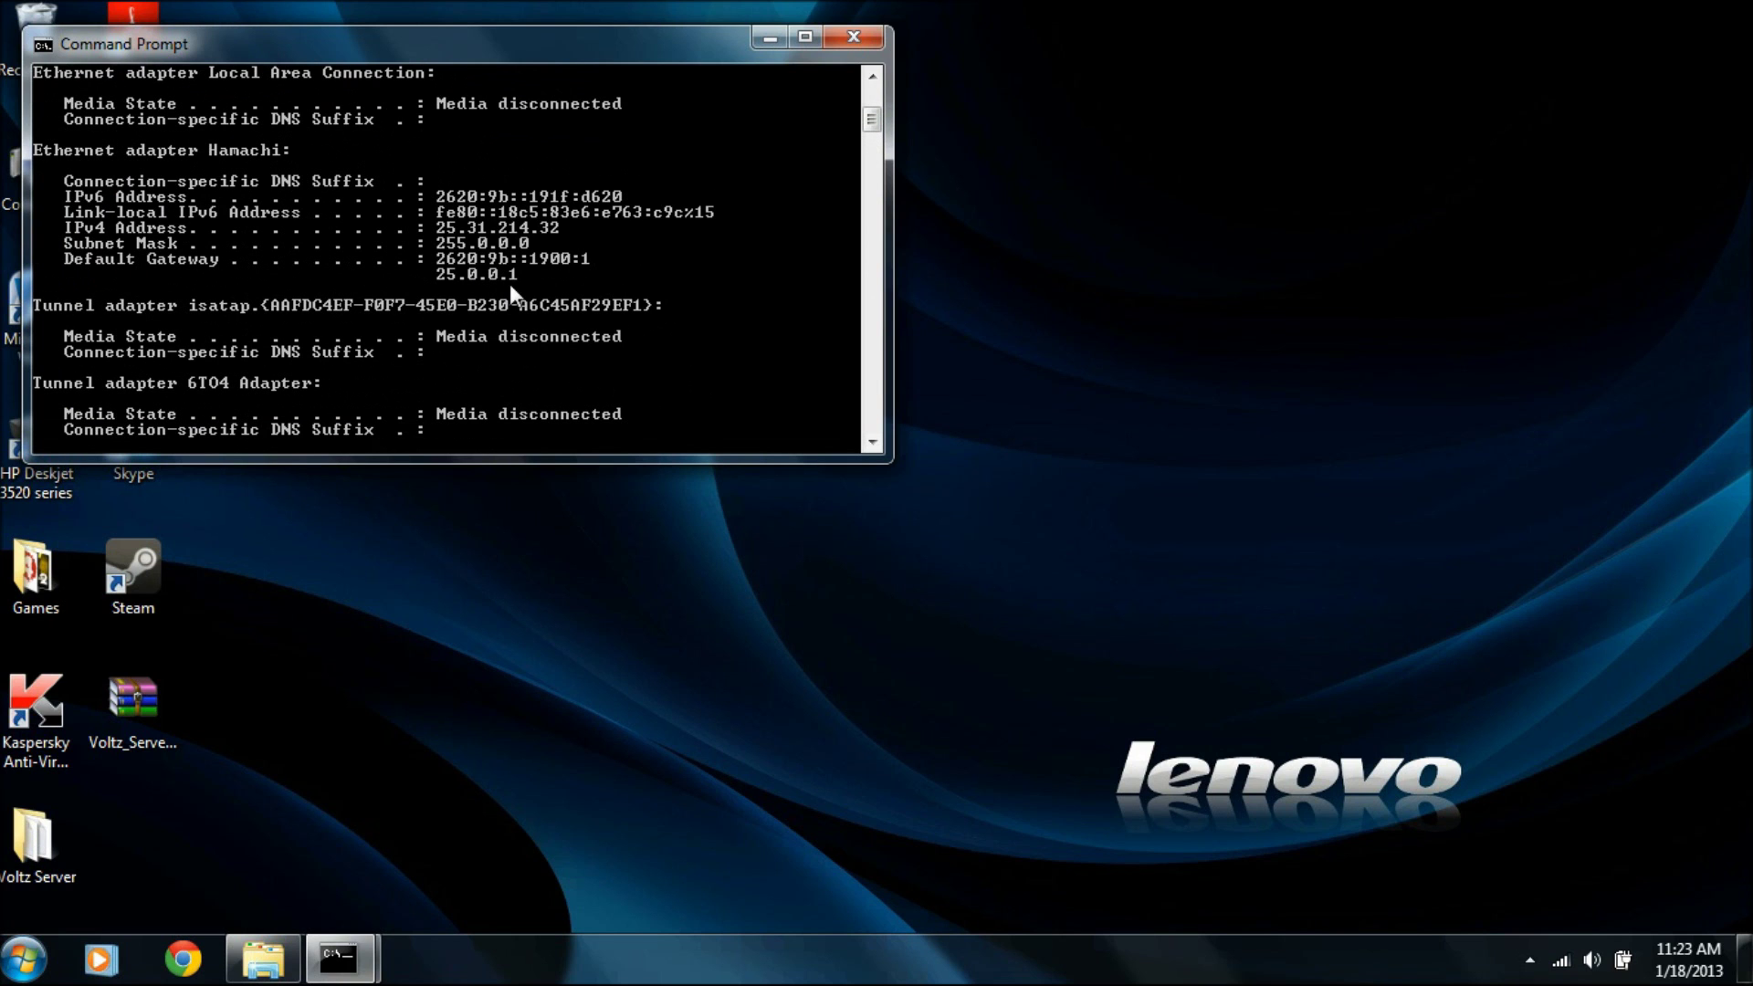
scroll(512, 285, up, 4)
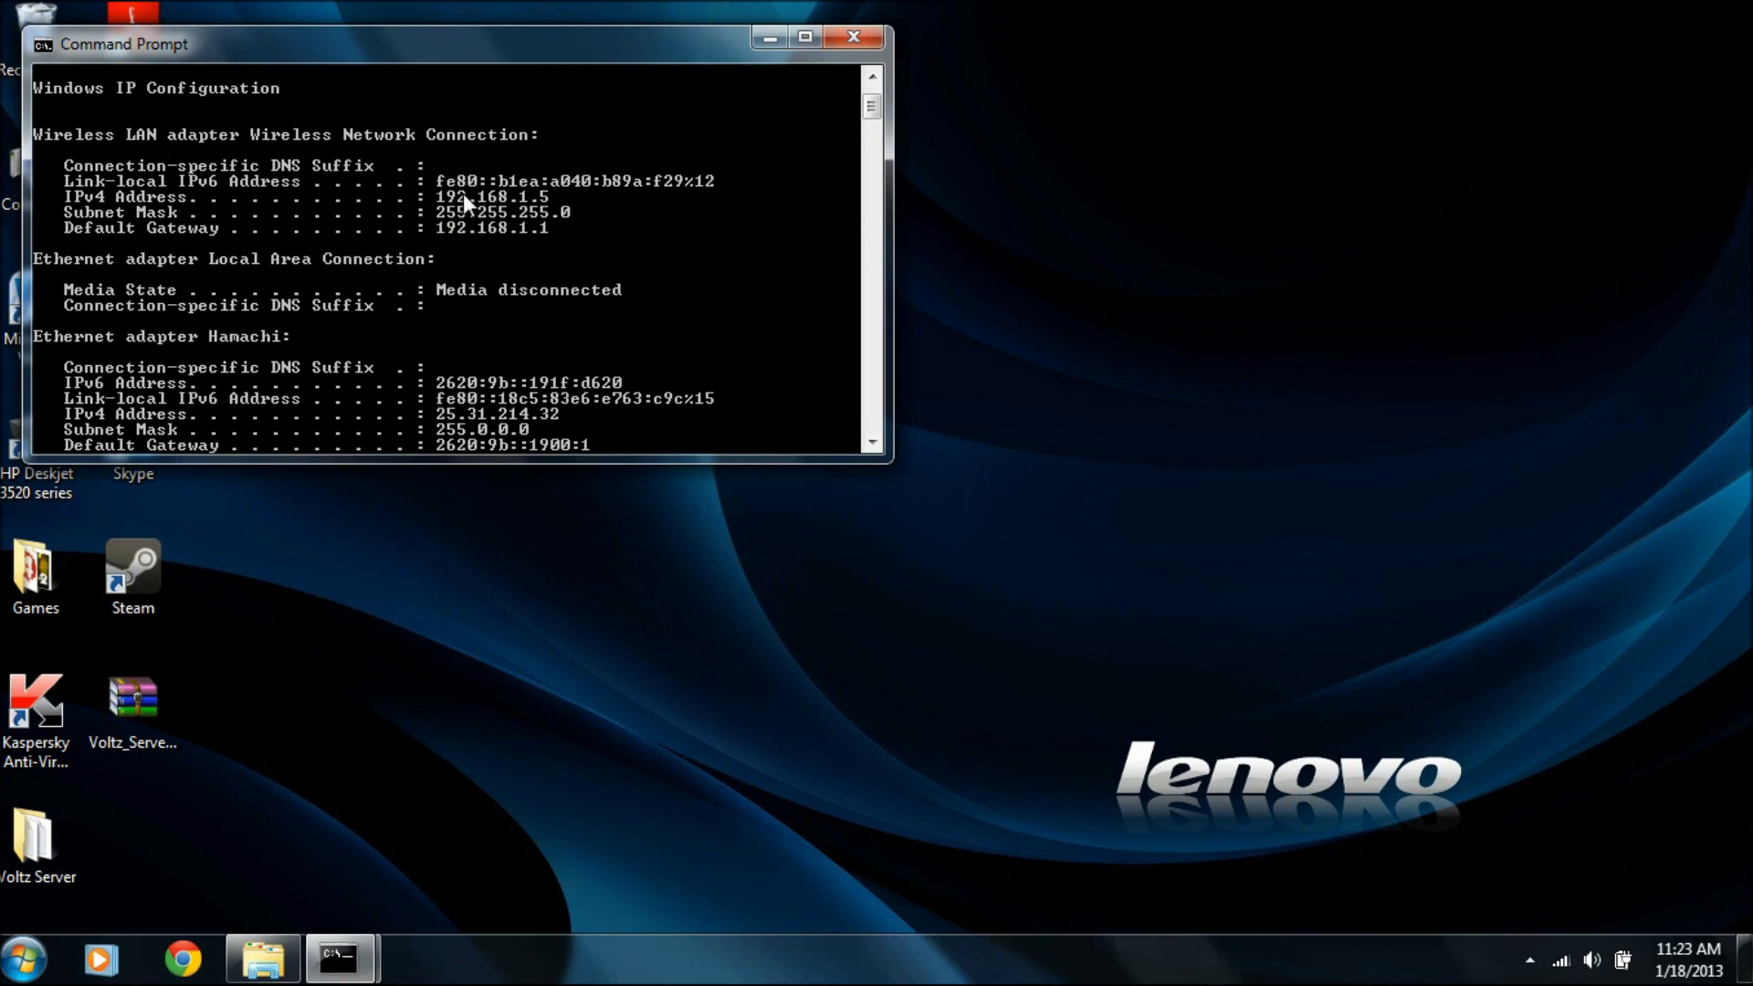
click(770, 38)
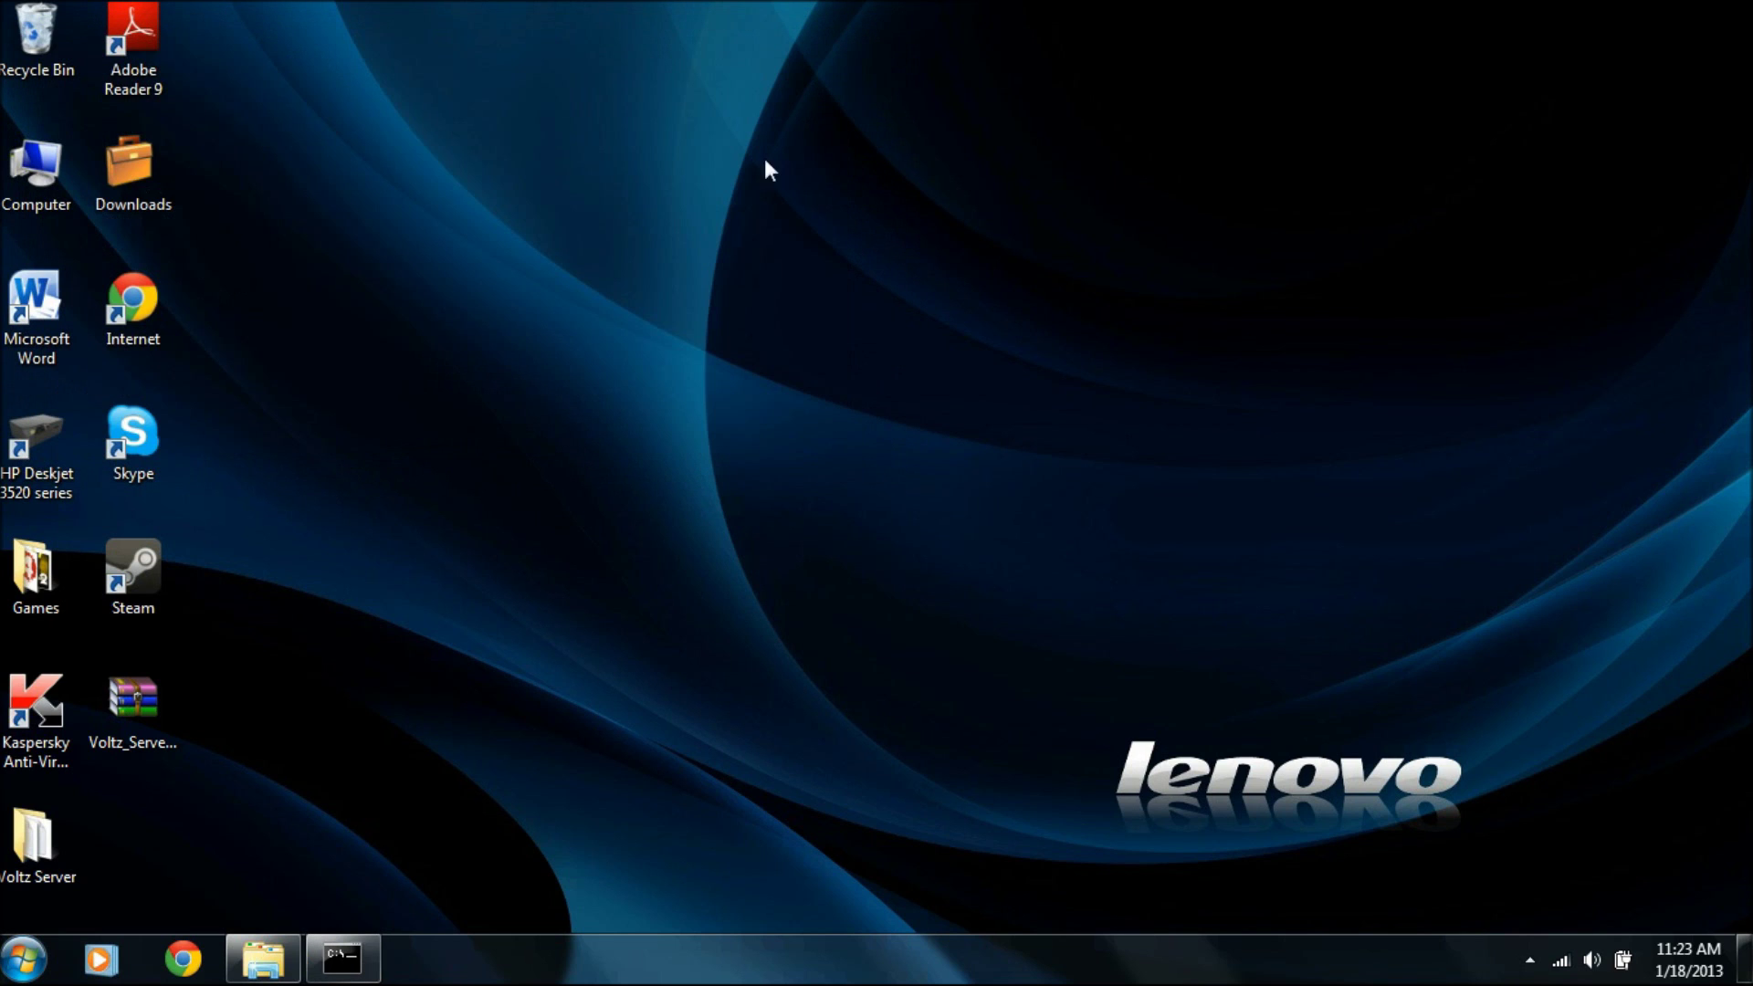
- Restore the Voltz Server folder and the server console, check the spawn area preparation progress, and minimize the console
click(294, 967)
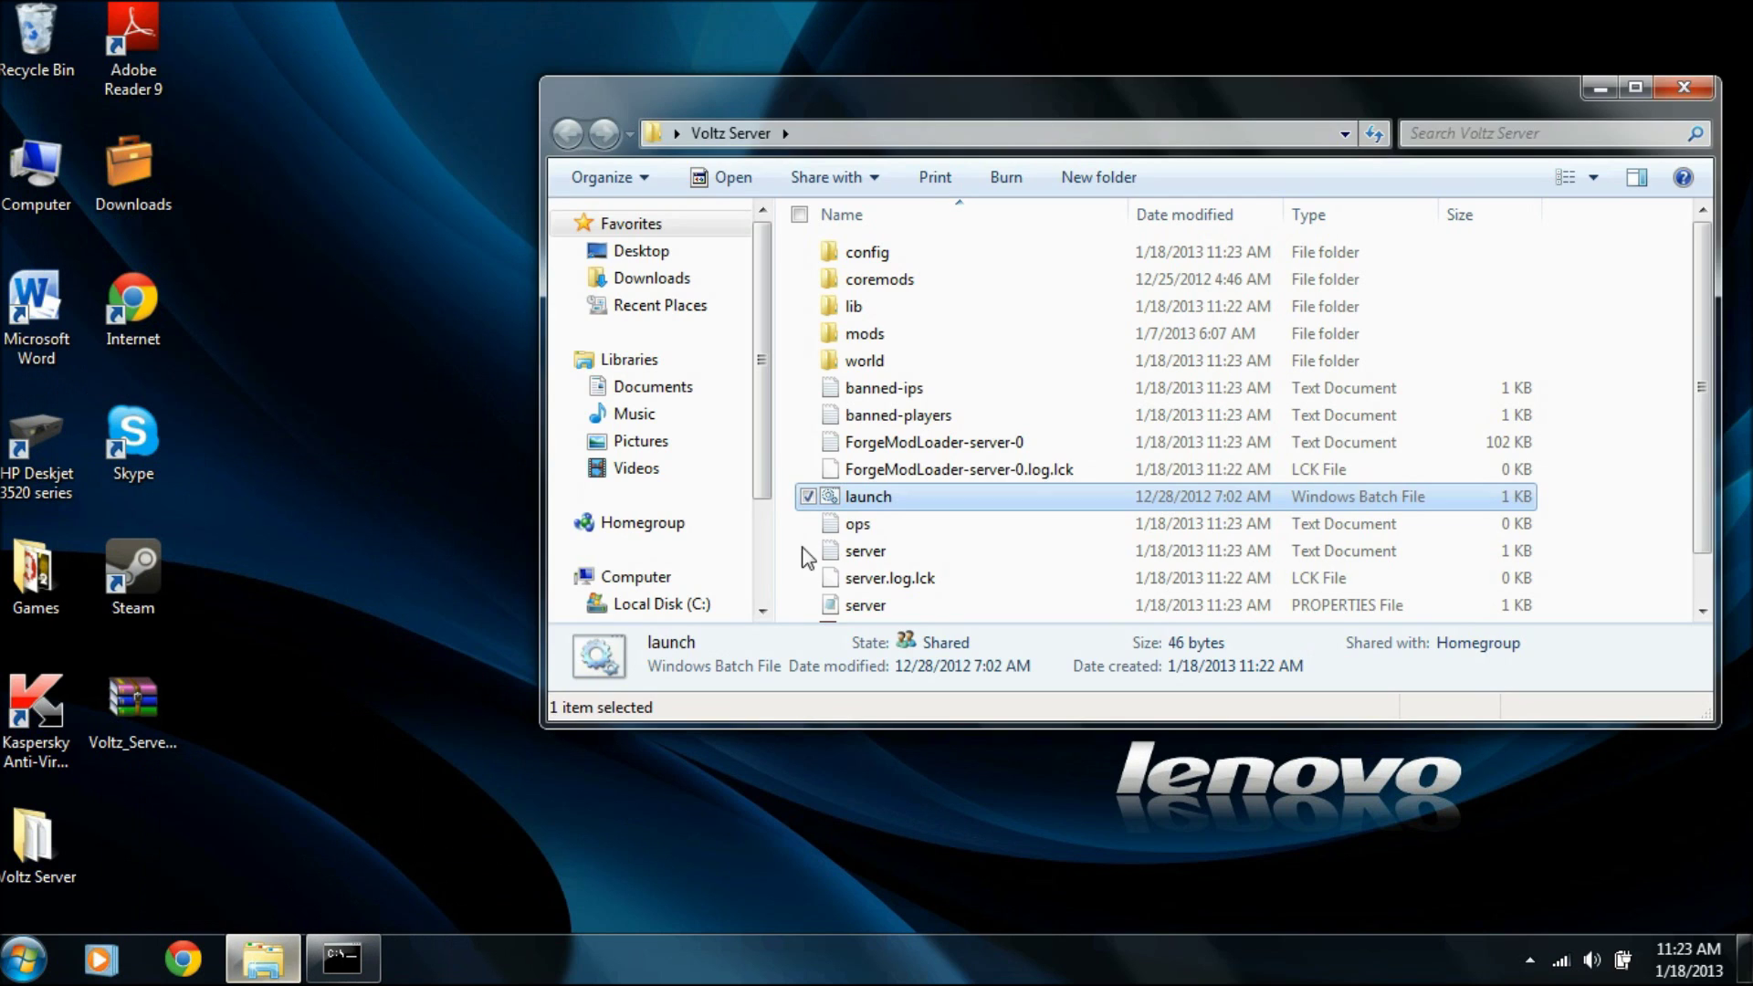
click(343, 977)
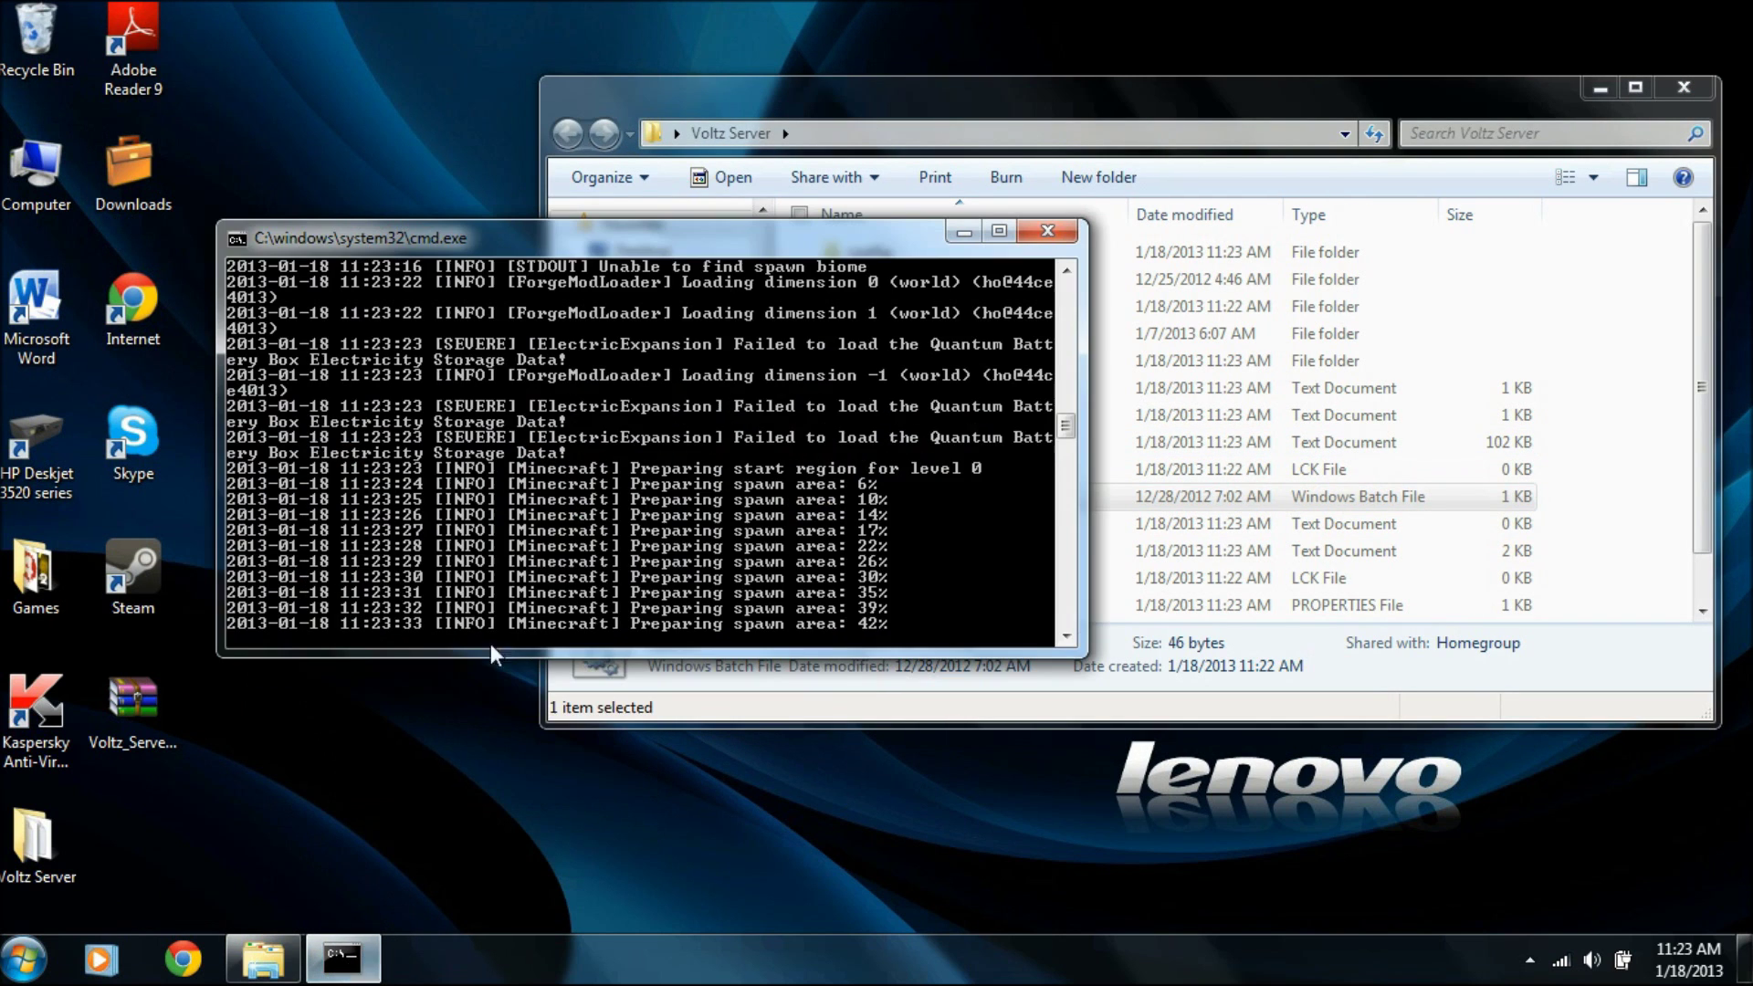
scroll(546, 578, up, 2)
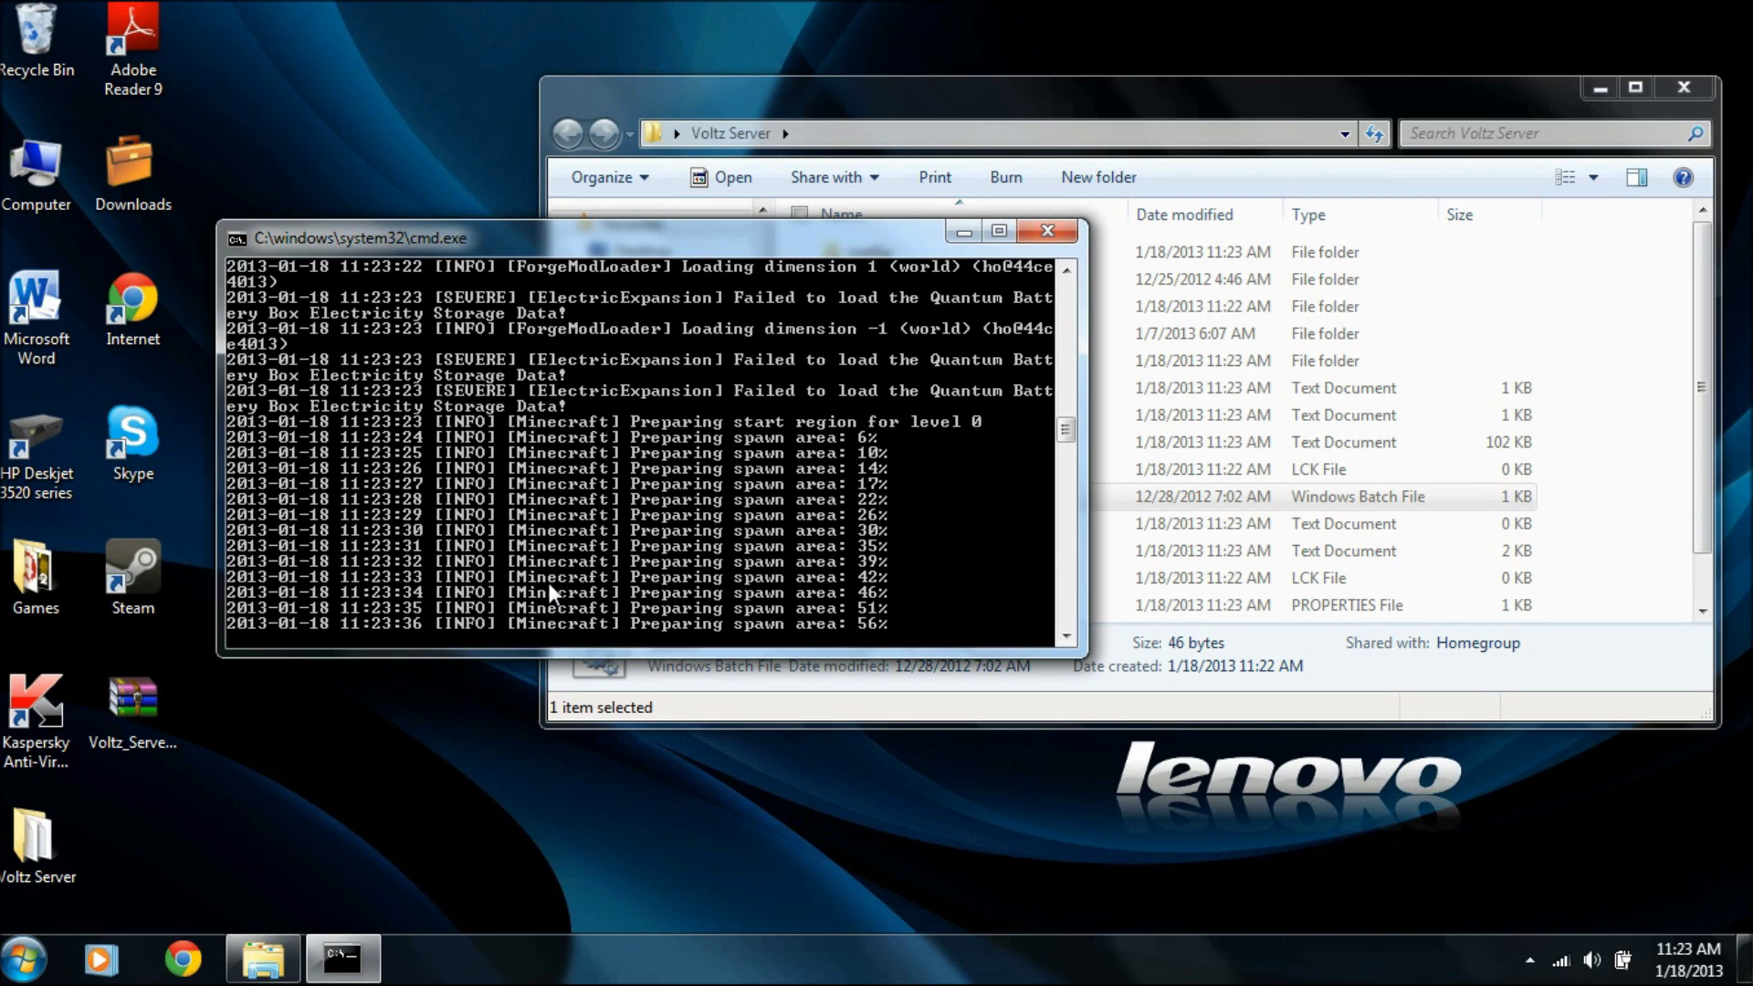
scroll(549, 583, down, 1)
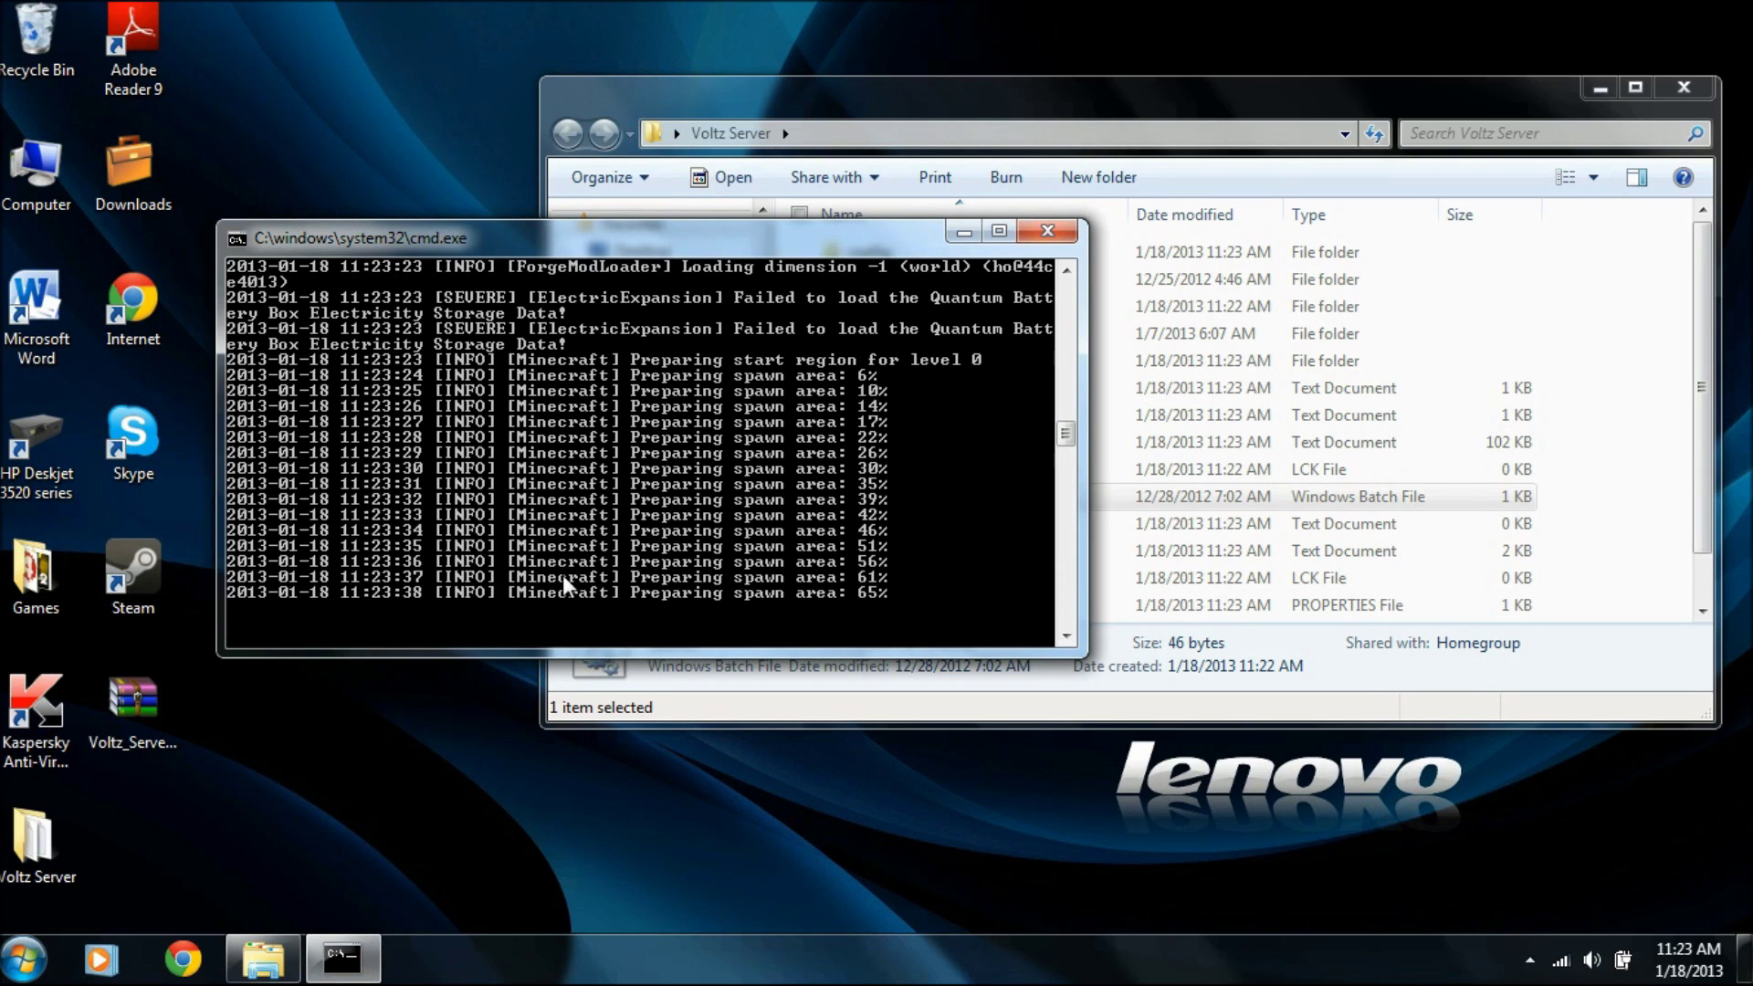
scroll(562, 573, down, 1)
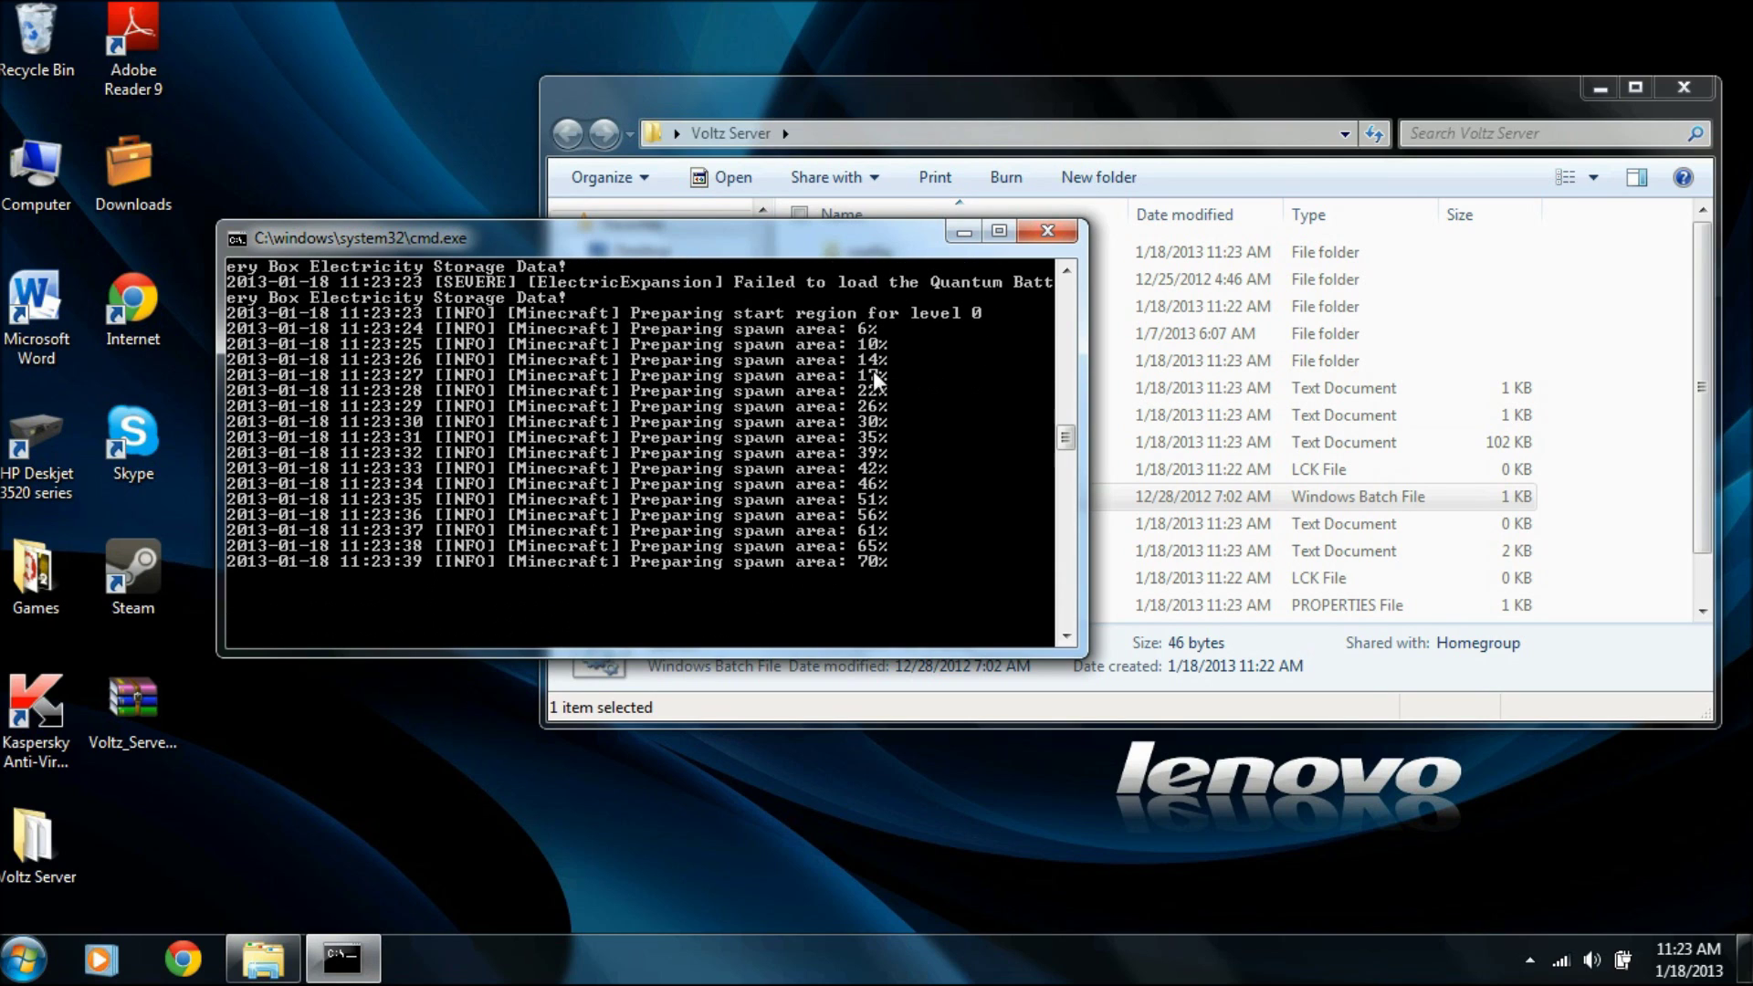
click(1031, 233)
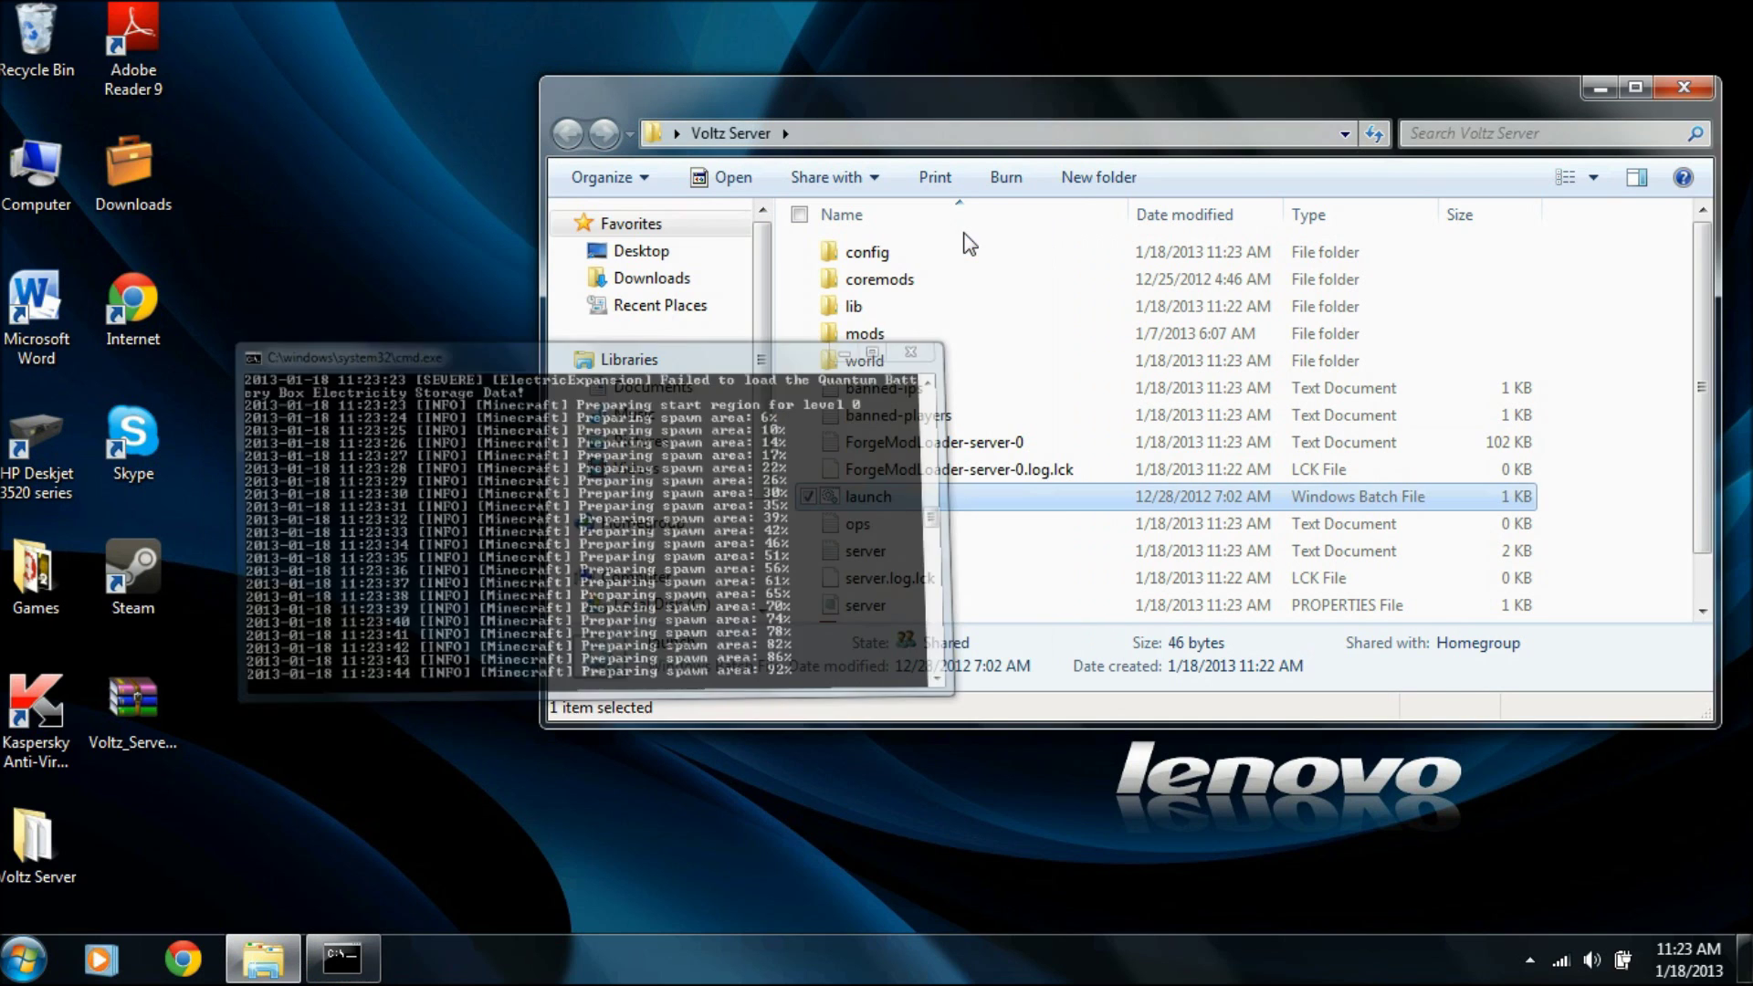
- Open the server PROPERTIES file from the Voltz Server folder, review its settings in full view, and close it
scroll(931, 365, down, 1)
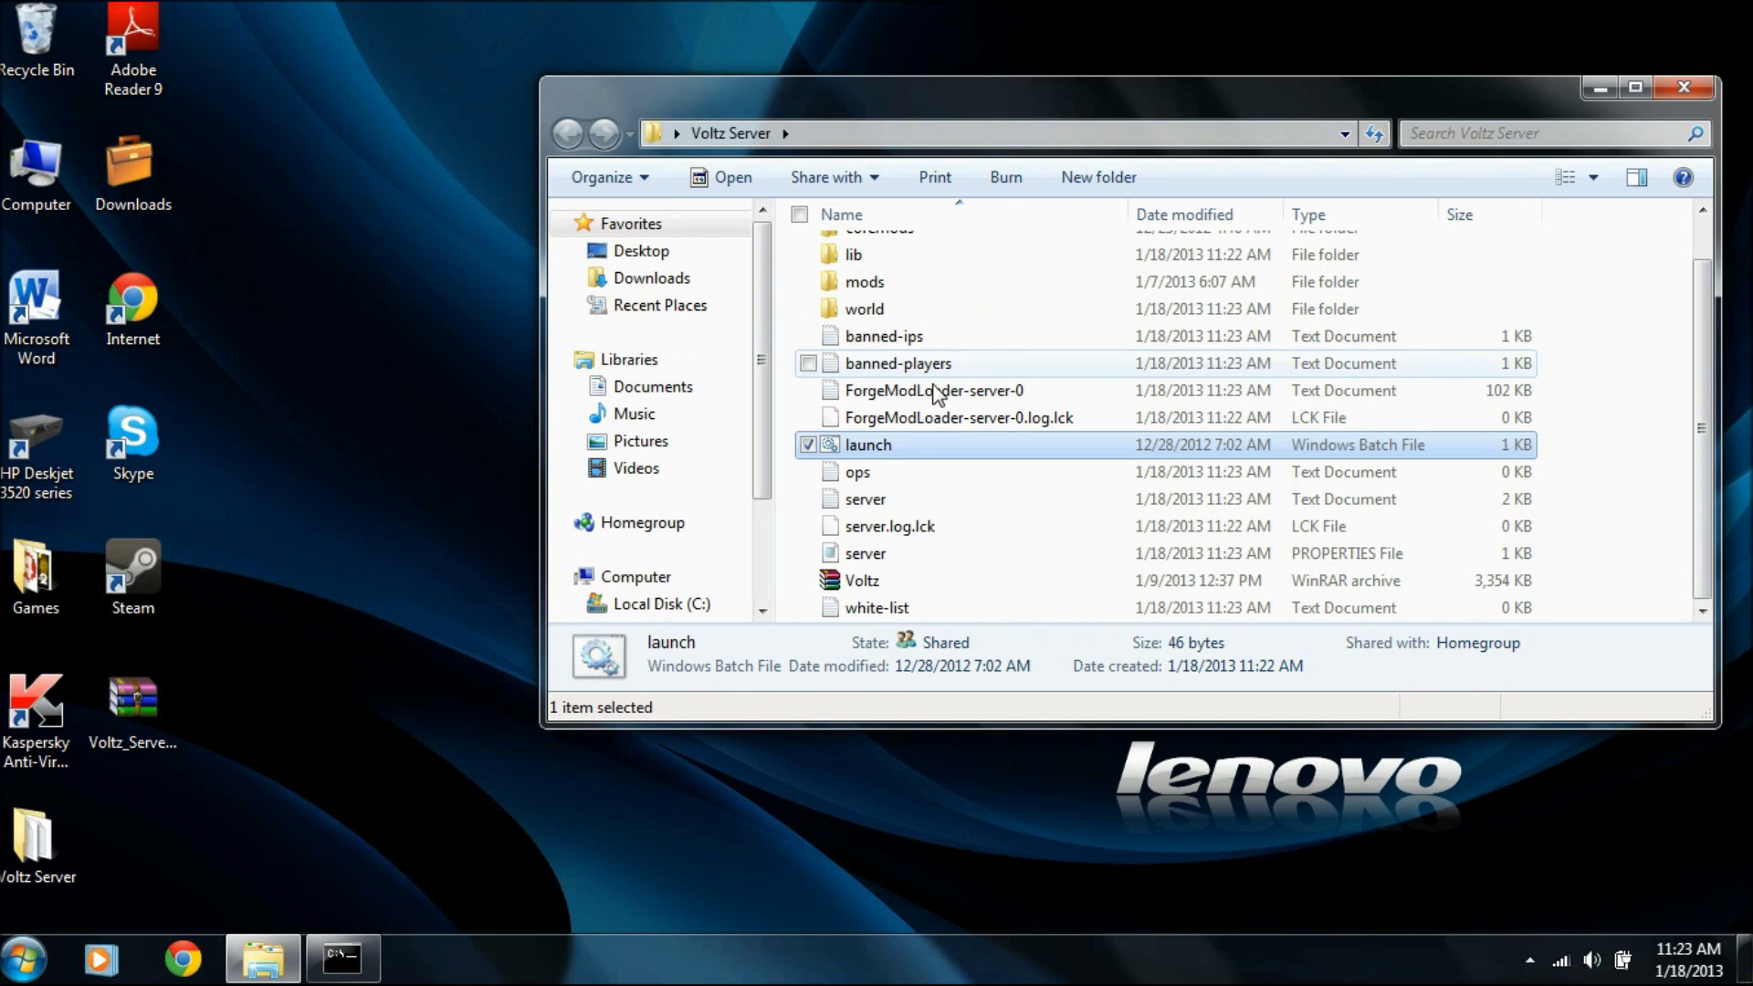
click(1000, 555)
double_click(995, 550)
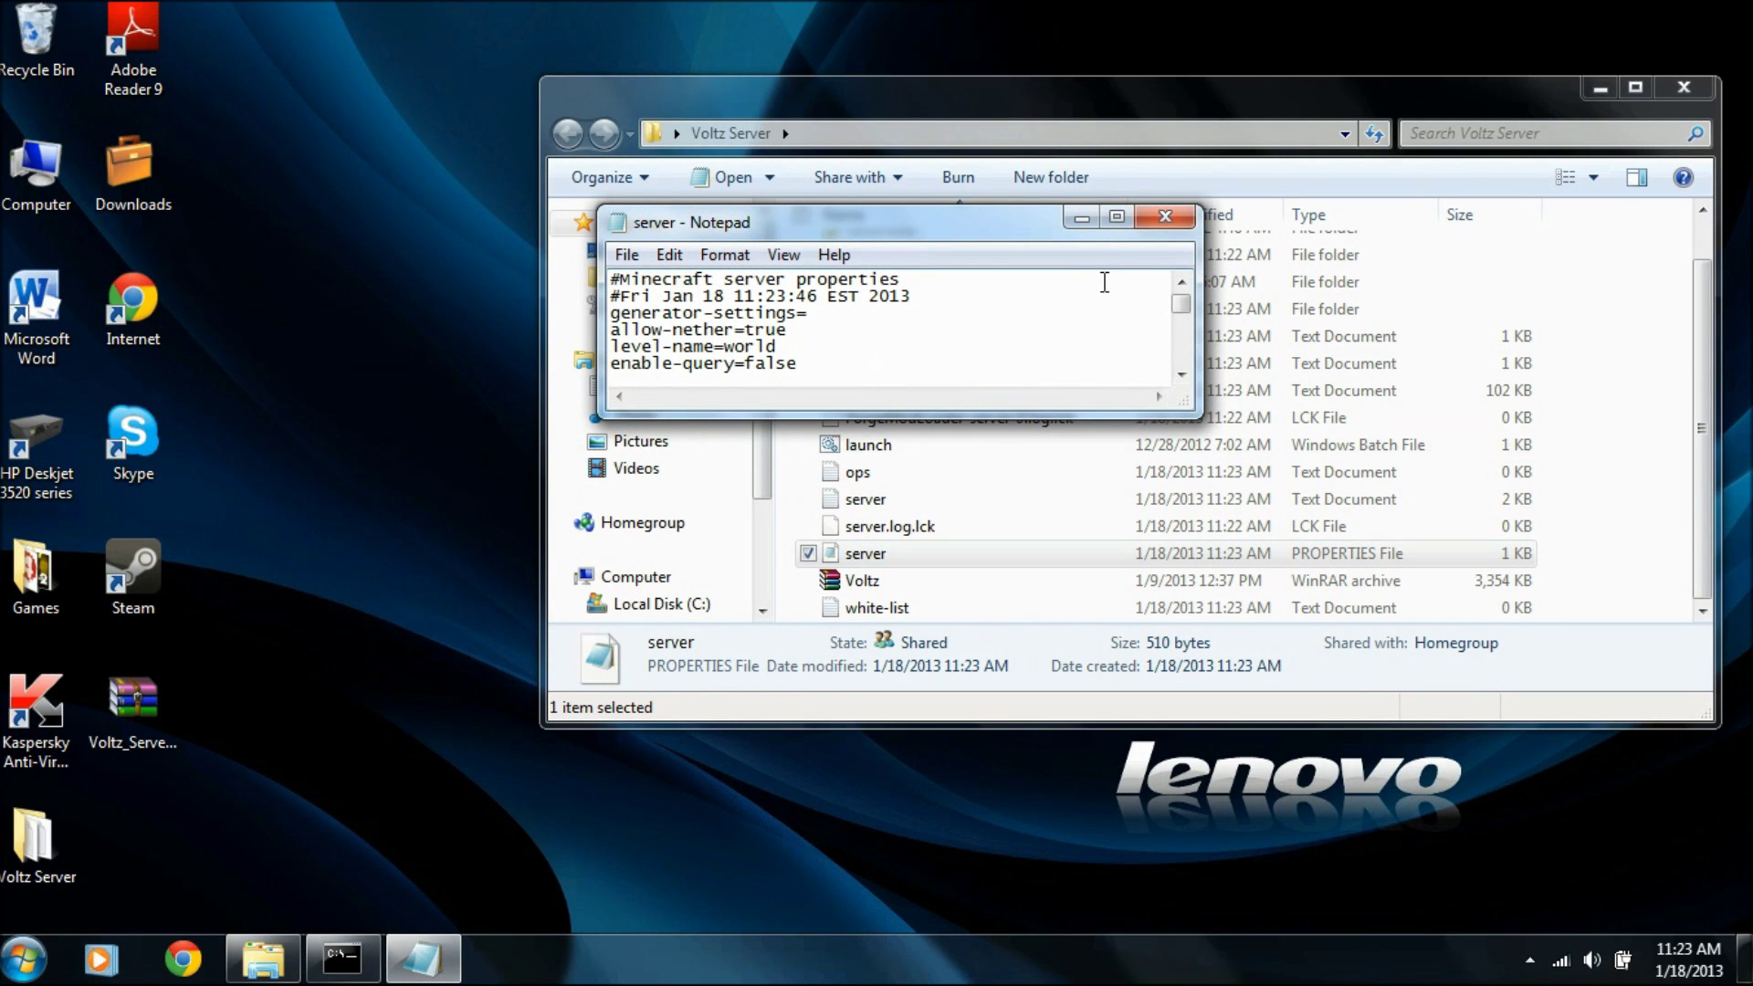
click(1118, 217)
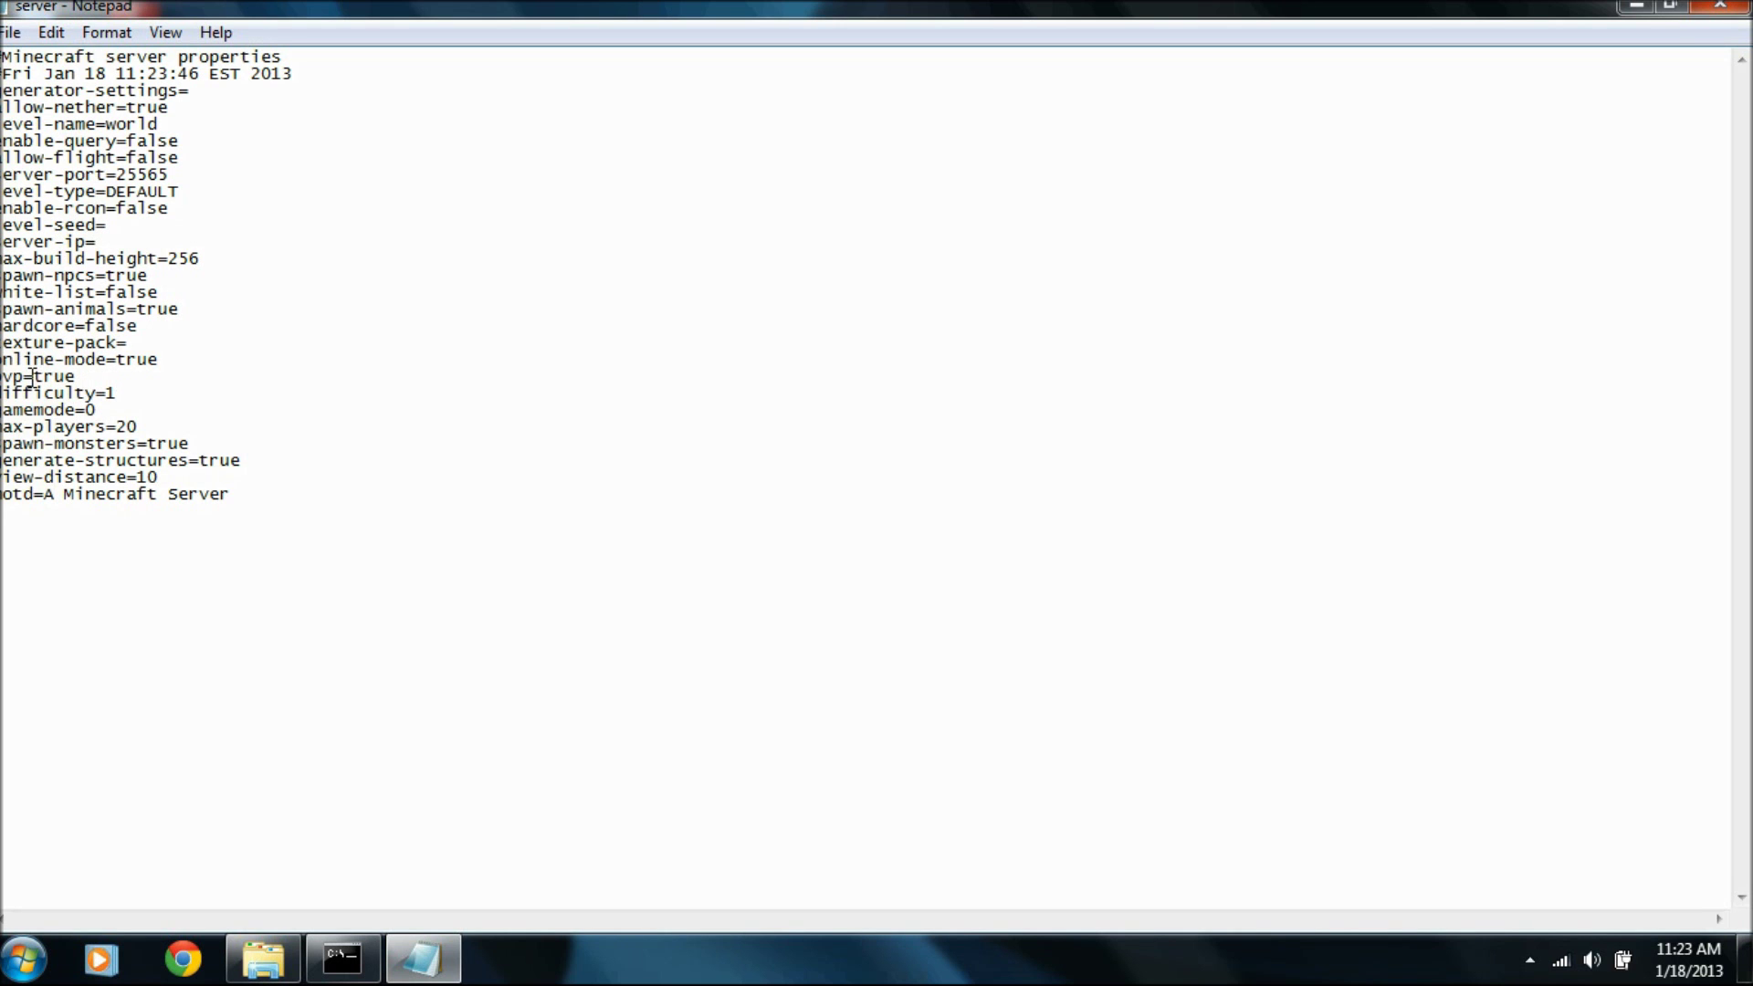
click(1720, 6)
- Open the ops text document, enter the operator's player name, and save the file
click(864, 500)
double_click(856, 472)
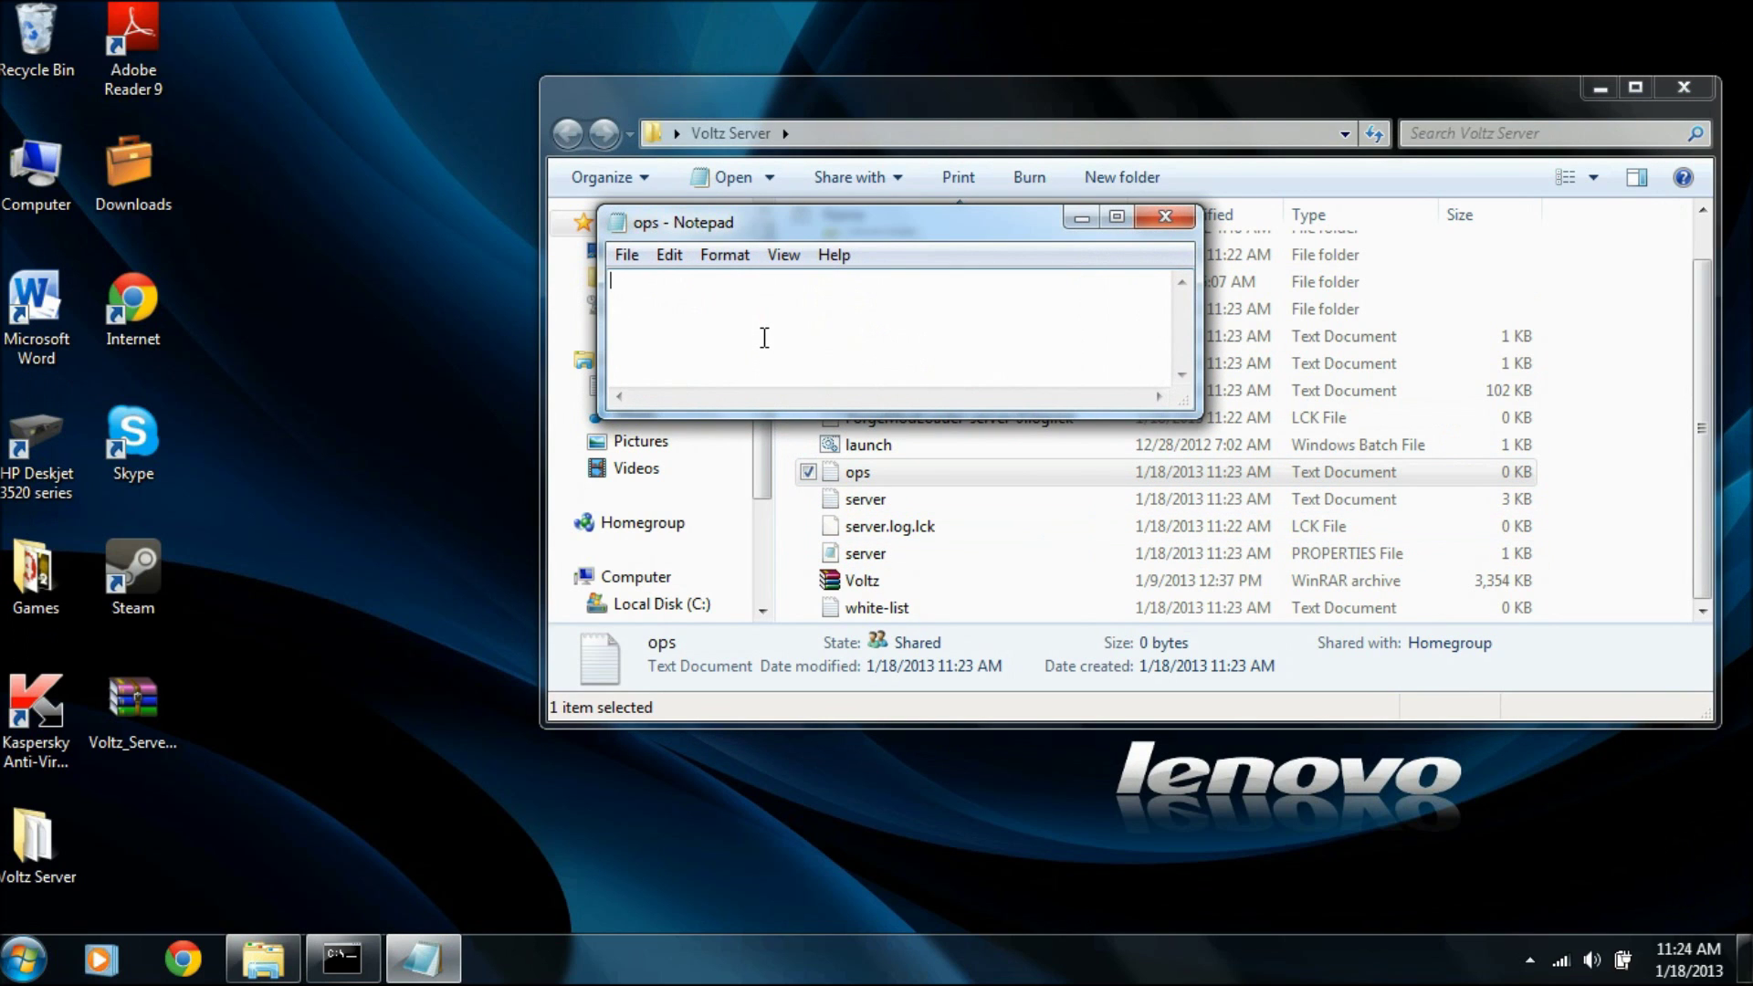
text(Cleverity)
click(627, 255)
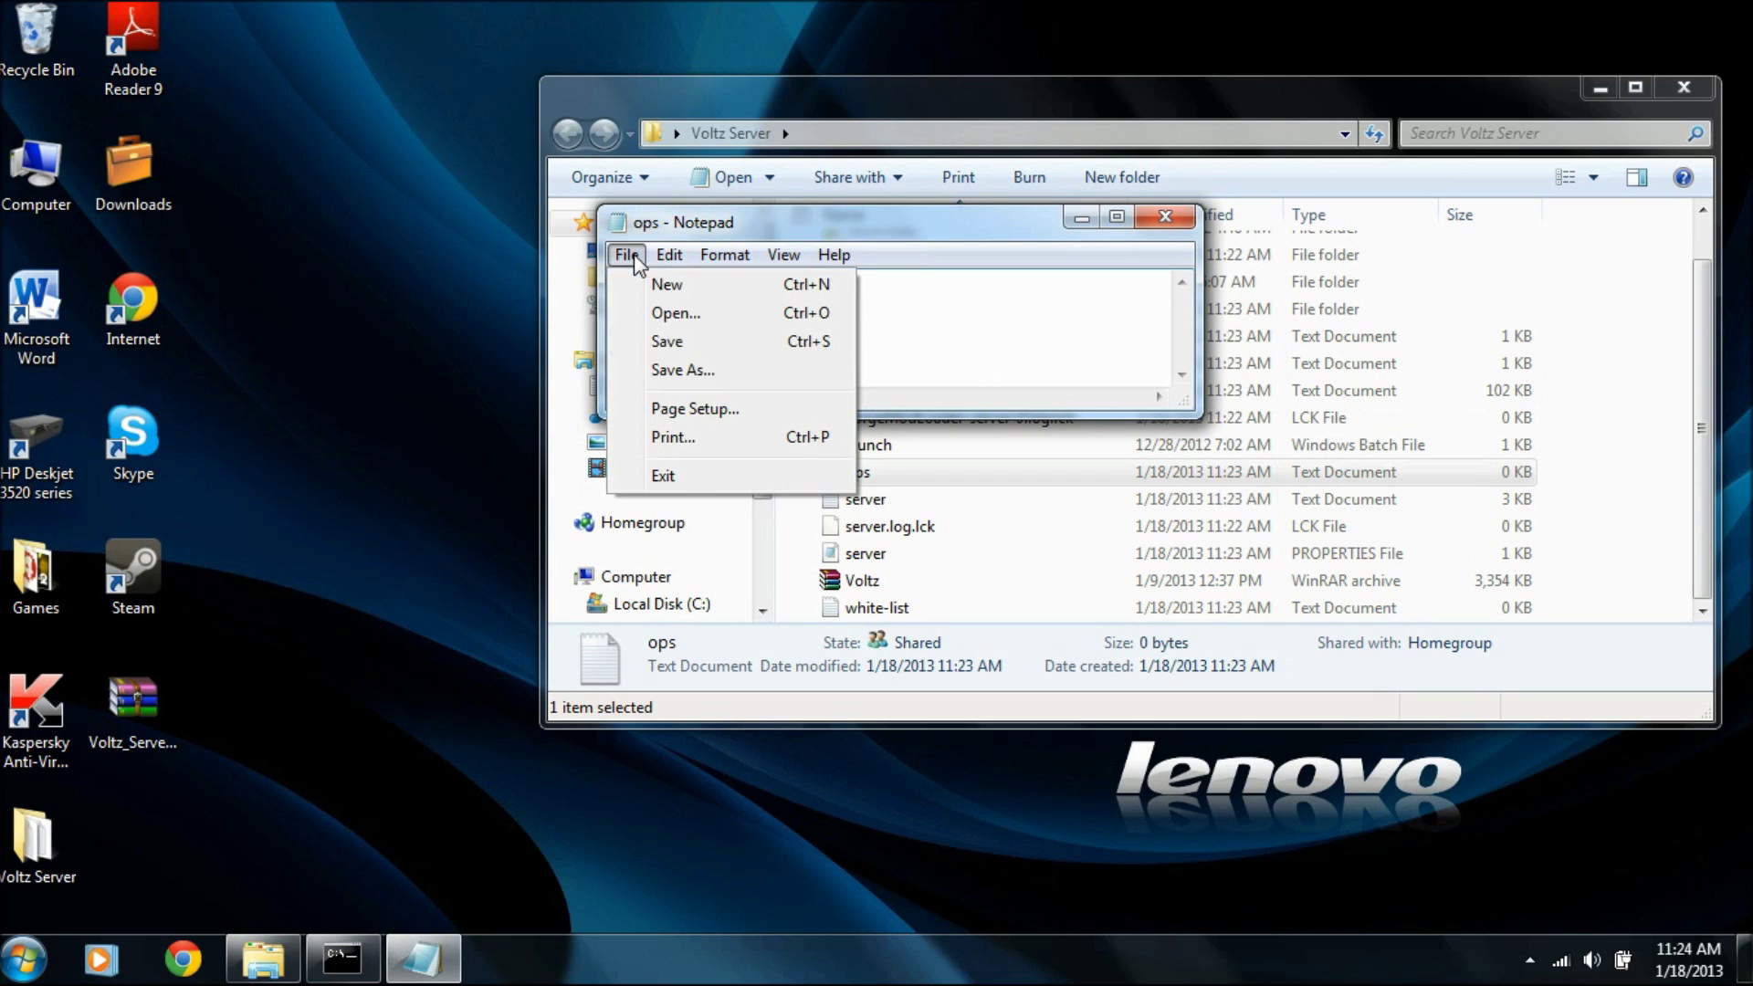
click(666, 340)
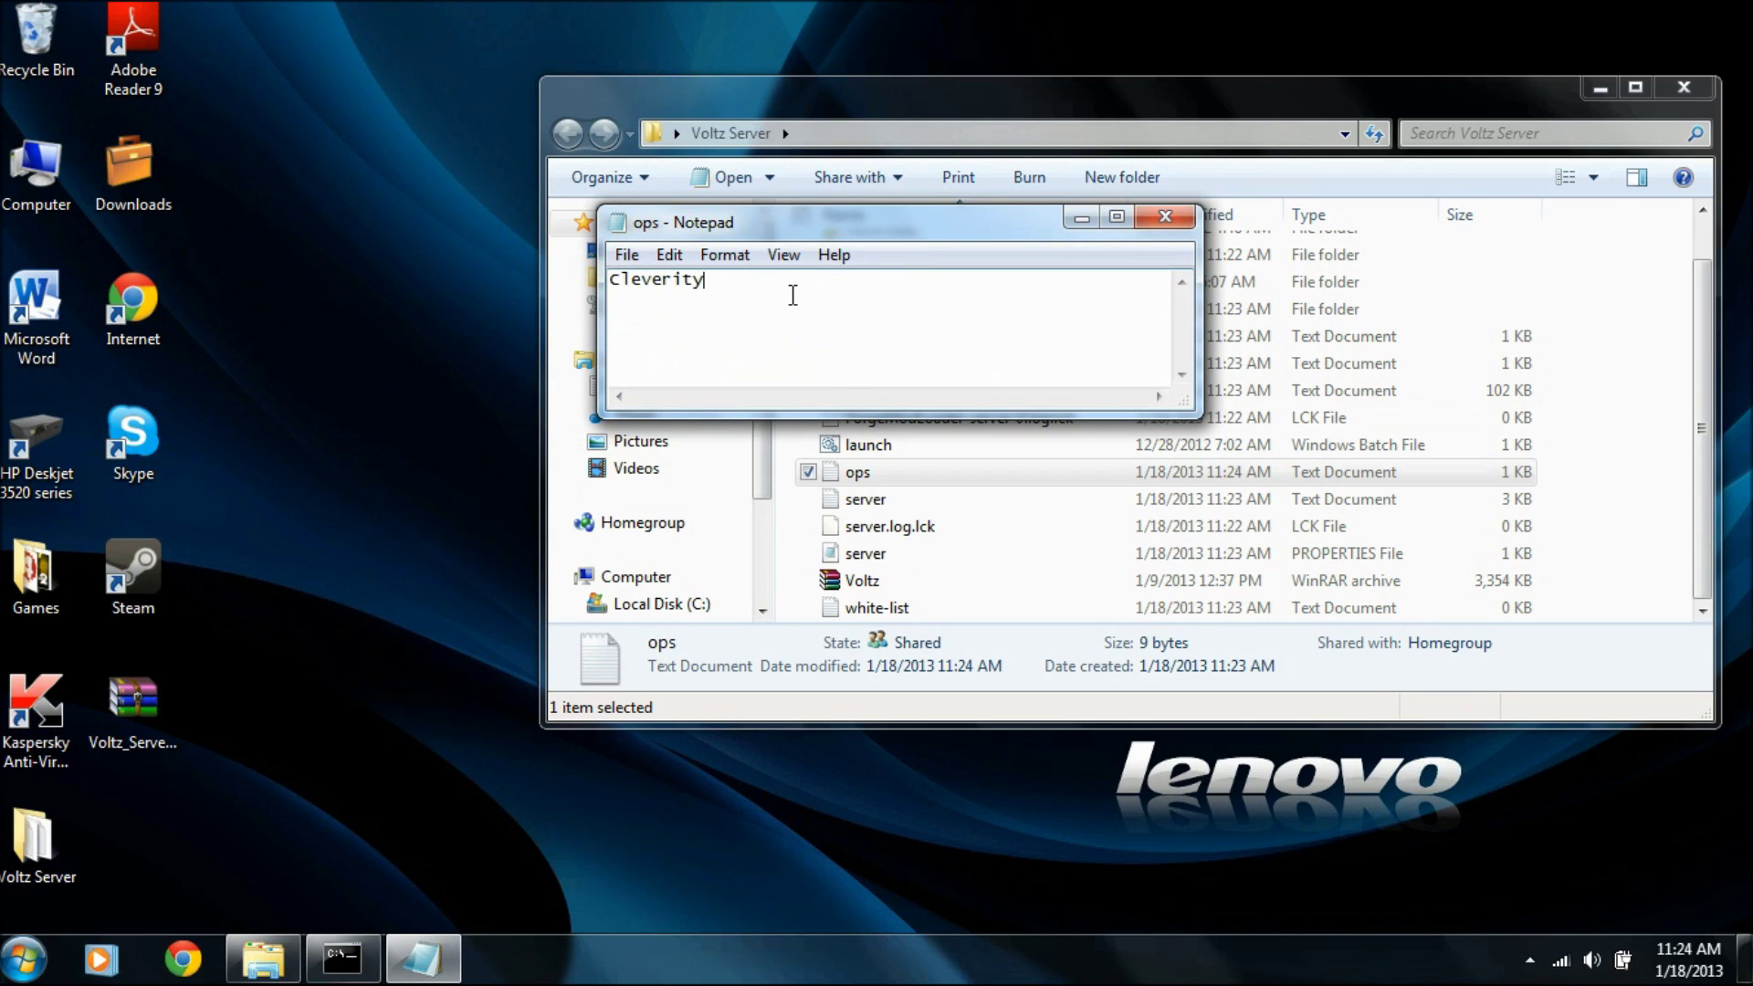
- Delete the player name from the ops document, save the empty file, and close it
key(ctrl+a)
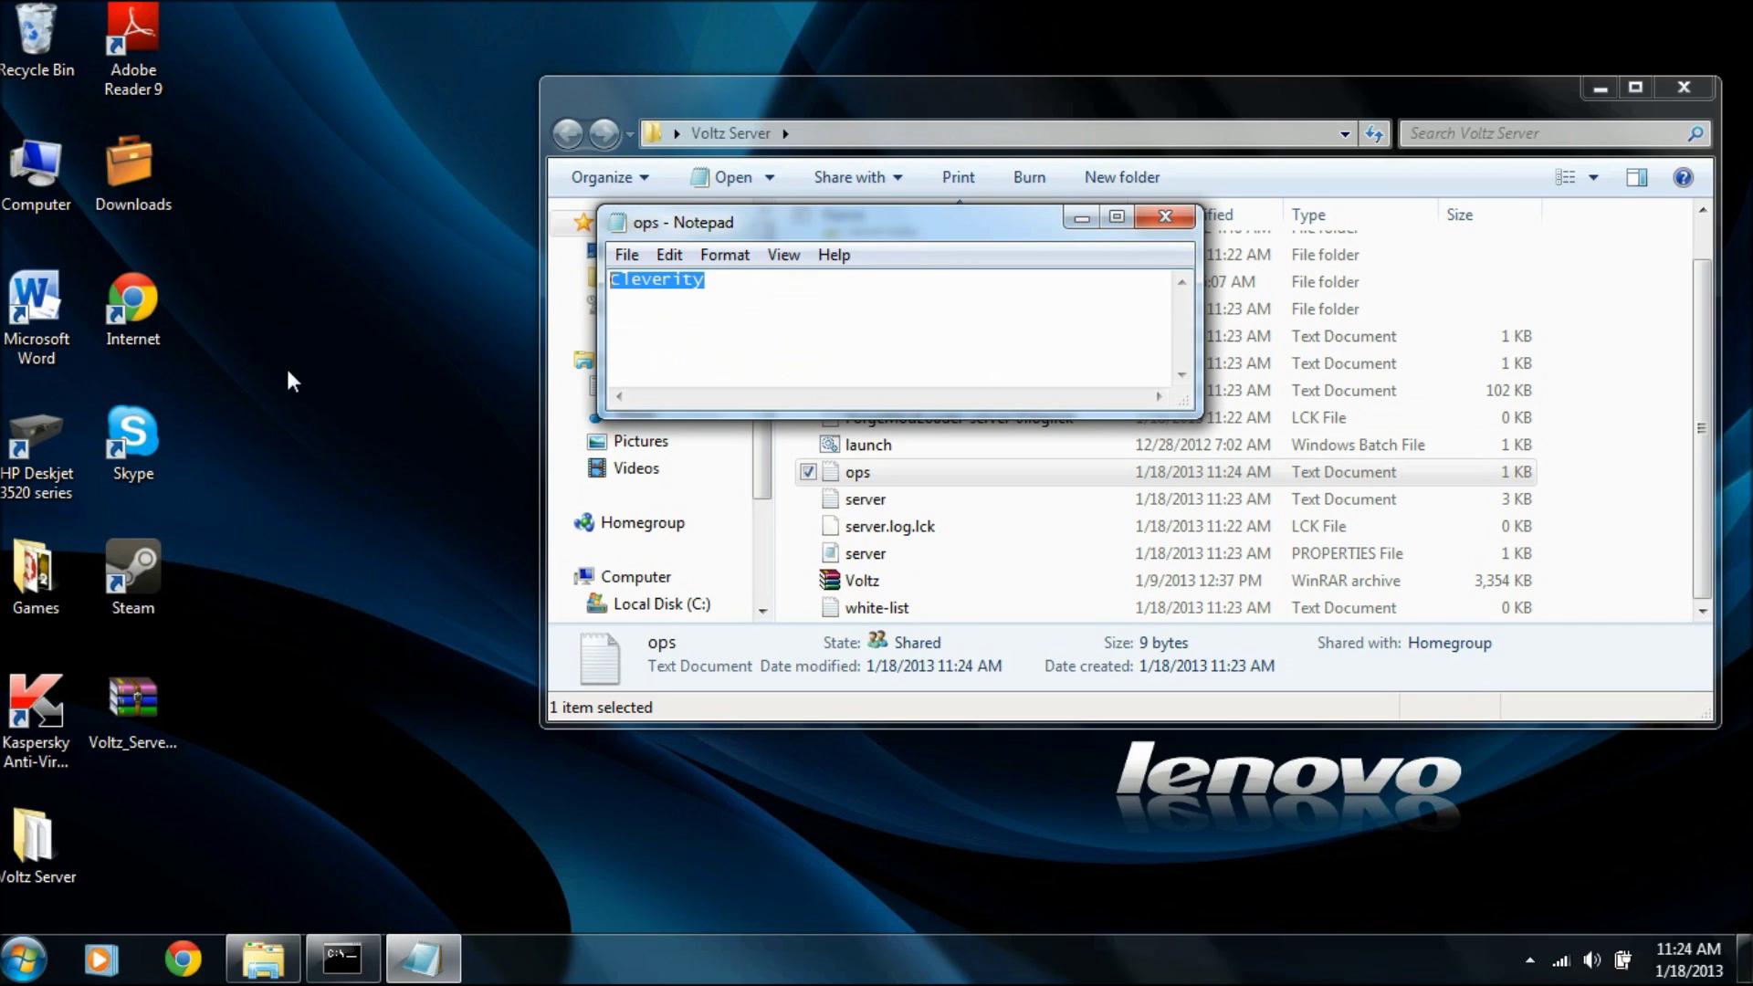
key(BackSpace)
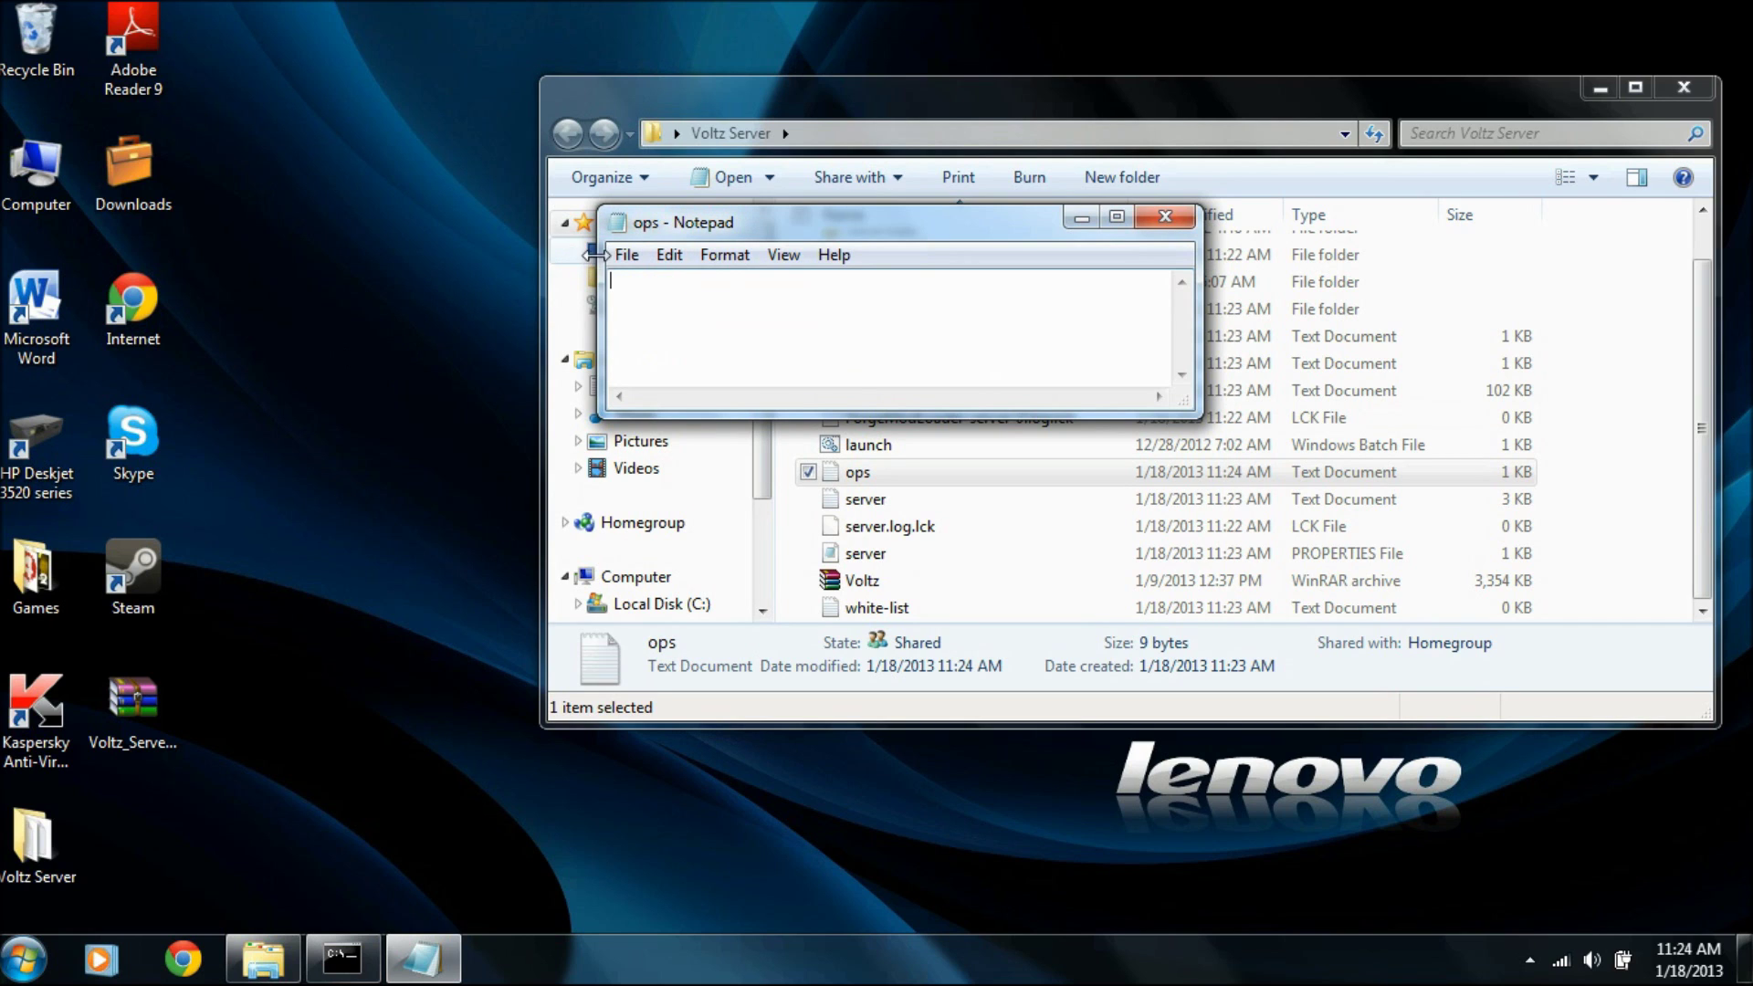
click(626, 255)
click(697, 343)
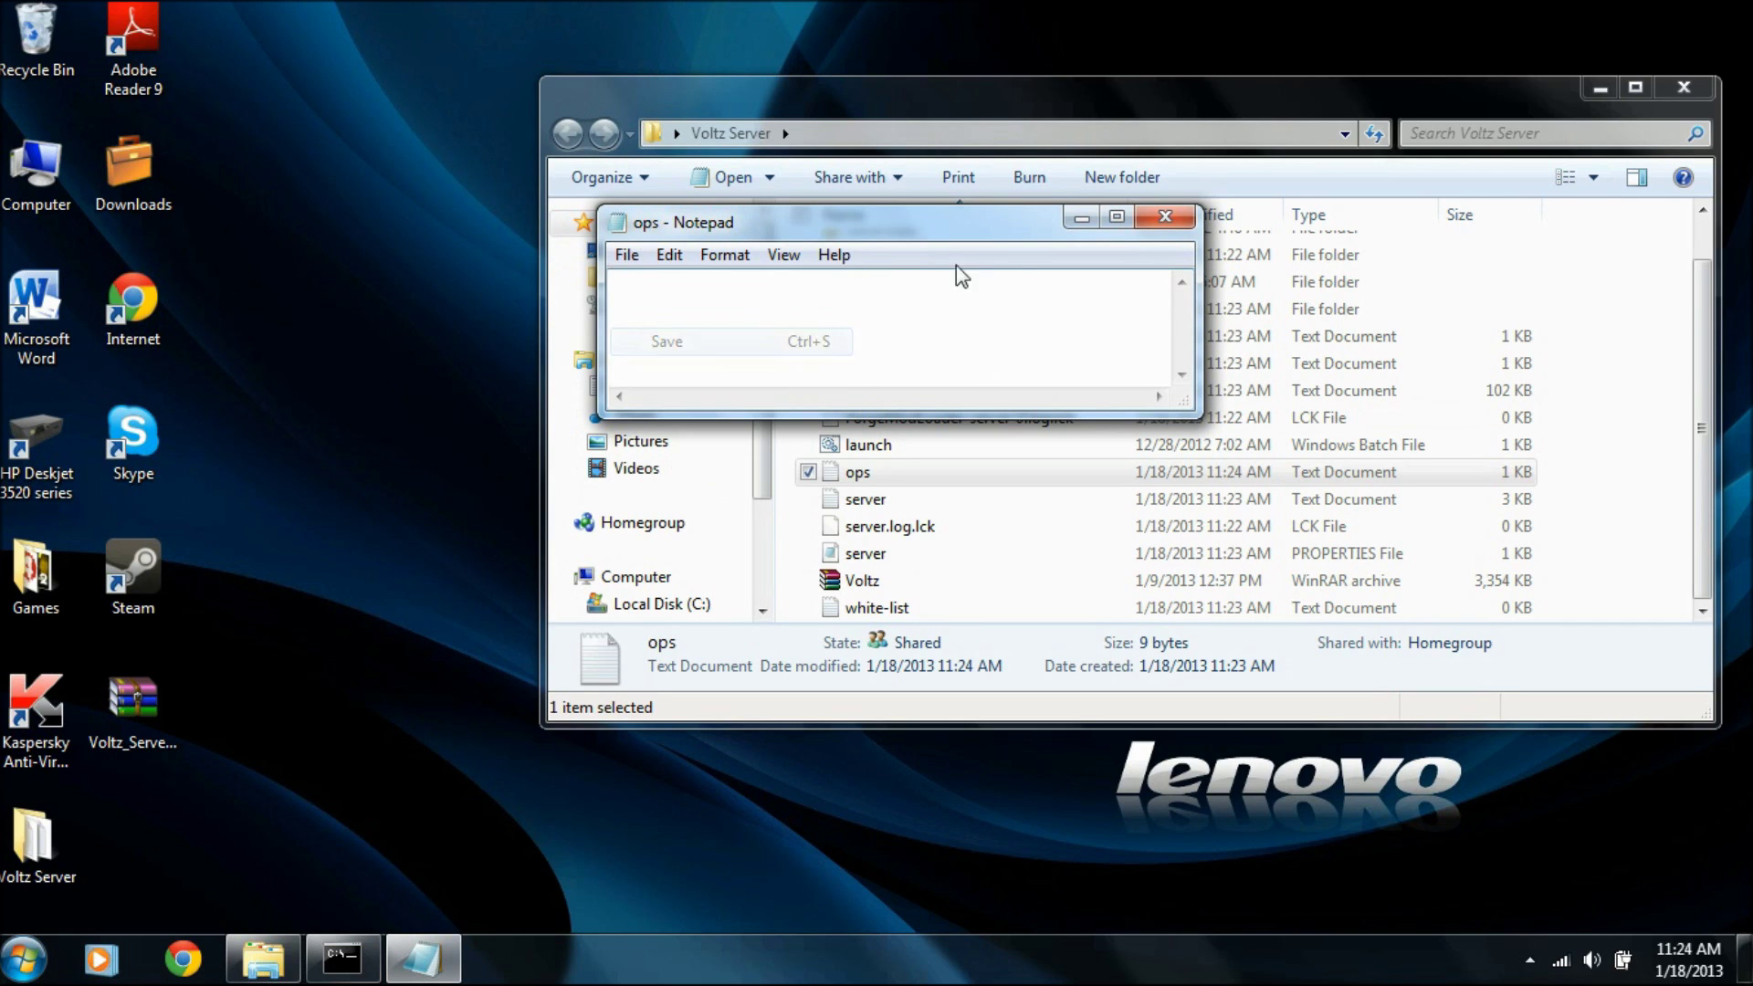
click(1165, 216)
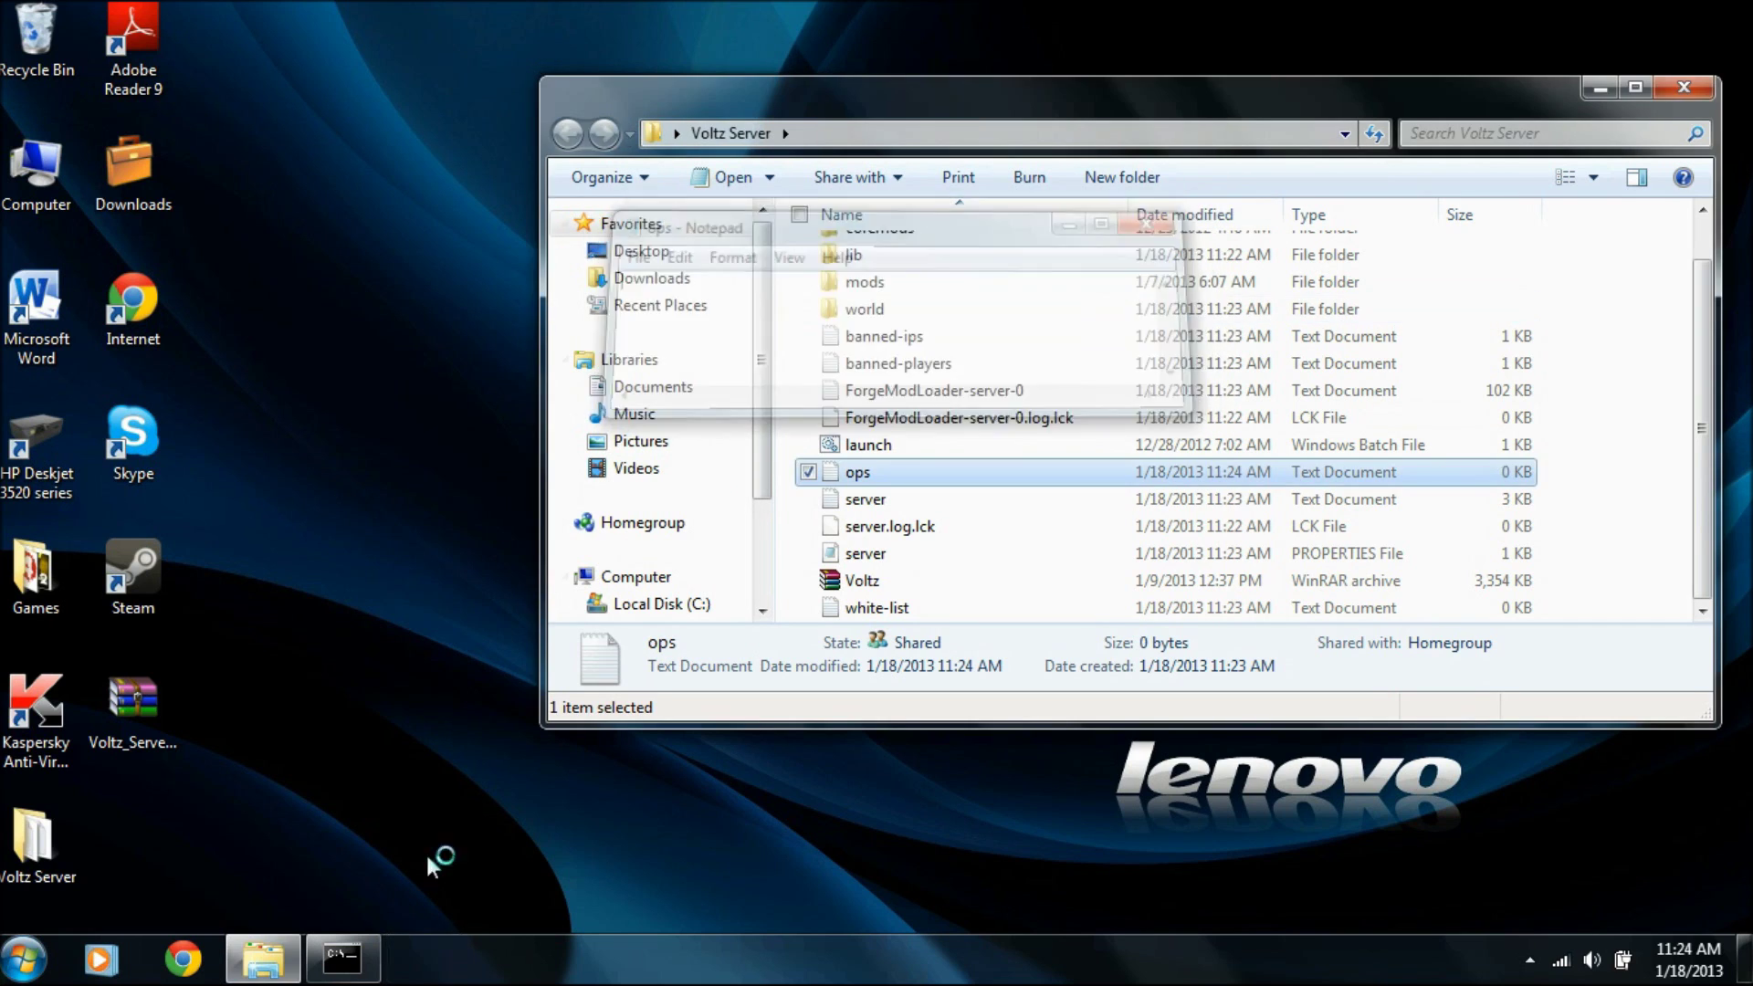
- Stop the running server from its console with /stop and dismiss the console once it has shut down
click(370, 979)
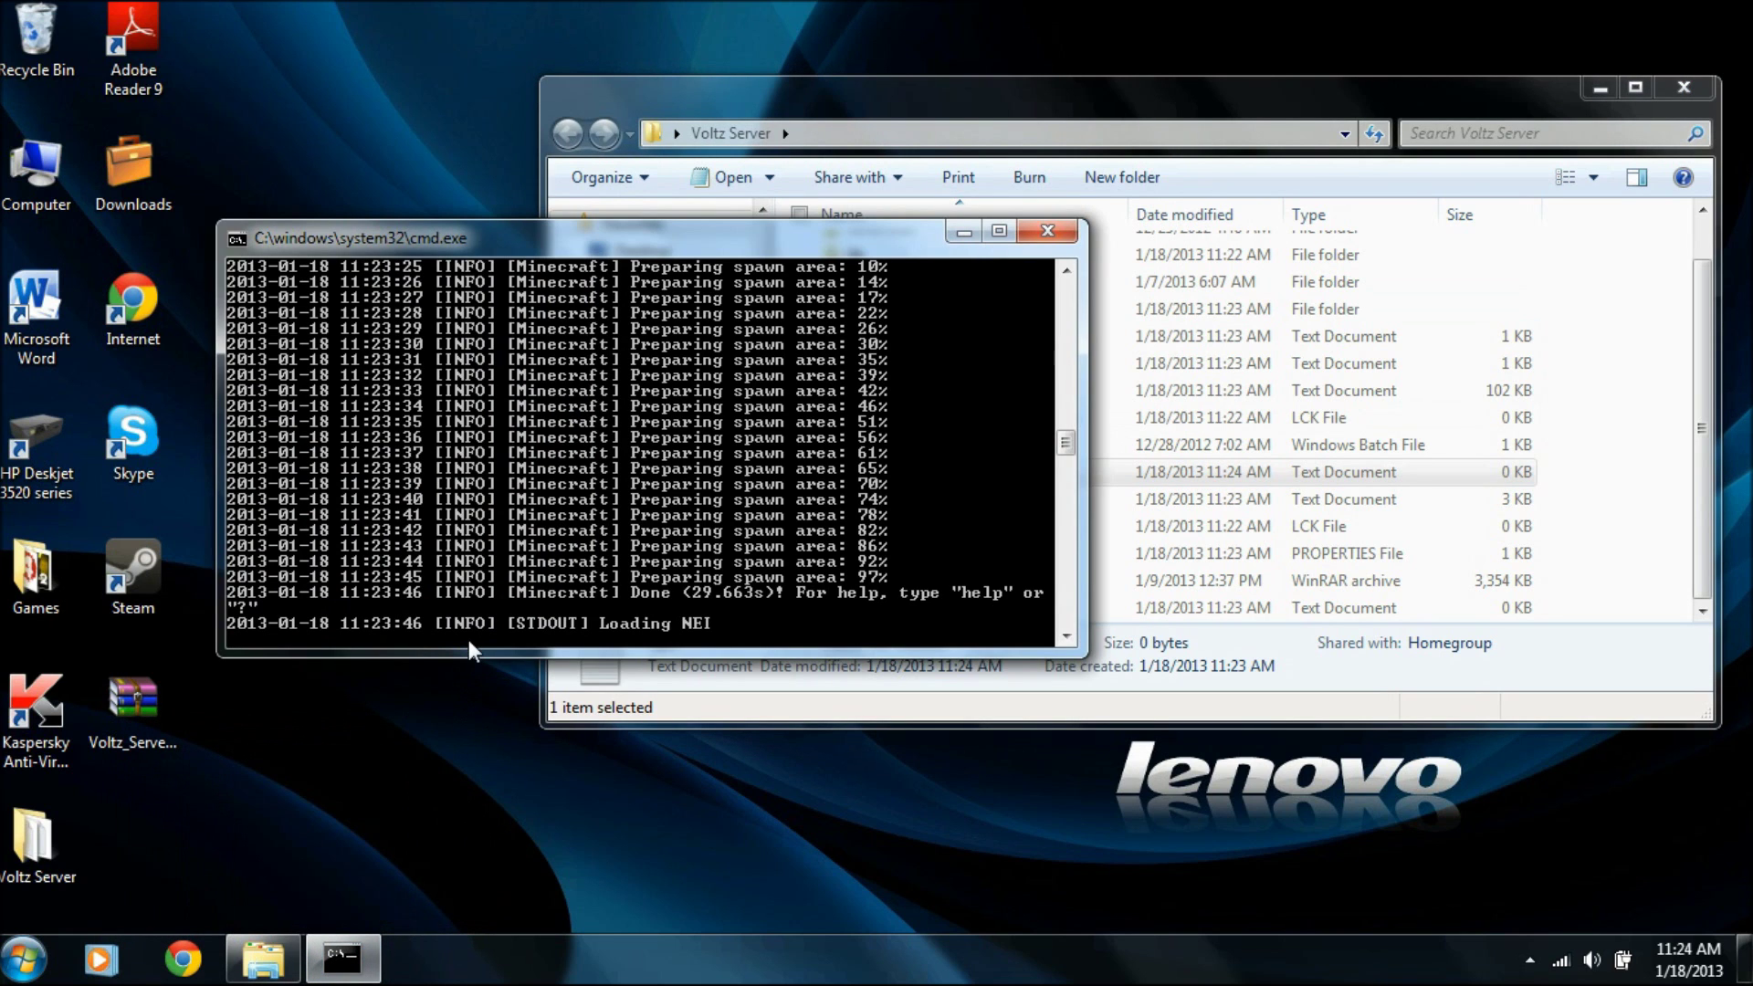
text(/stop)
key(Return)
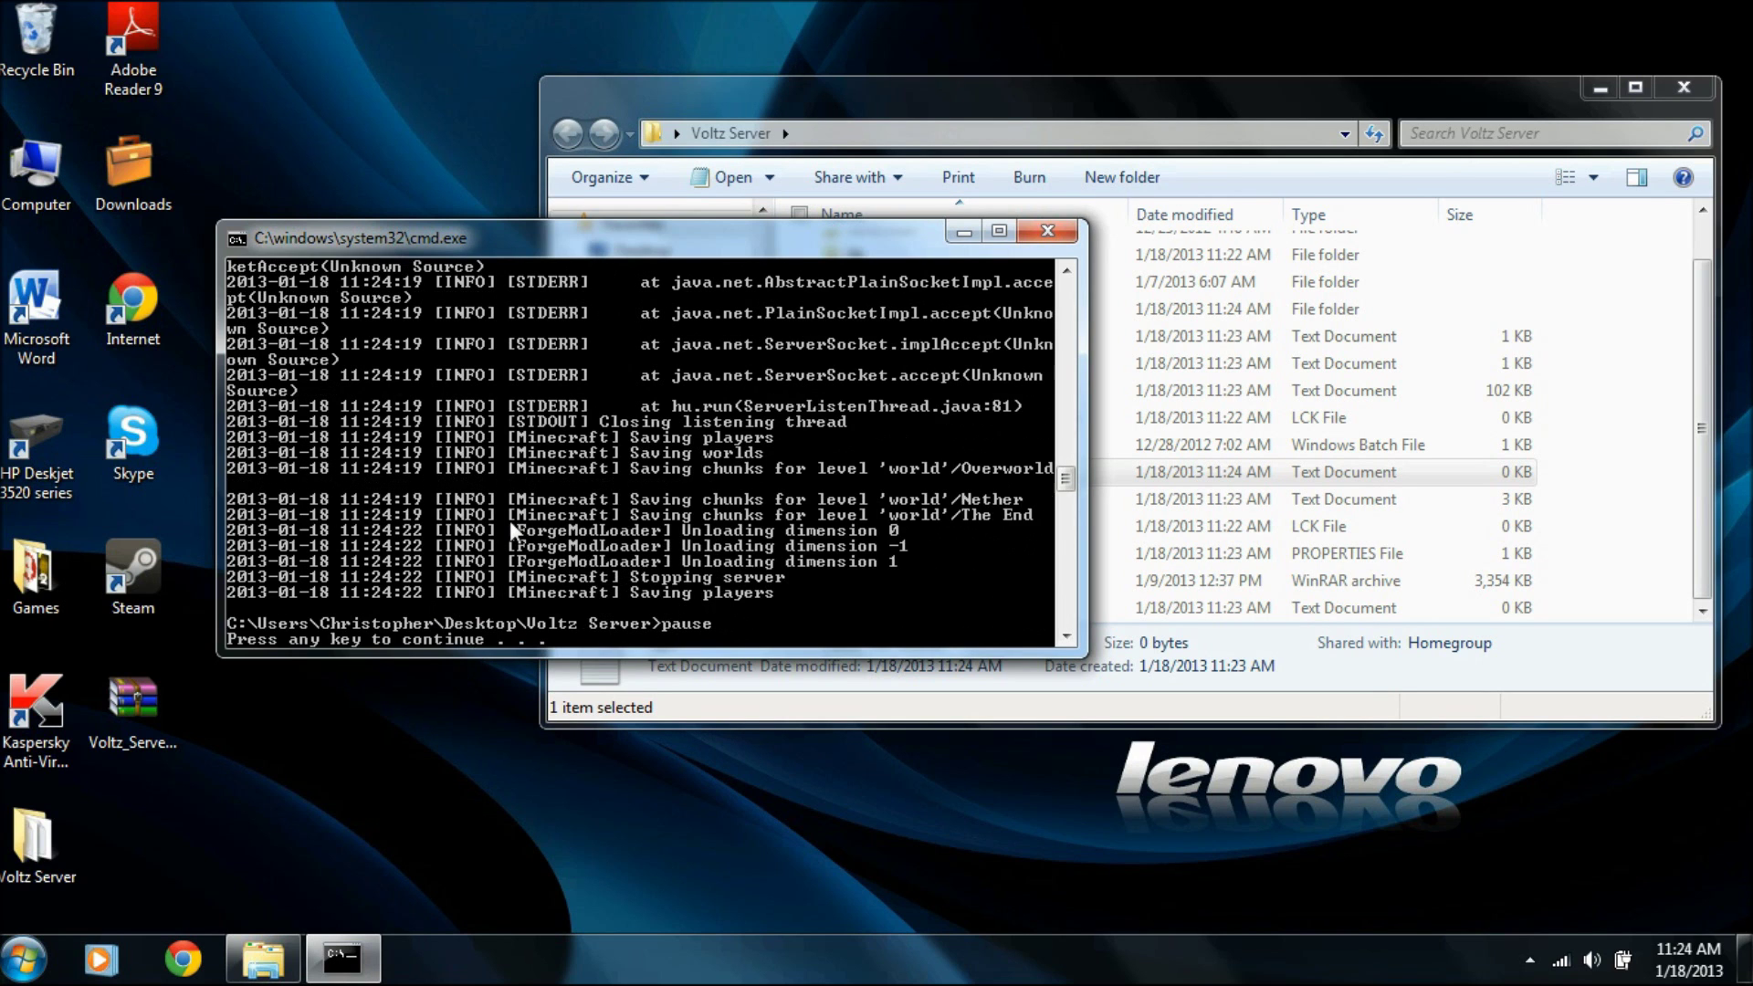
key(Return)
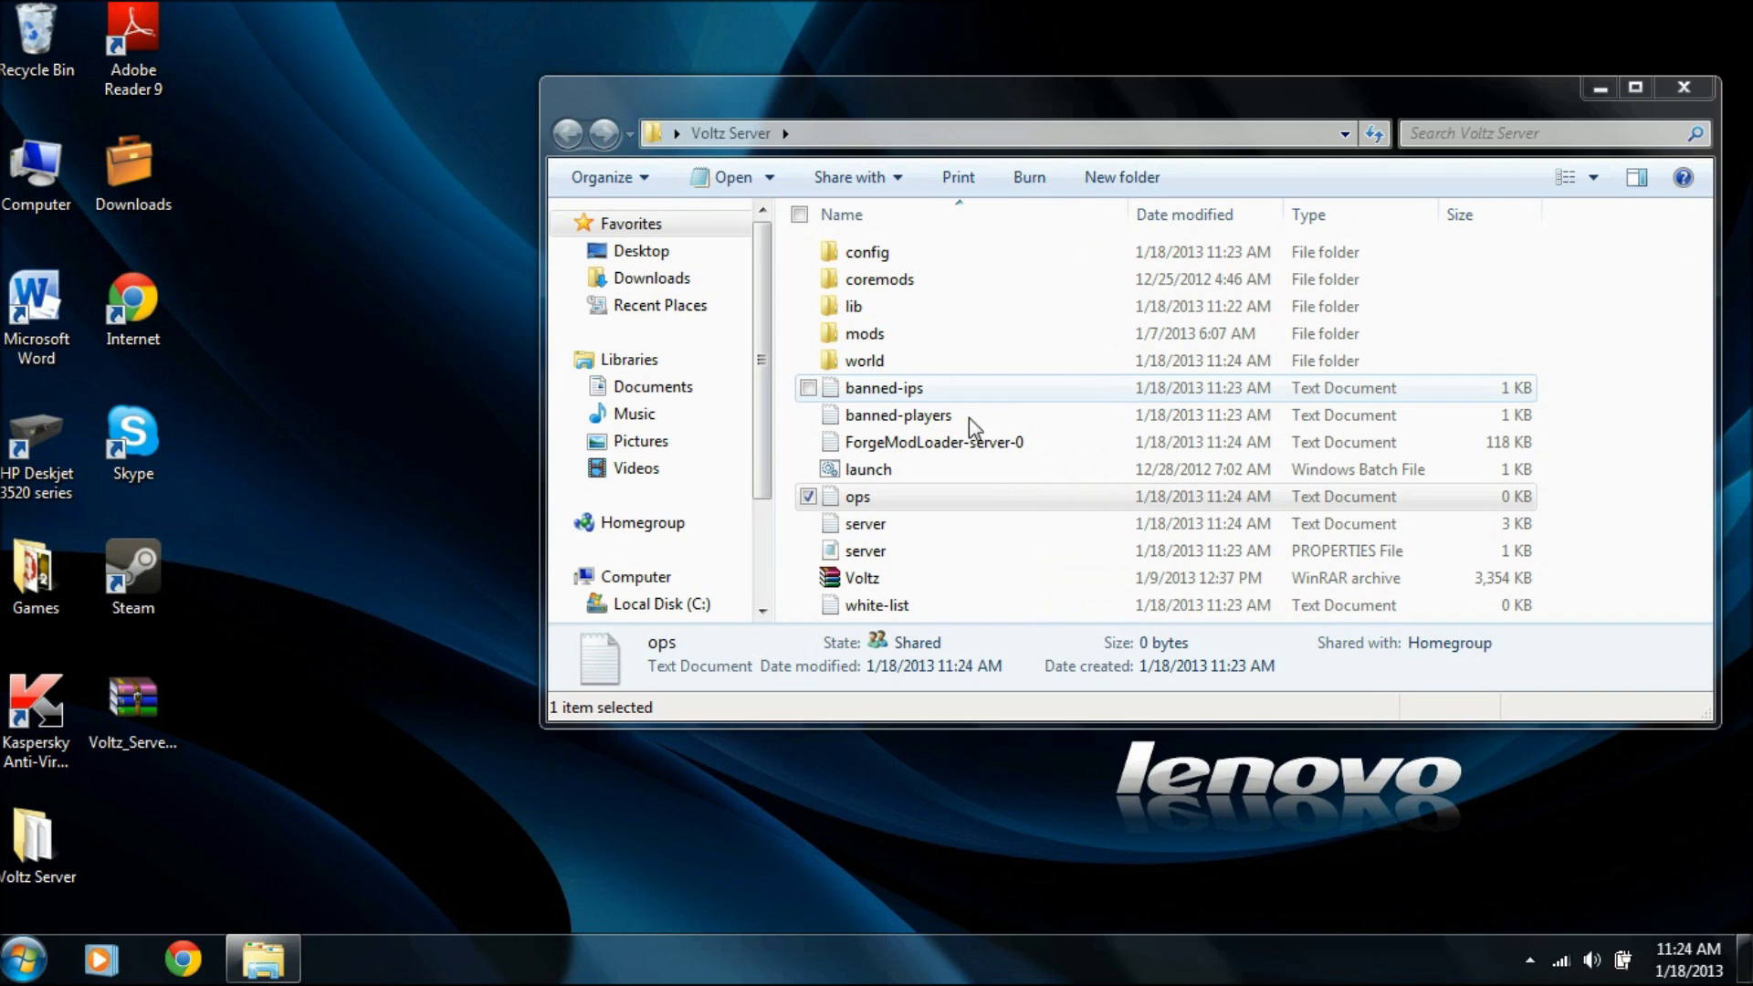
- Run launch from the Voltz Server folder again, minimize the server console, and close the folder
click(887, 467)
double_click(887, 469)
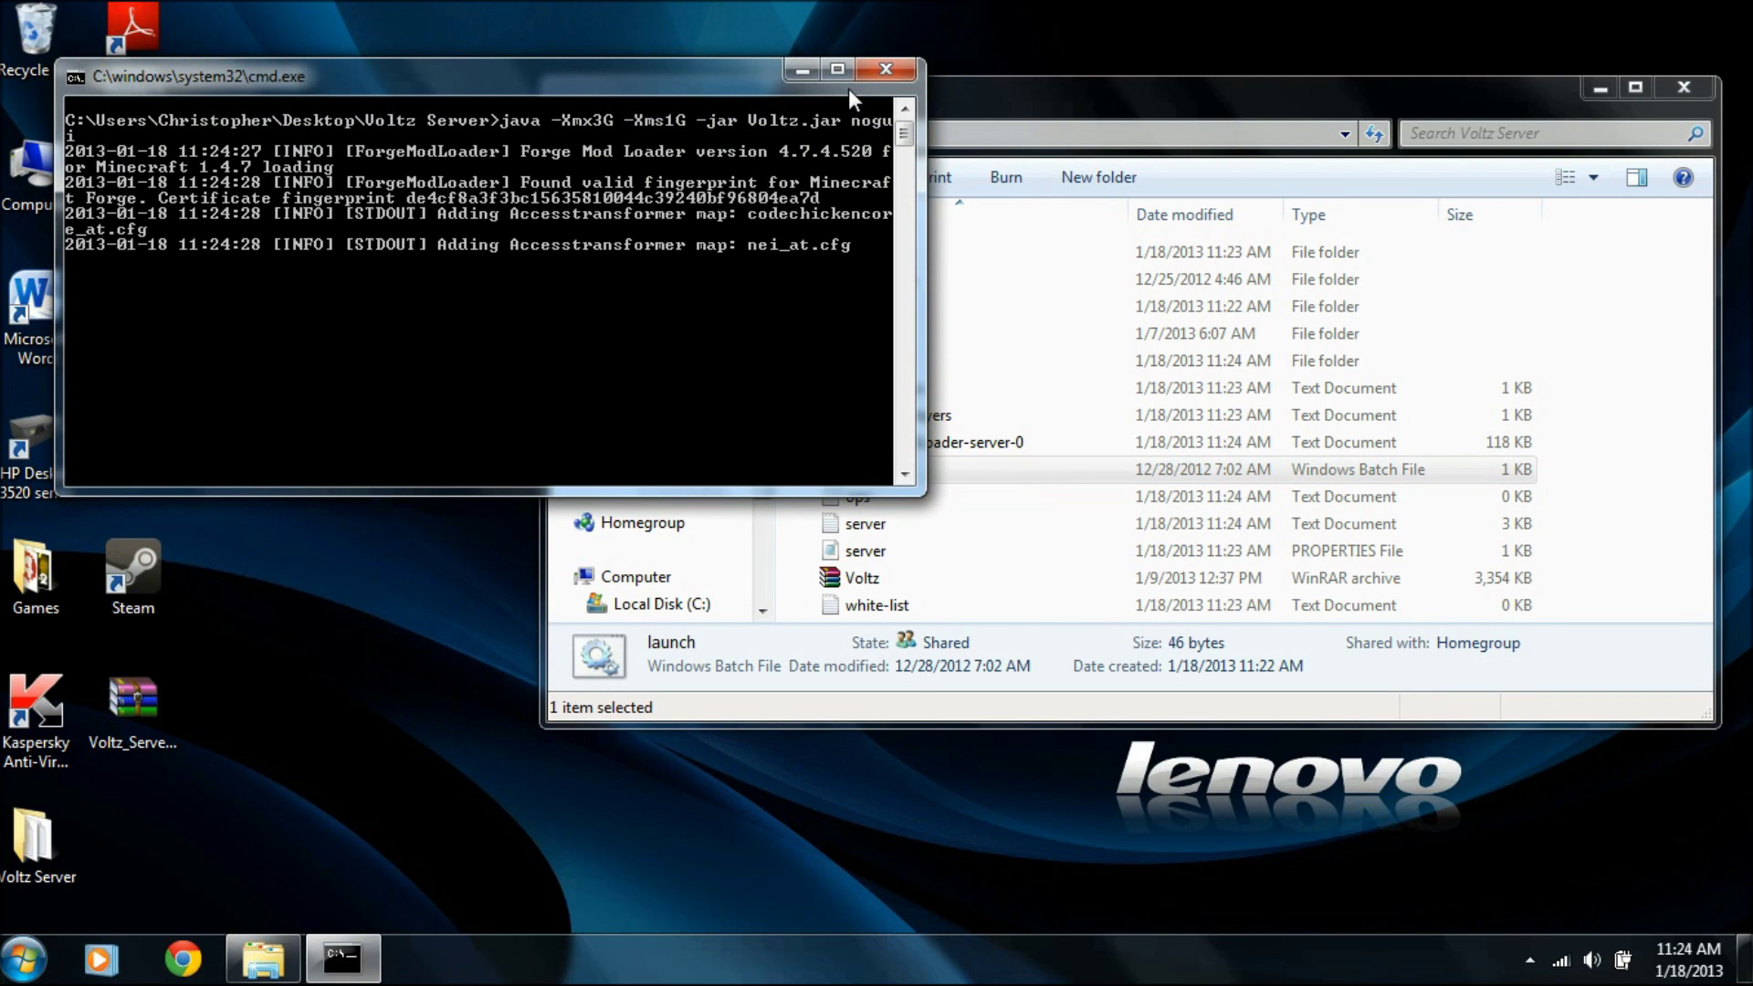
click(802, 70)
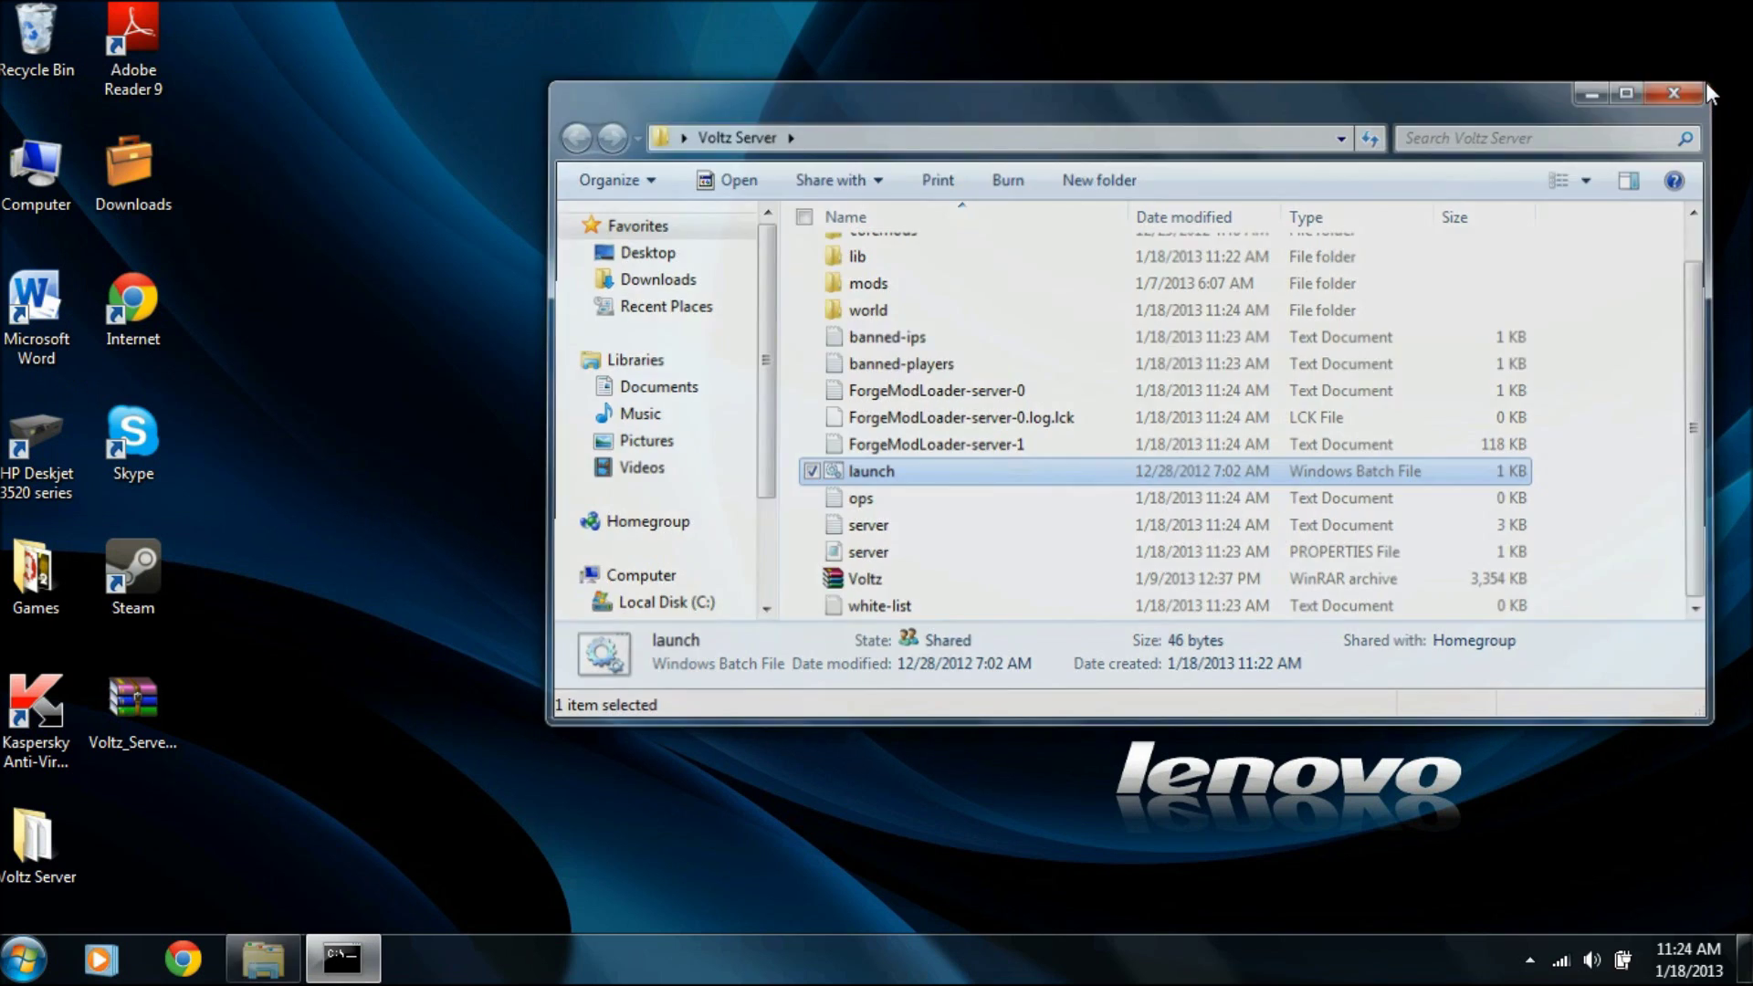
click(1704, 91)
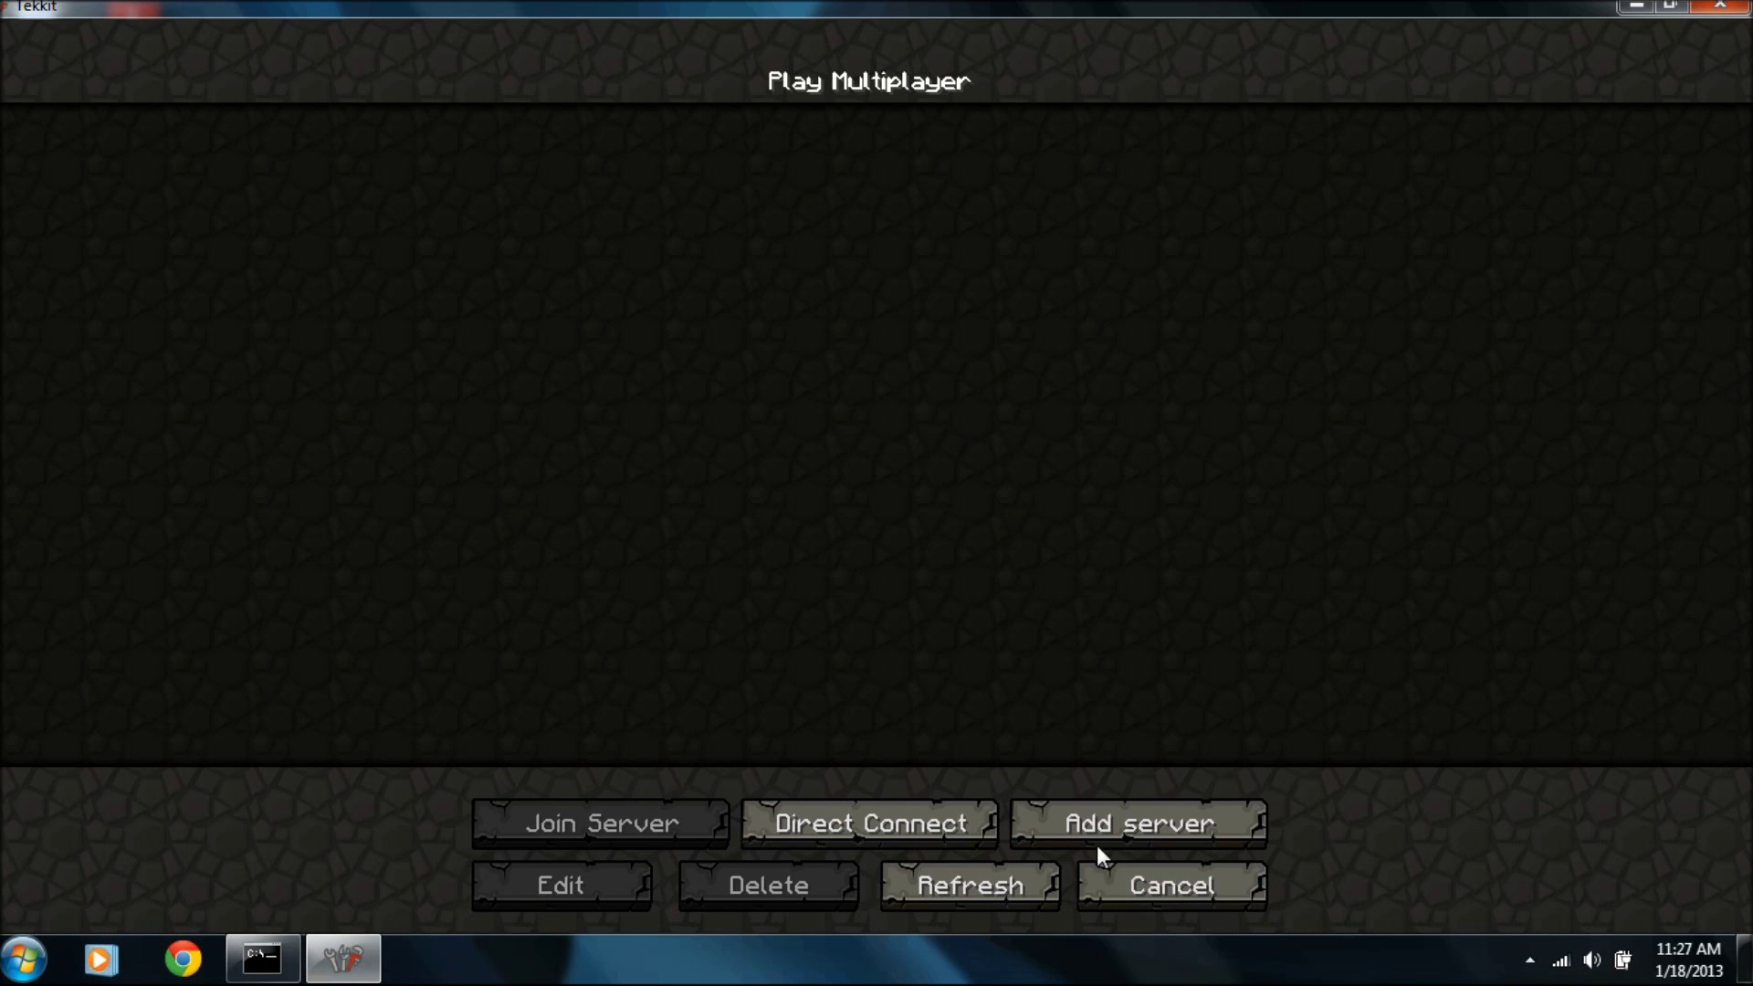
- In the Tekkit game's multiplayer list, add a server with the address 192.168.1.5, keeping the default name
click(1098, 836)
click(821, 354)
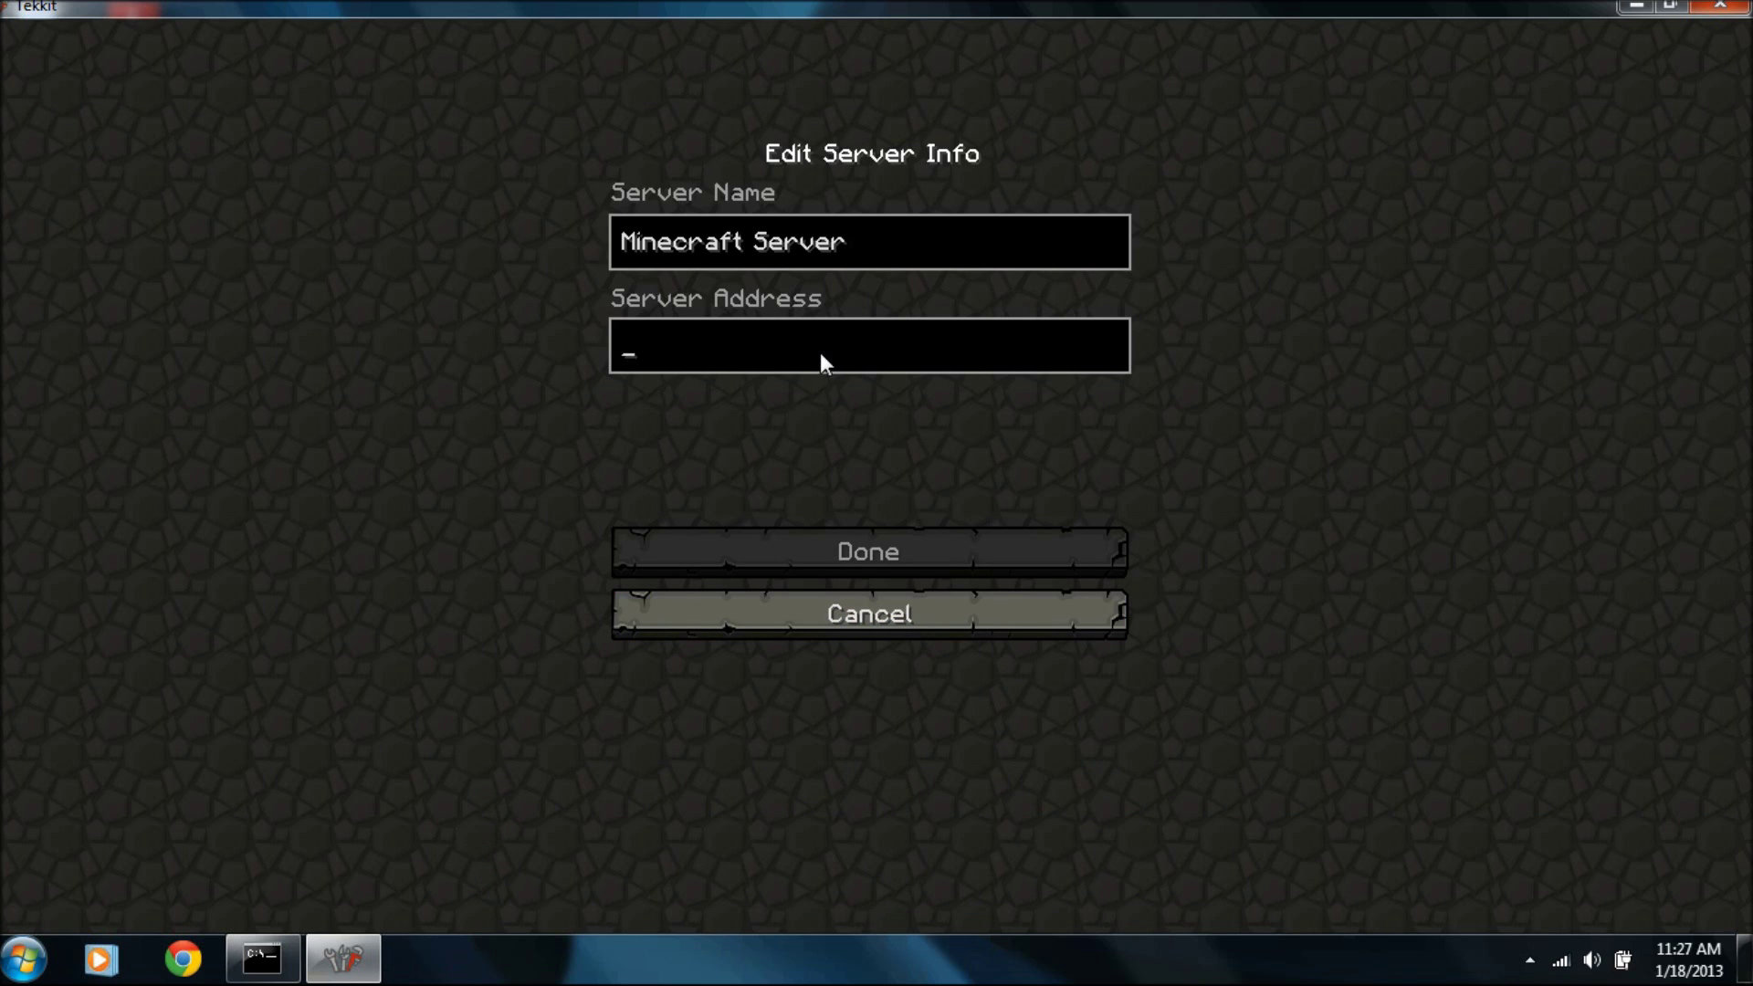
text(1)
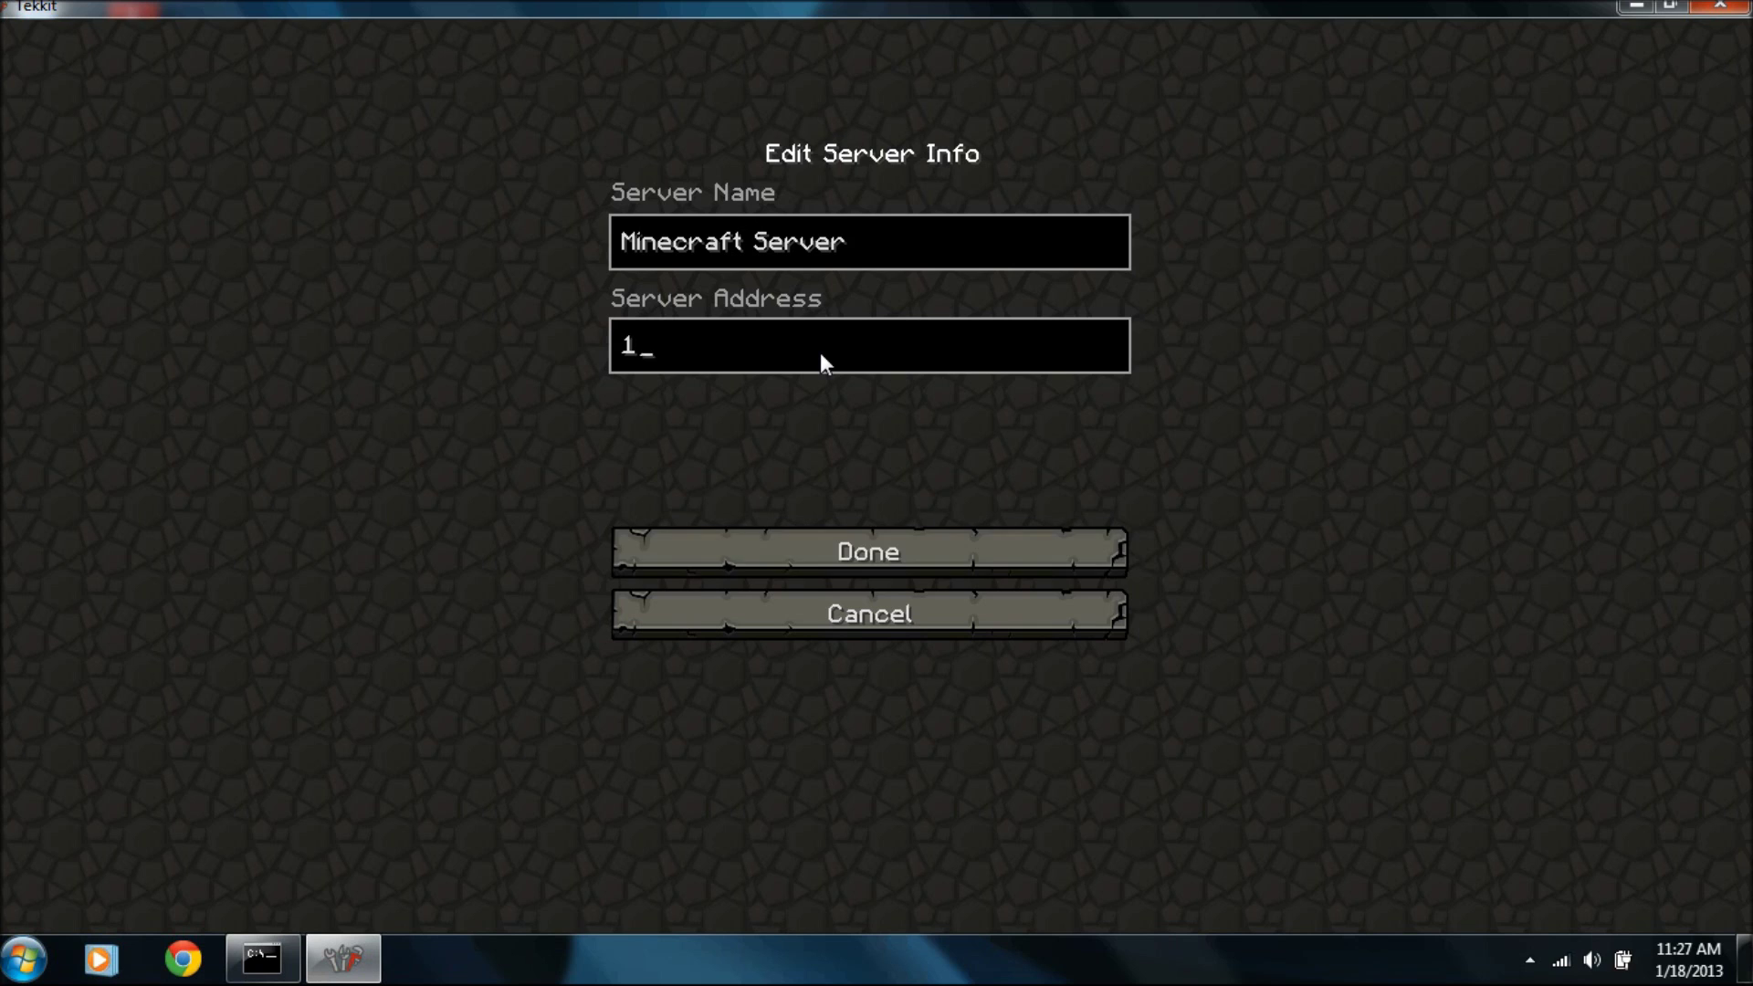
text(92.168.1.5)
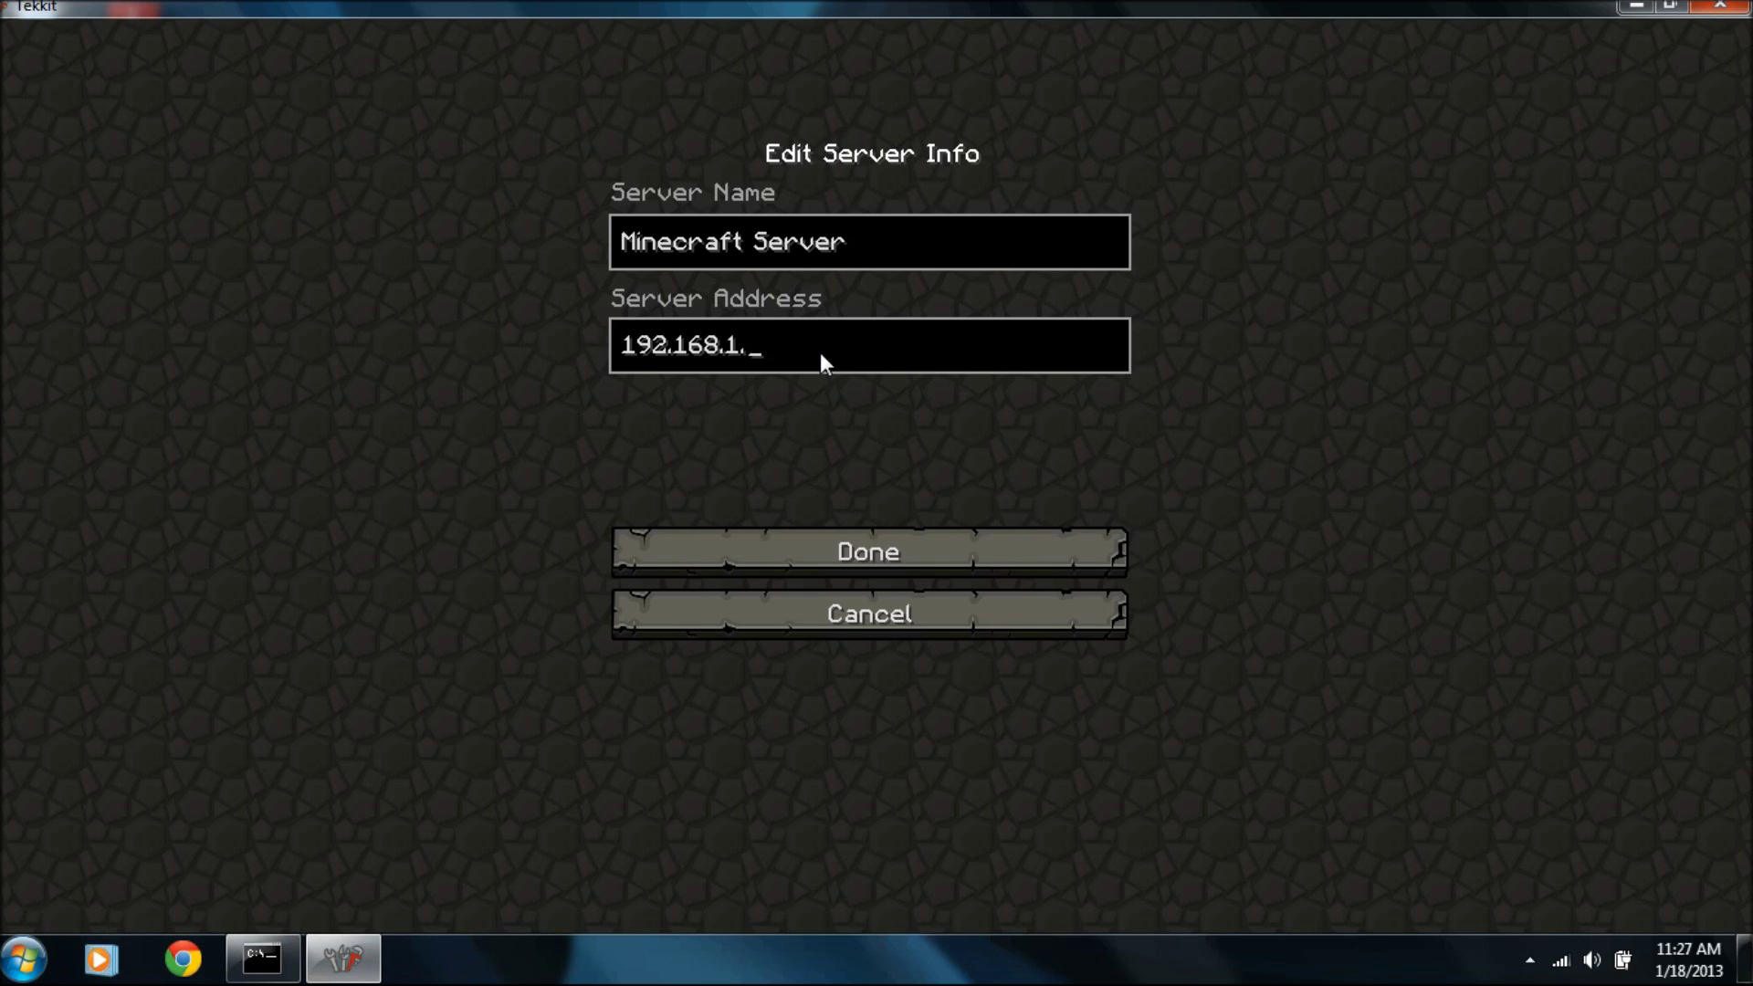
click(928, 559)
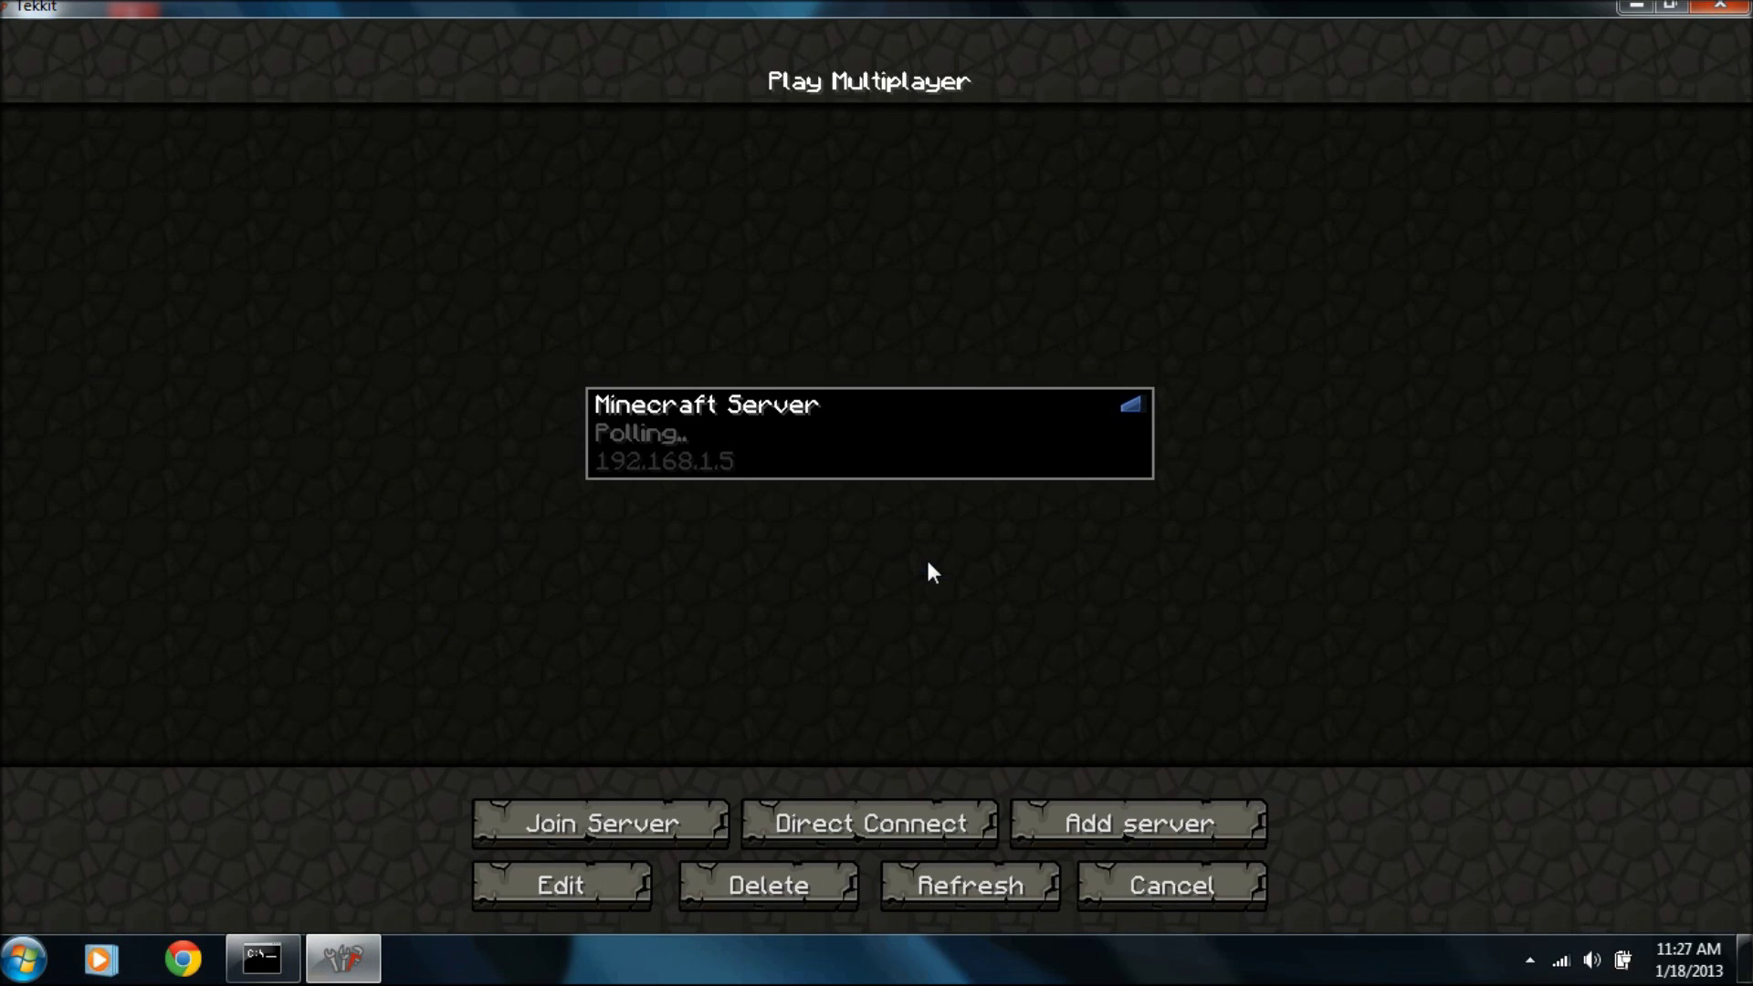